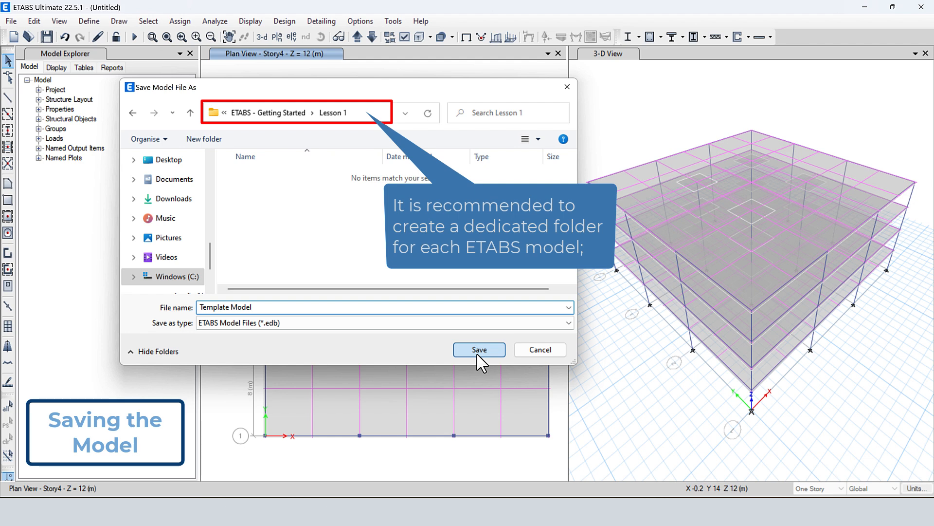
Step: Save the model as Template Model in the Lesson 1 folder and select its .edb file in File Explorer
left_click(477, 353)
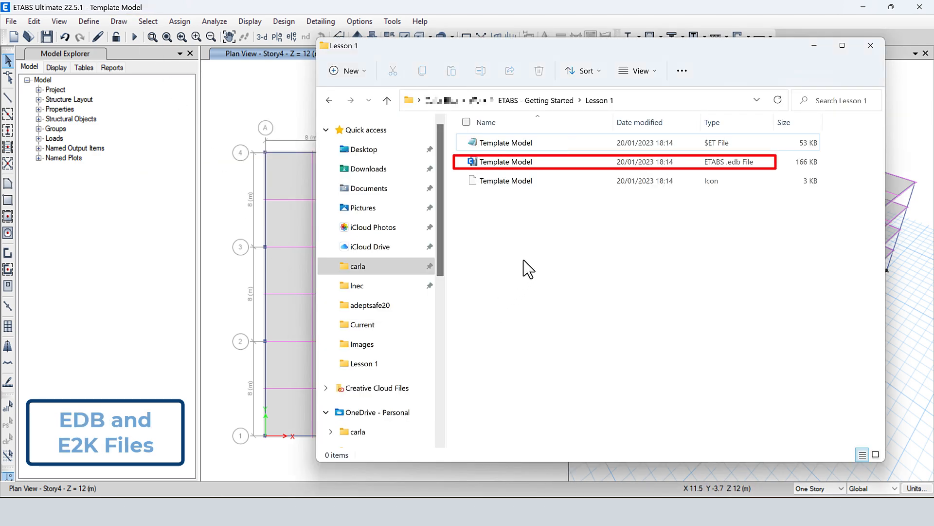
left_click(507, 163)
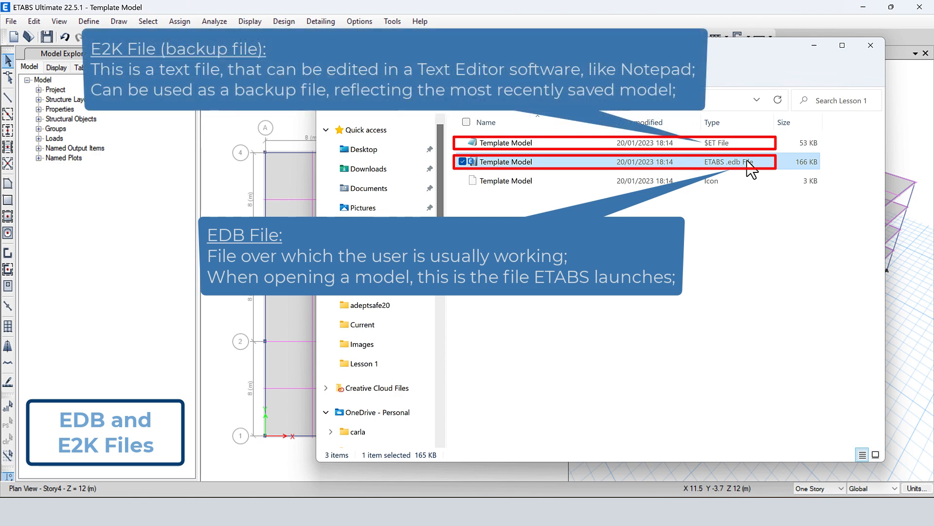
Step: Open the Template Model $ET backup file in Notepad, review its input data, and close it along with the folder window
left_click(513, 144)
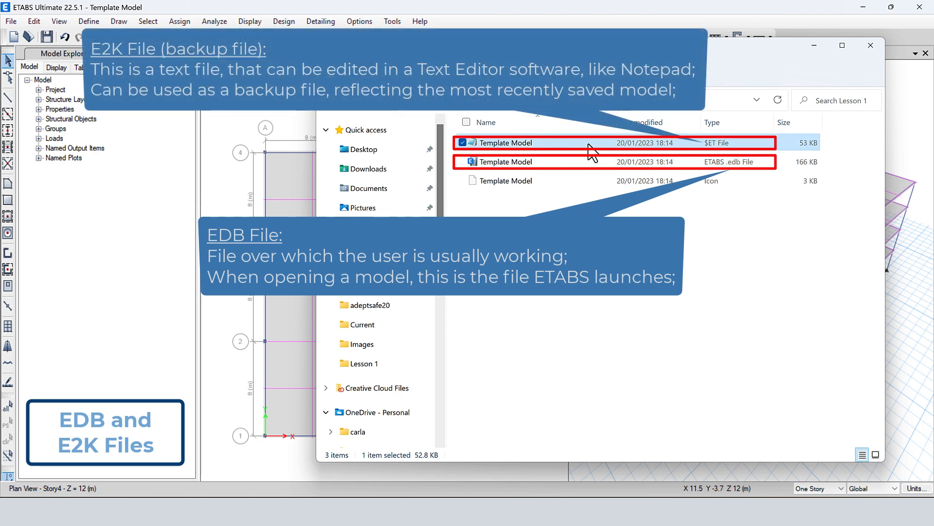
right_click(496, 142)
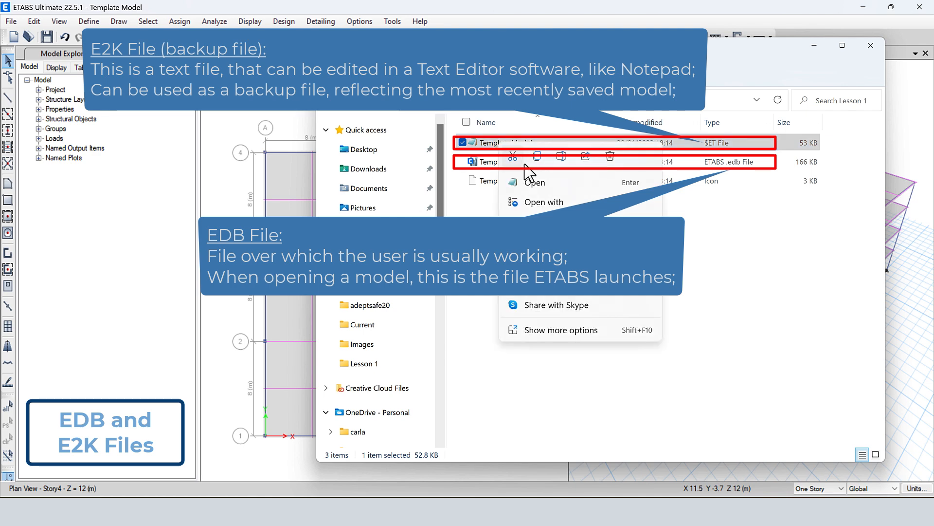
left_click(539, 202)
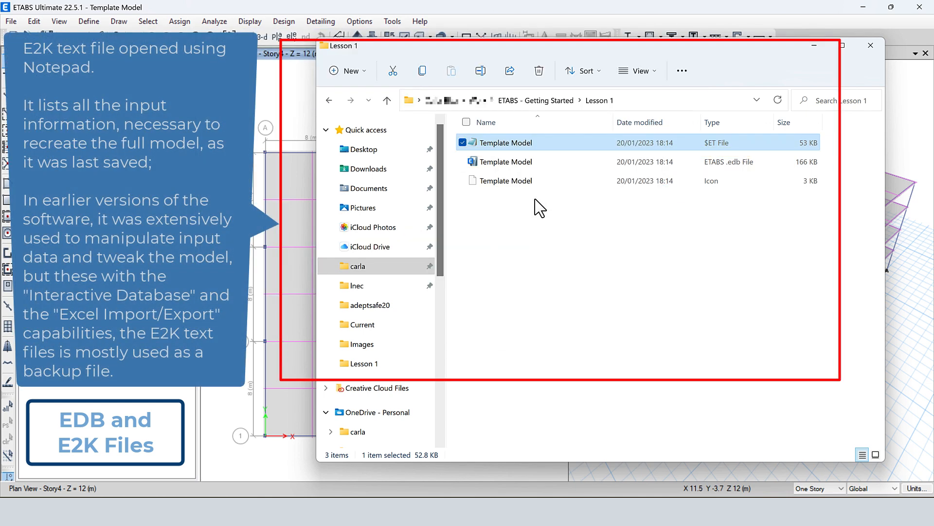
scroll(453, 178, "down", 7)
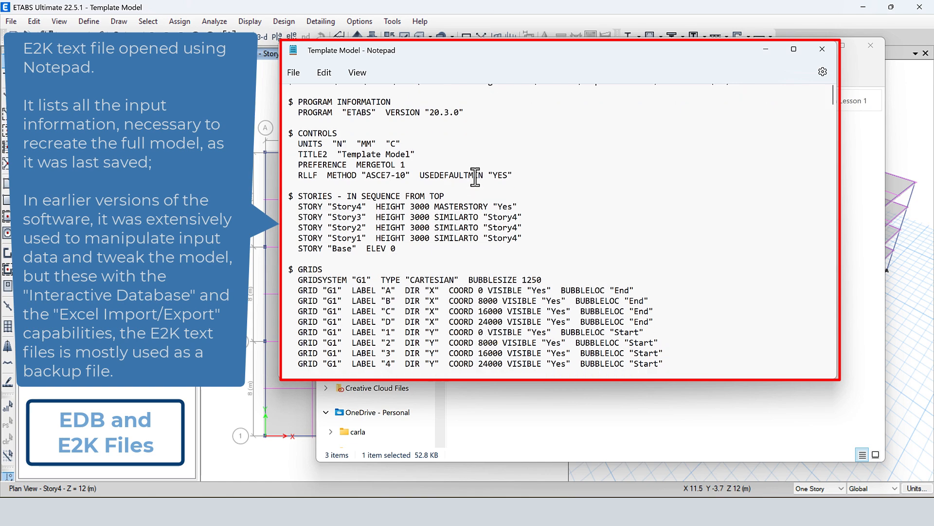
scroll(475, 178, "down", 20)
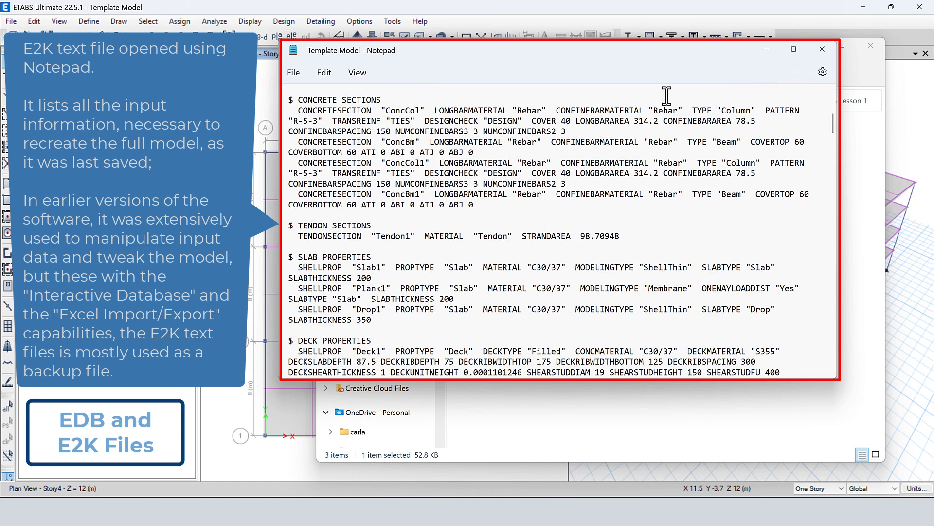
left_click(818, 52)
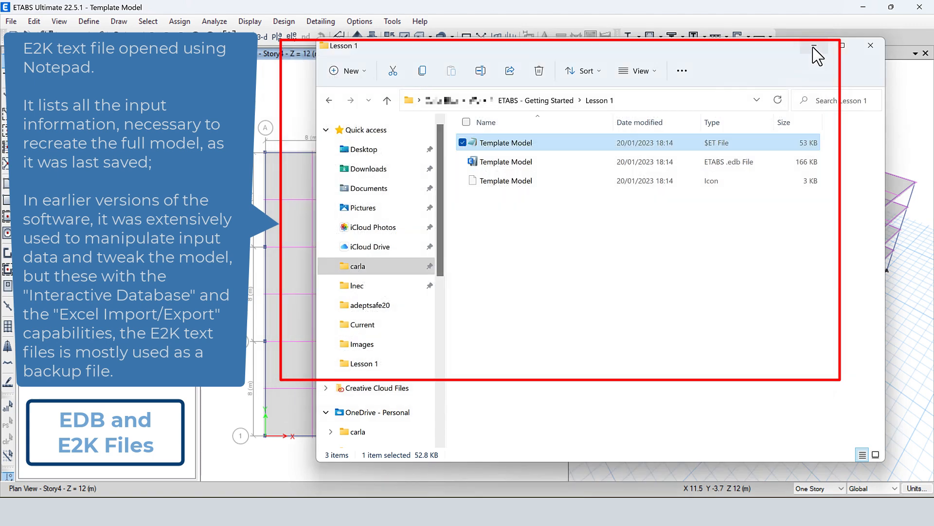
left_click(869, 47)
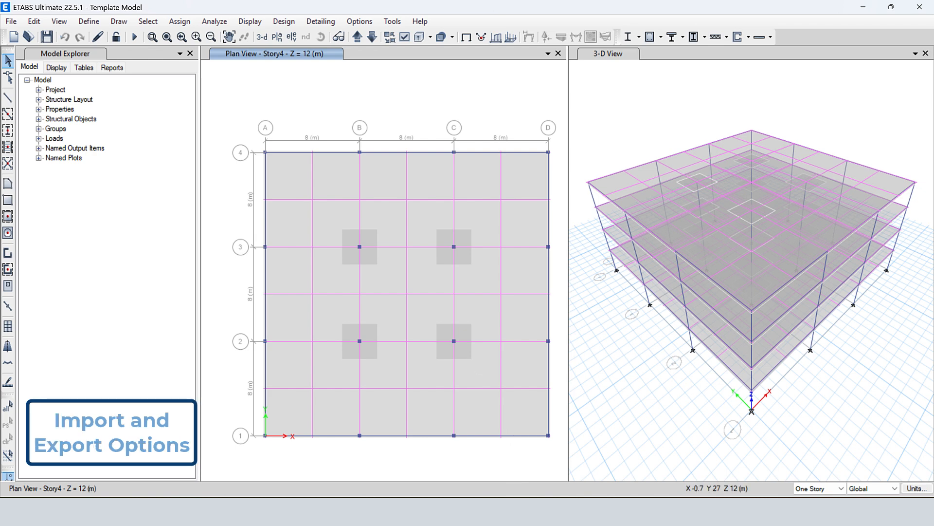
Step: Review the file formats available for importing and exporting the model, including the .e2k text file
left_click(12, 21)
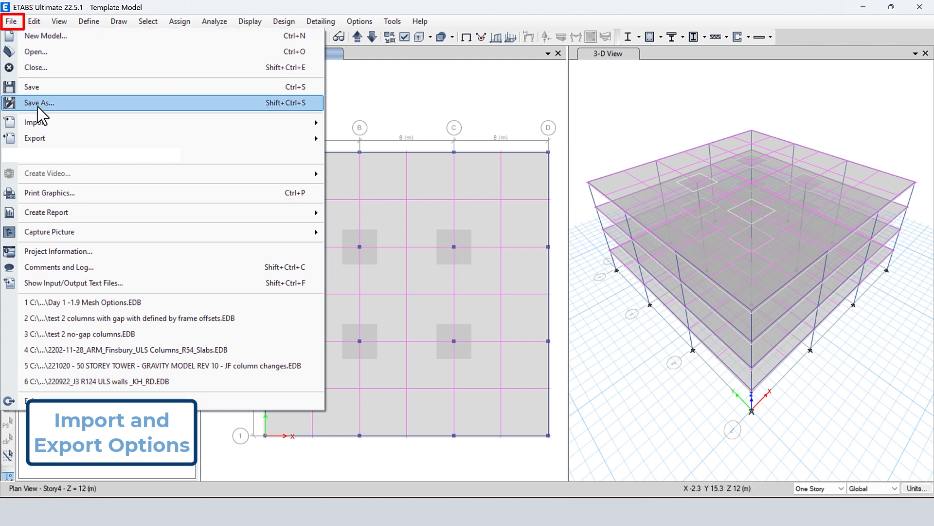
mouse_move(242, 123)
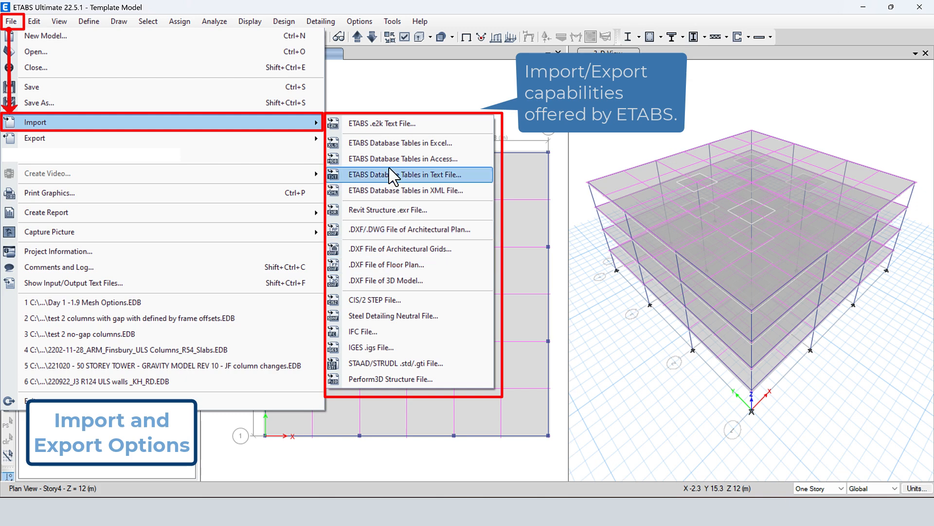
mouse_move(284, 140)
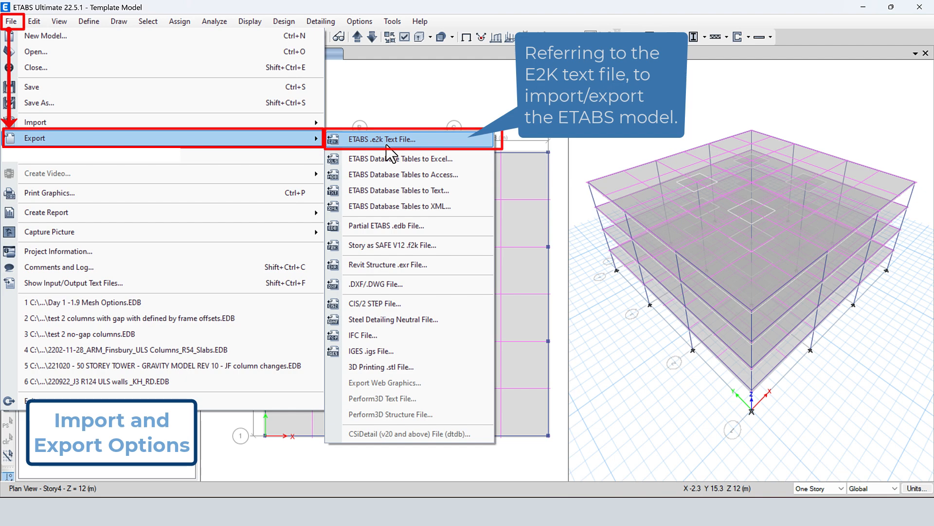
mouse_move(317, 126)
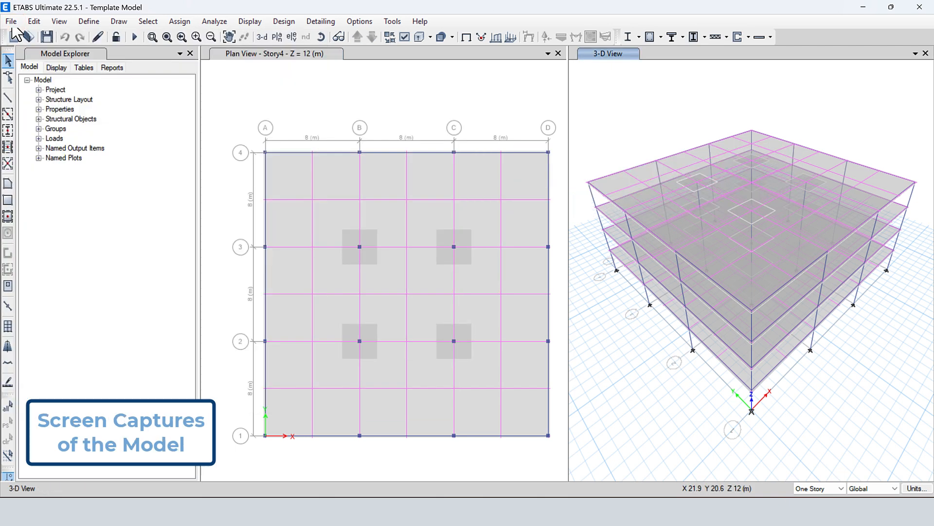
Step: Preview the 3-D view in an enlarged Print Graphics window and inspect the full page
left_click(12, 26)
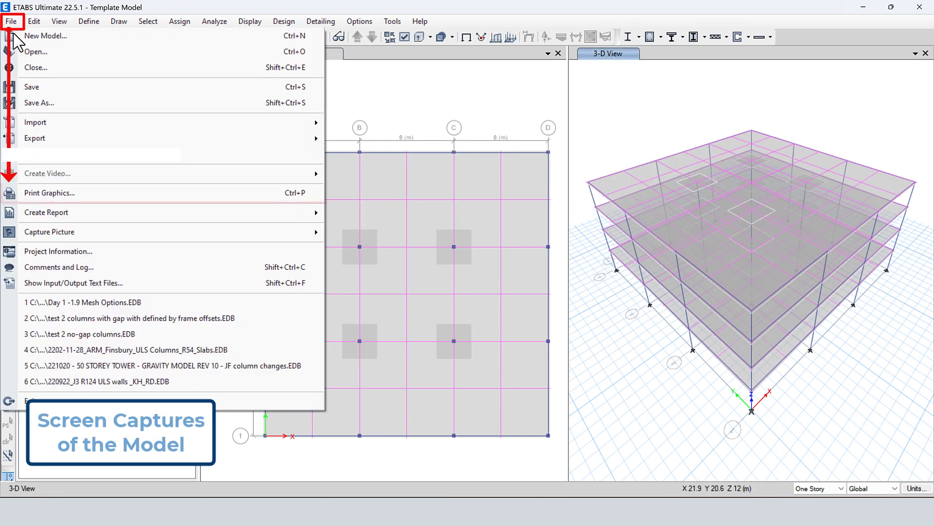
left_click(191, 197)
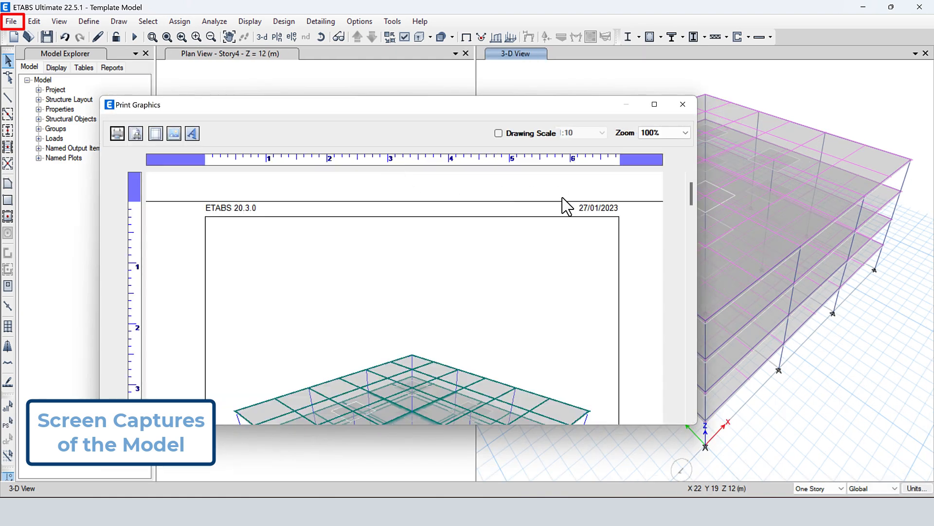
left_click(655, 108)
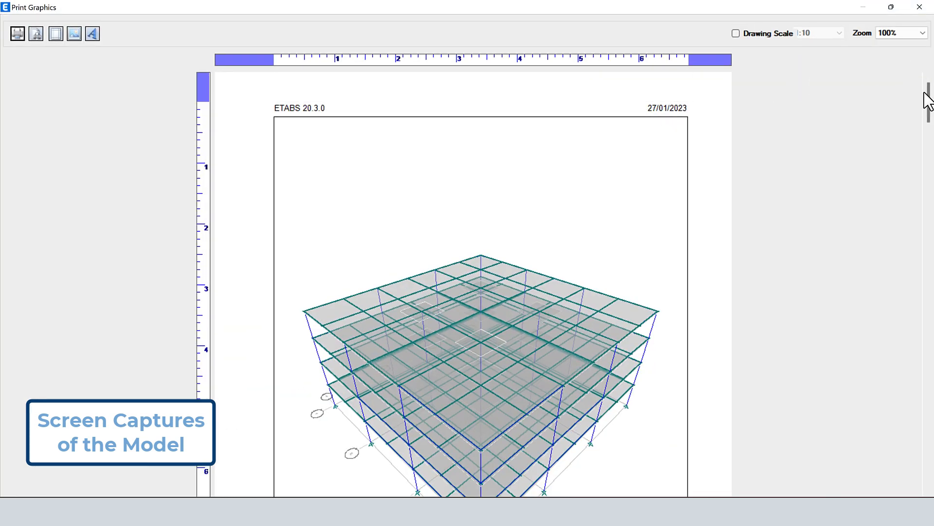
left_click_drag(928, 100, 929, 275)
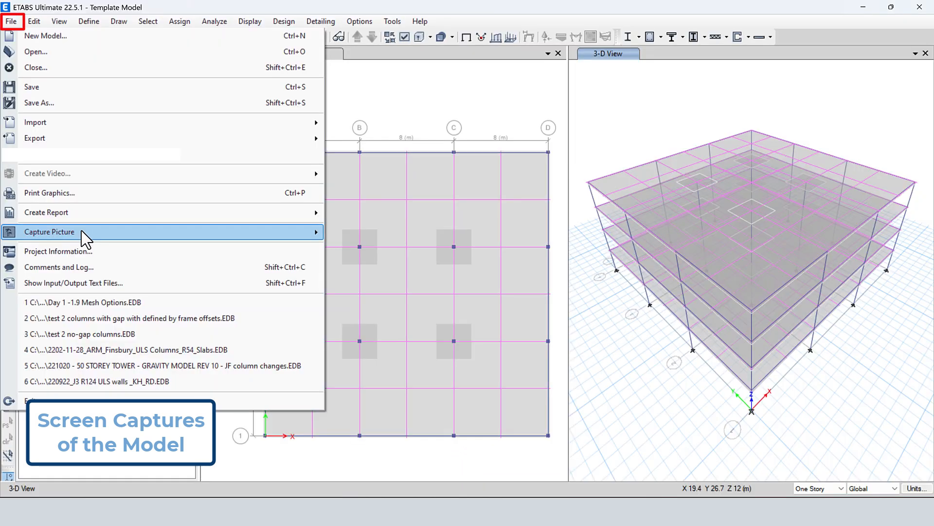
Step: Capture the entire screen as a picture named Template Model in the Lesson 1 folder and open the saved image
mouse_move(188, 234)
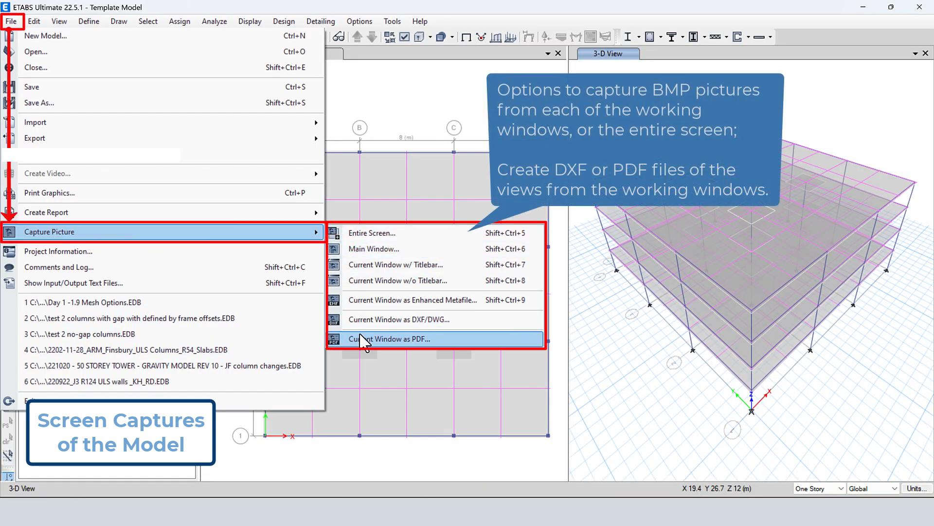
left_click(375, 236)
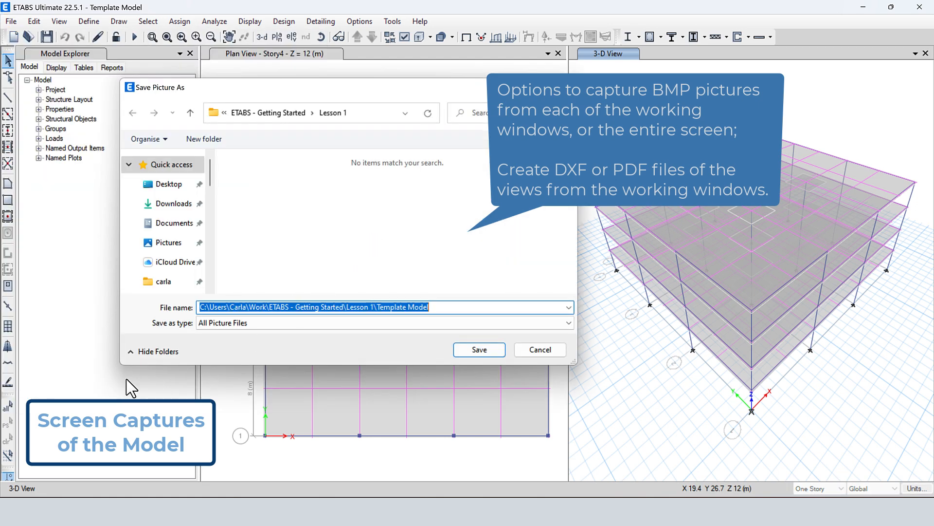
type("Template Model.Set")
key("Return")
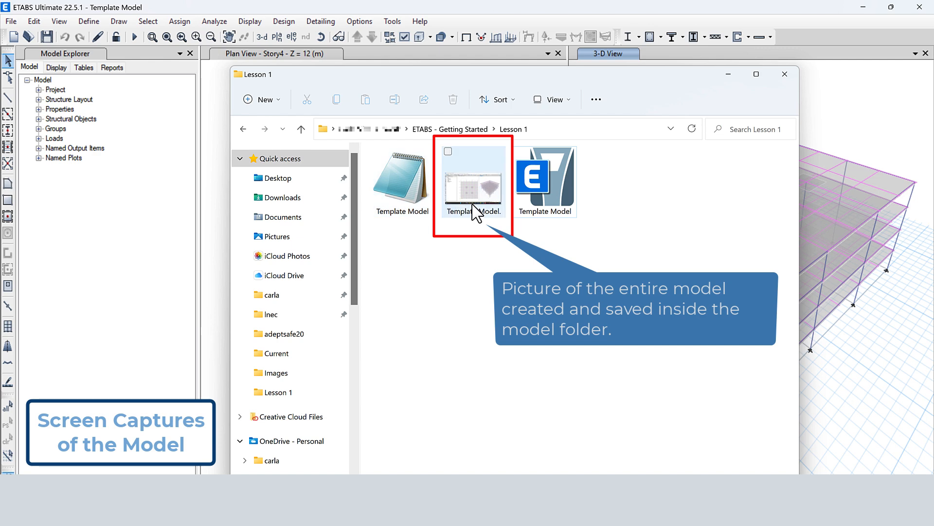
double_click(473, 185)
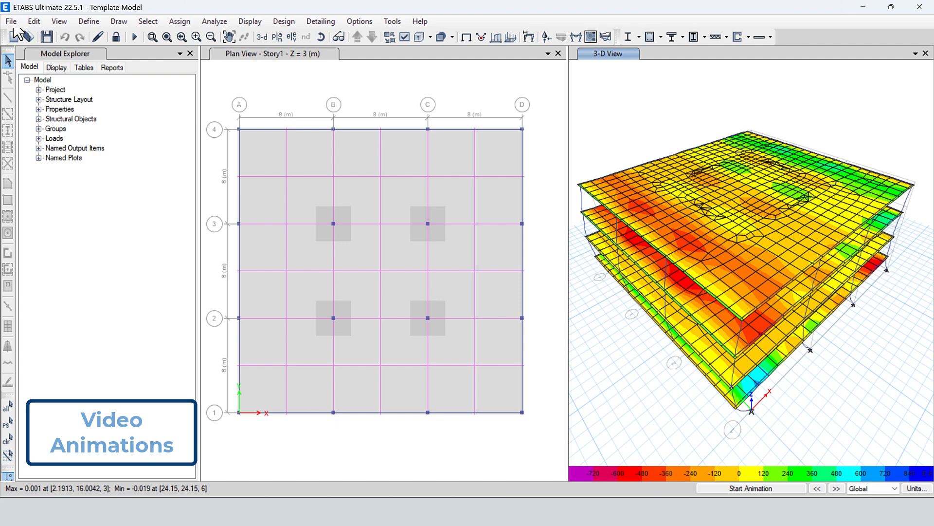
Step: Create a multi-step animation video of the LCase1 time-history results and play it in Media Player
left_click(12, 21)
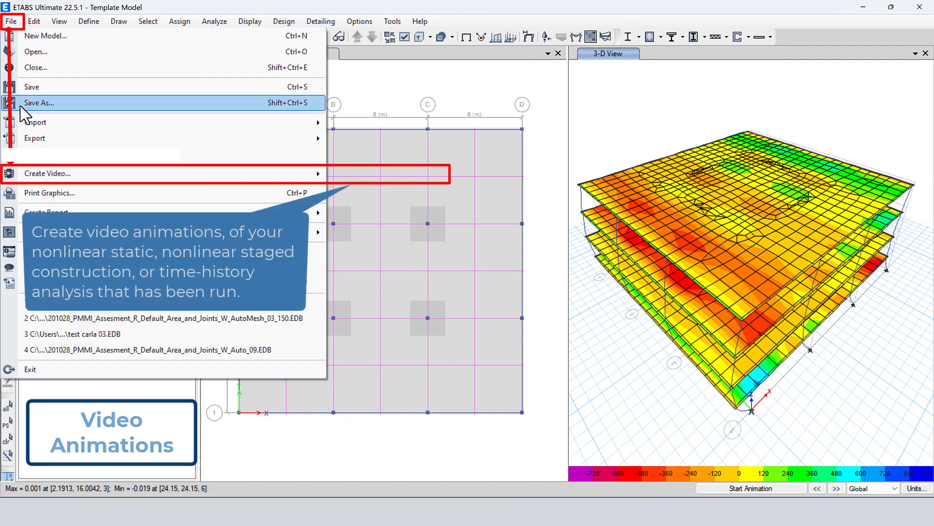
mouse_move(37, 178)
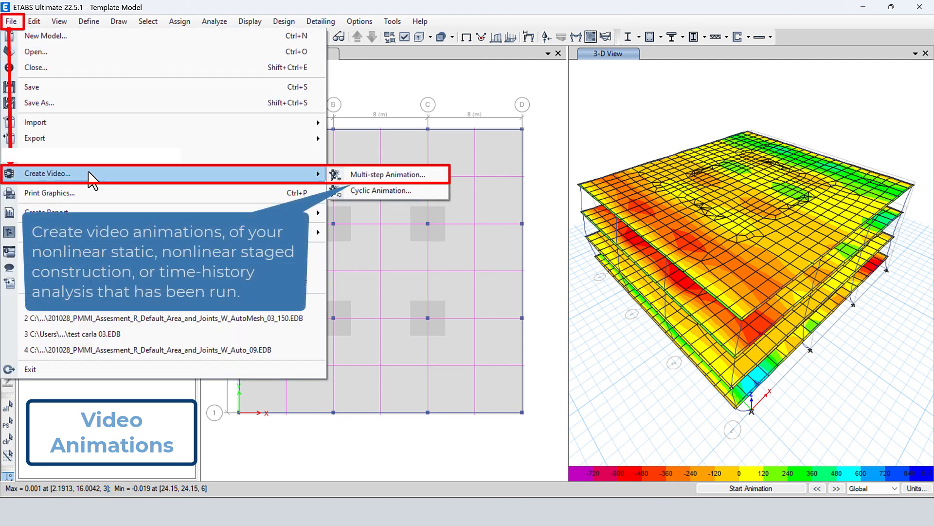
left_click(391, 181)
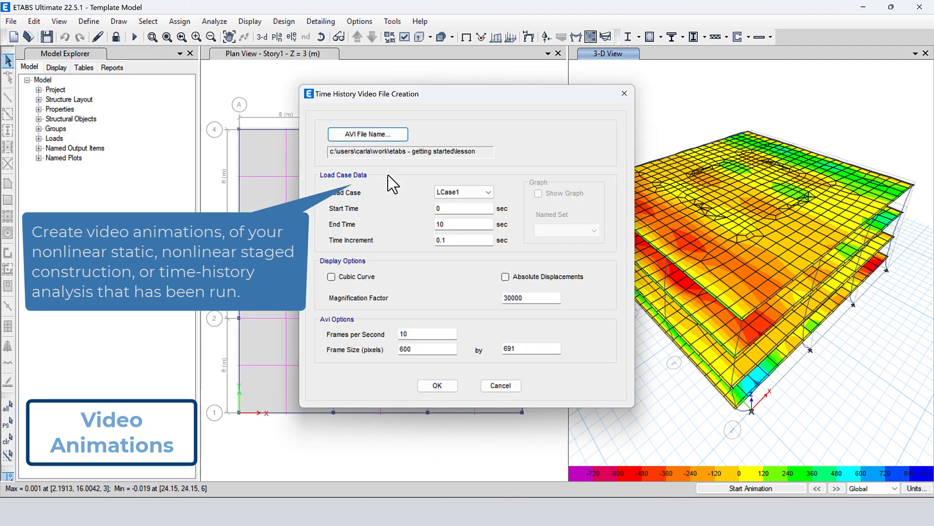
left_click_drag(512, 99, 402, 88)
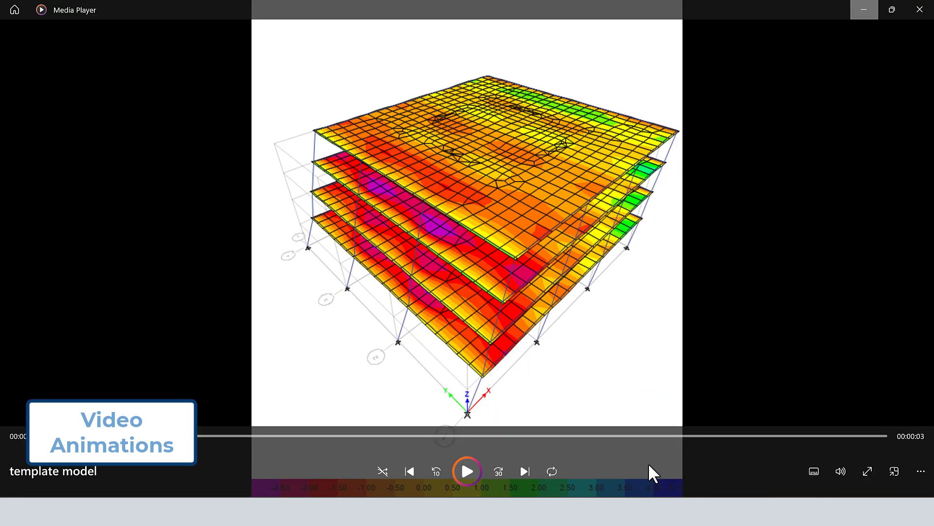
left_click(466, 471)
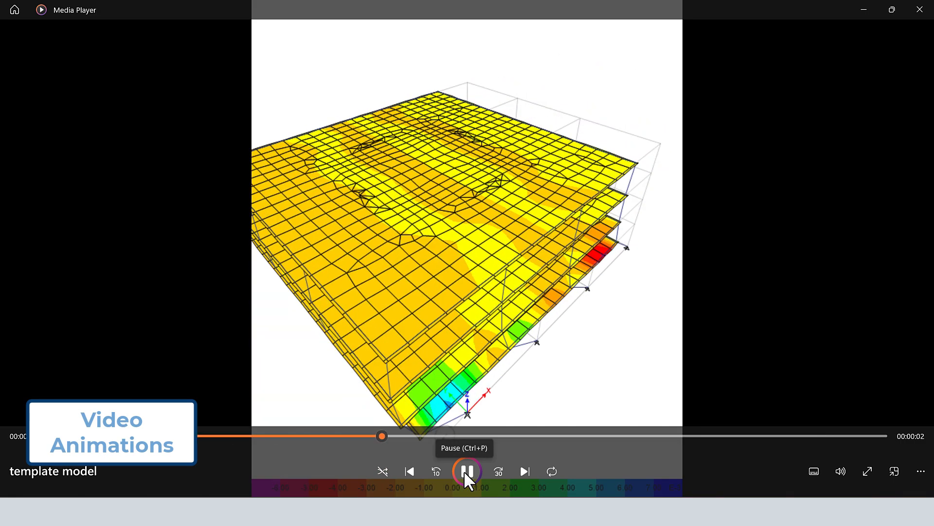
left_click(464, 471)
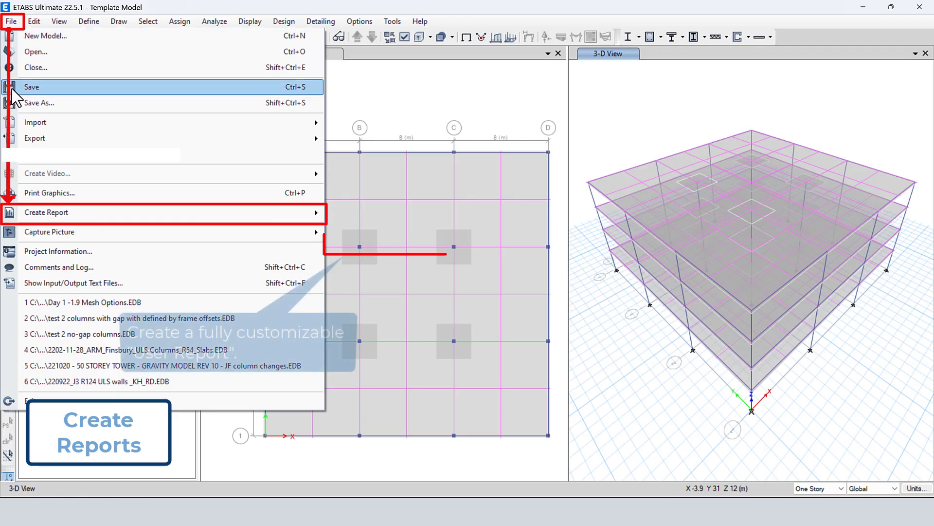
Step: Start a new user report and review its general, definitions, assignments, output, design and named item options
mouse_move(62, 213)
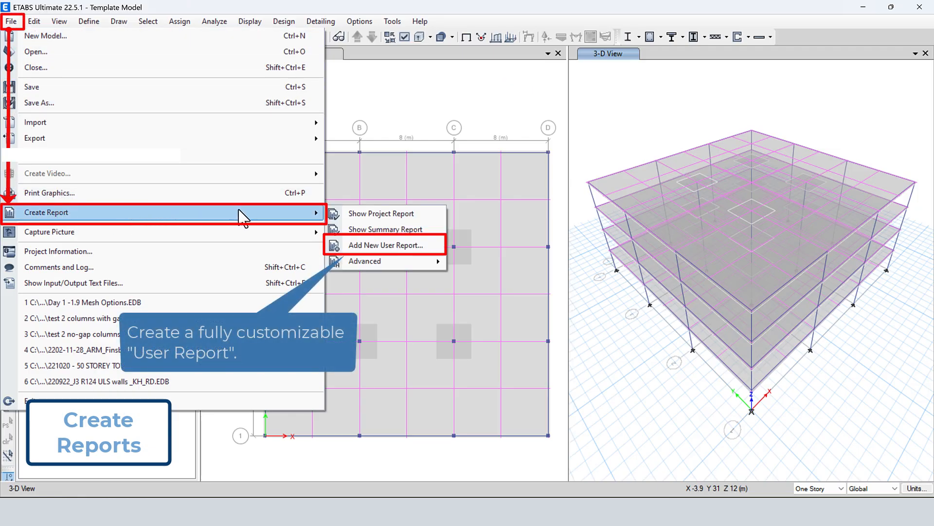
left_click(370, 246)
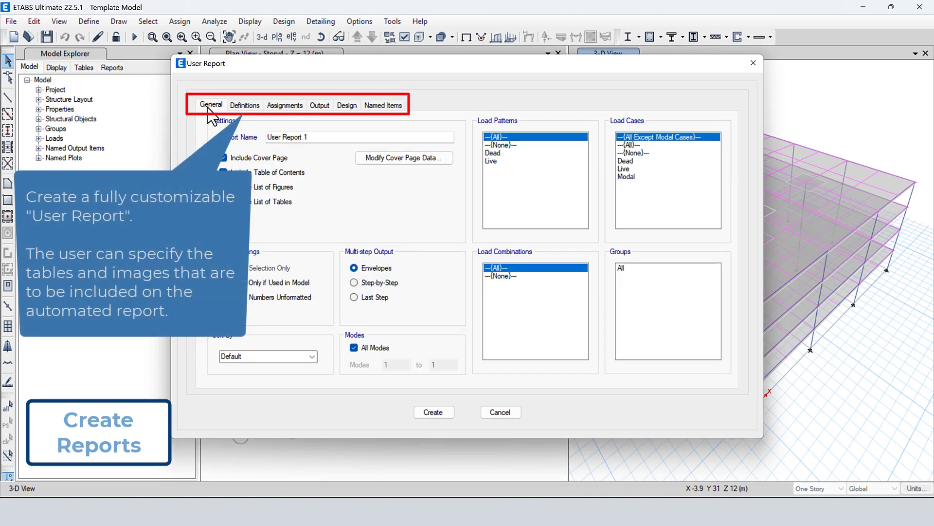
left_click(244, 105)
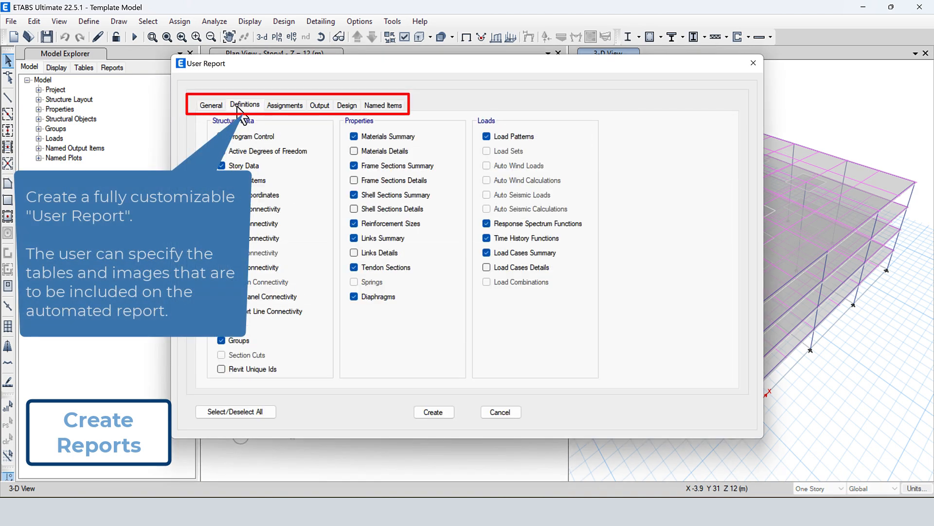
left_click(276, 109)
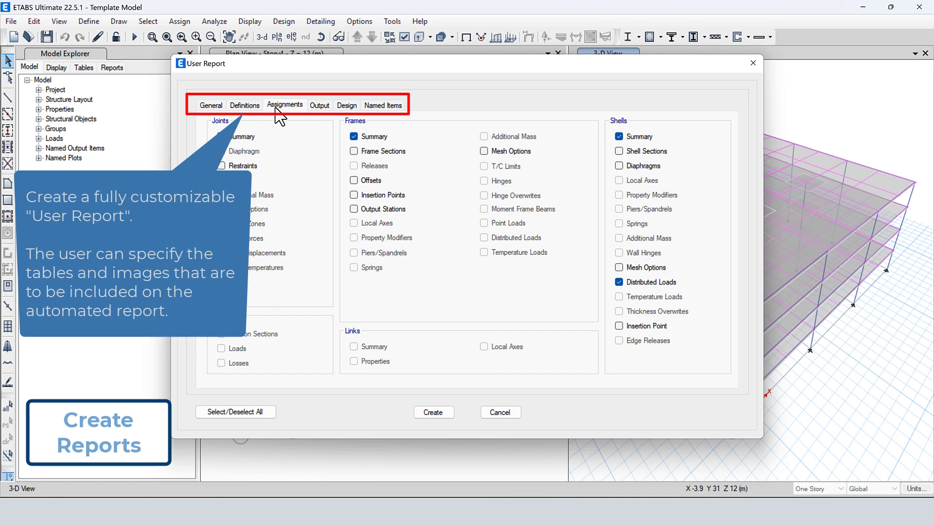
left_click(317, 108)
left_click(346, 107)
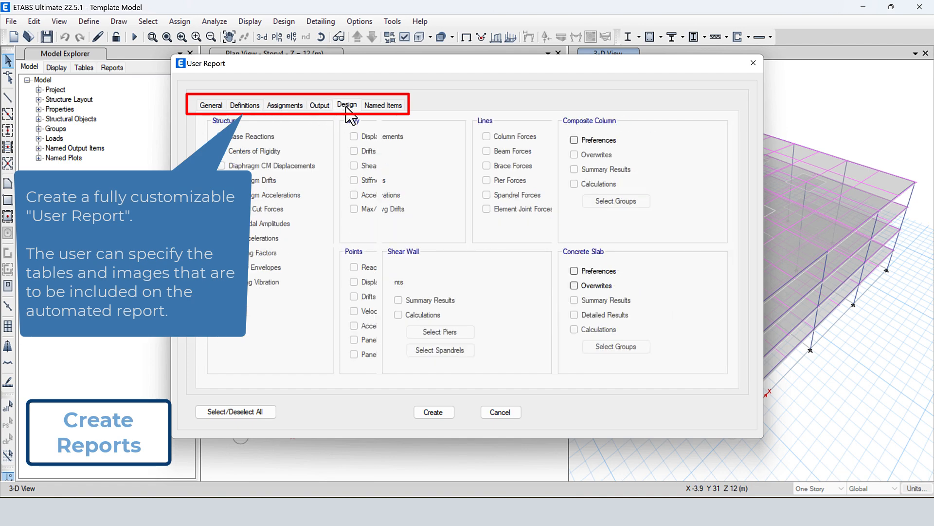
left_click(375, 107)
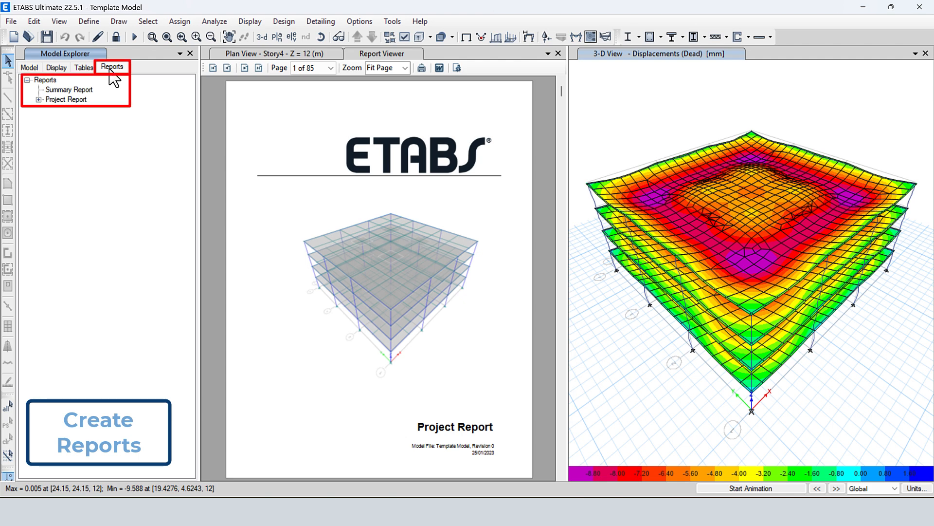
Step: Select the Summary Report and the Project Report in turn in the Model Explorer's list of reports
left_click(73, 90)
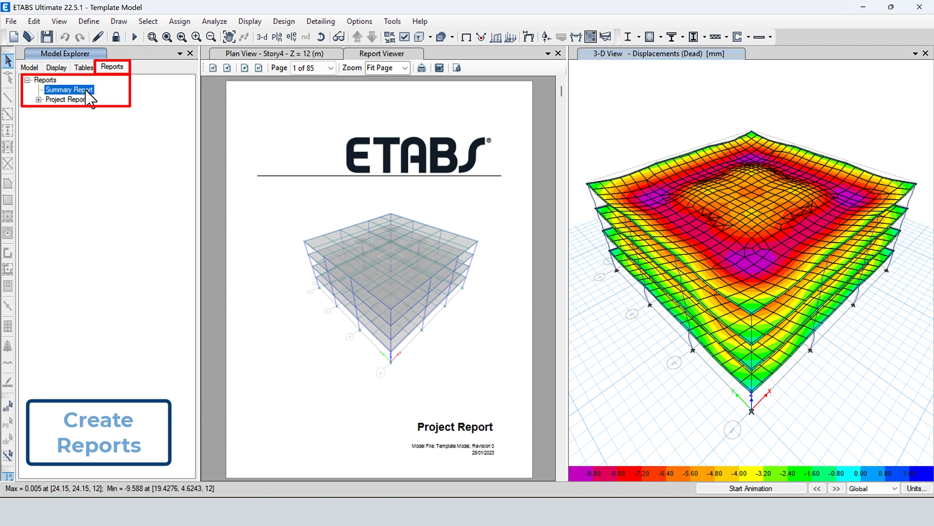
left_click(53, 99)
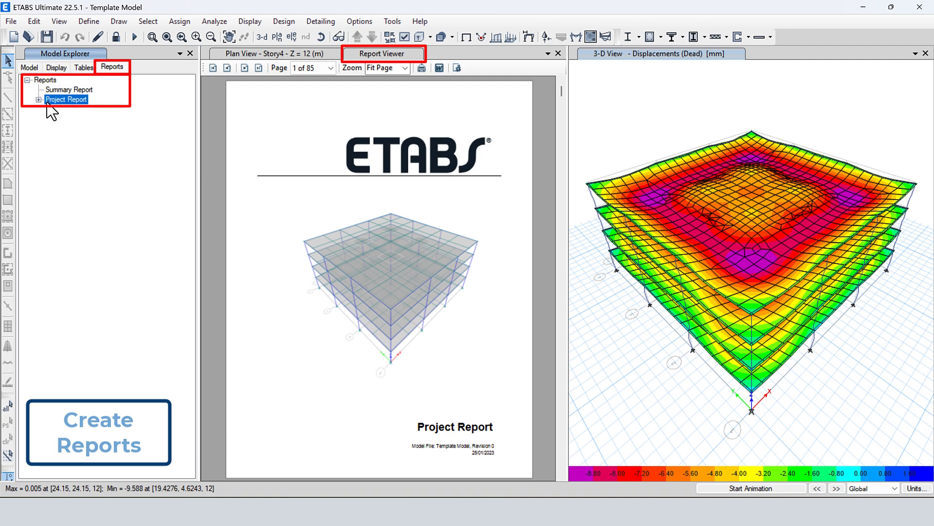
Step: Expand the Project Report's contents and select its Story Definitions and Point Object Connectivity tables in turn
left_click(39, 99)
left_click(104, 120)
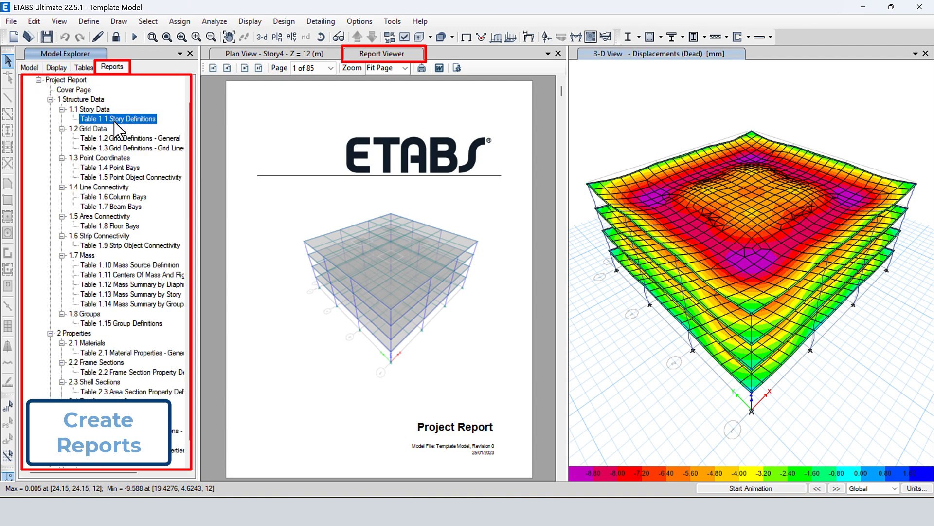
left_click(125, 180)
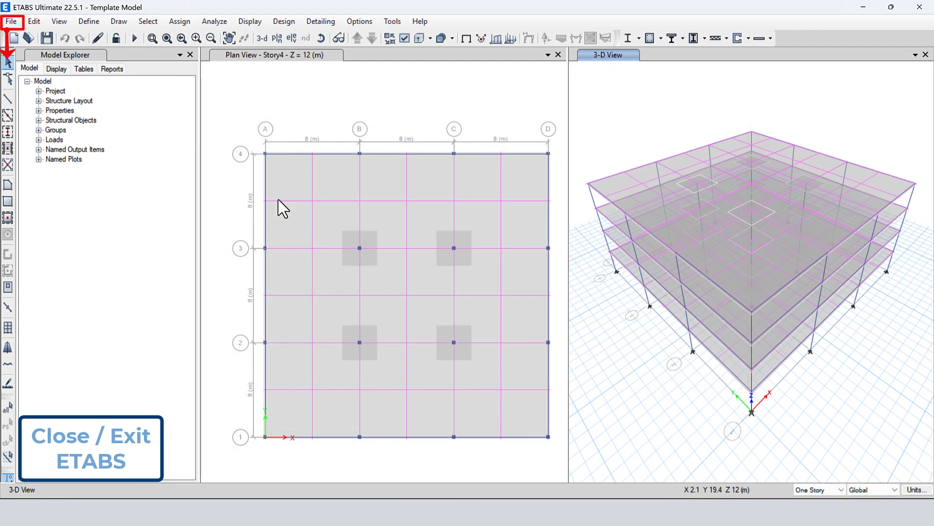
Step: Review the story data and grid systems in the Edit Story and Grid System Data dialog
left_click(12, 22)
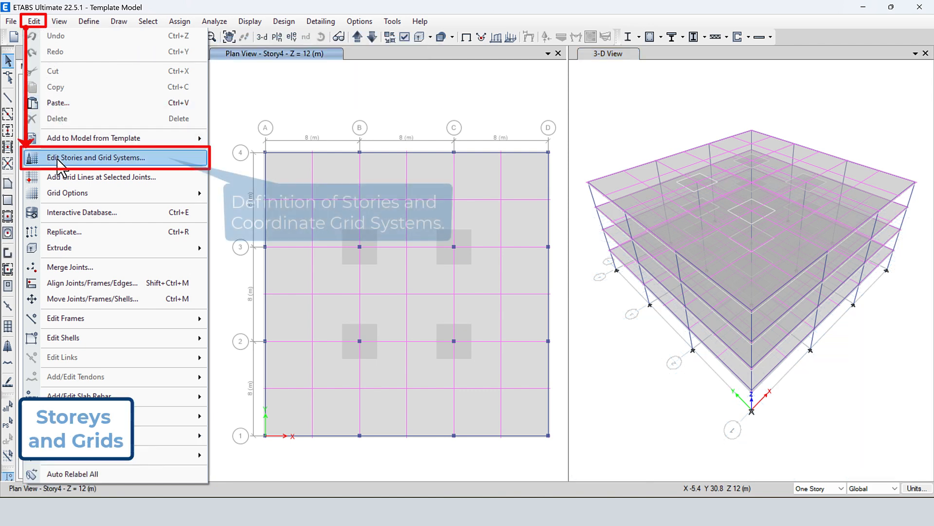
left_click(171, 158)
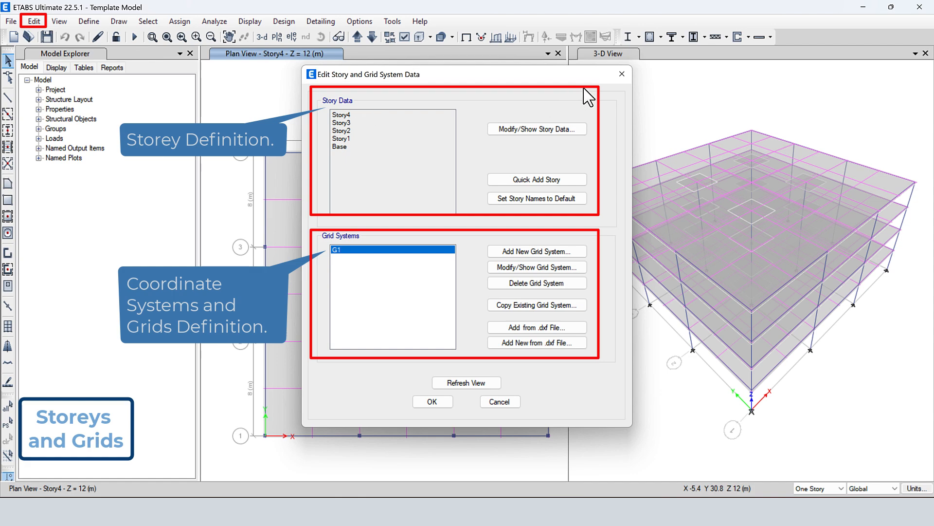
left_click(621, 74)
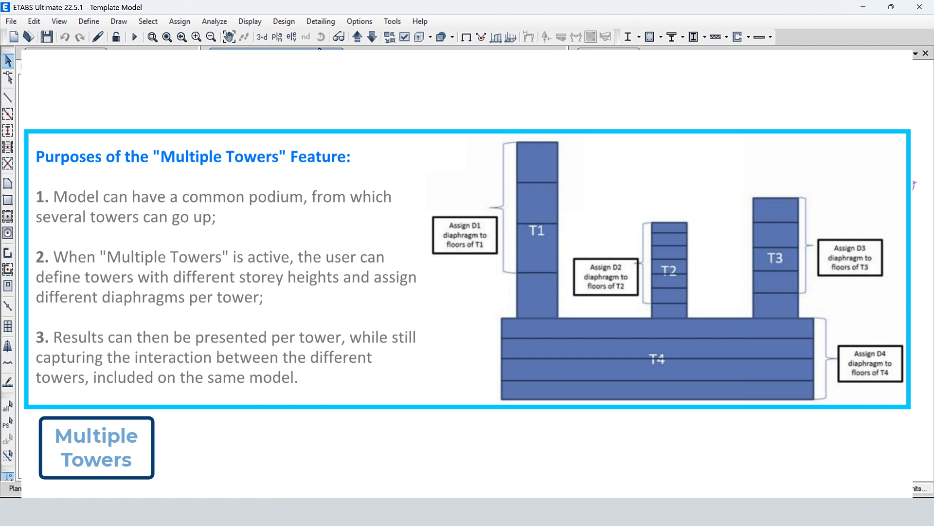
Step: Allow multiple towers in the model and look up the Edit Towers, Stories and Grid Systems command
left_click(320, 27)
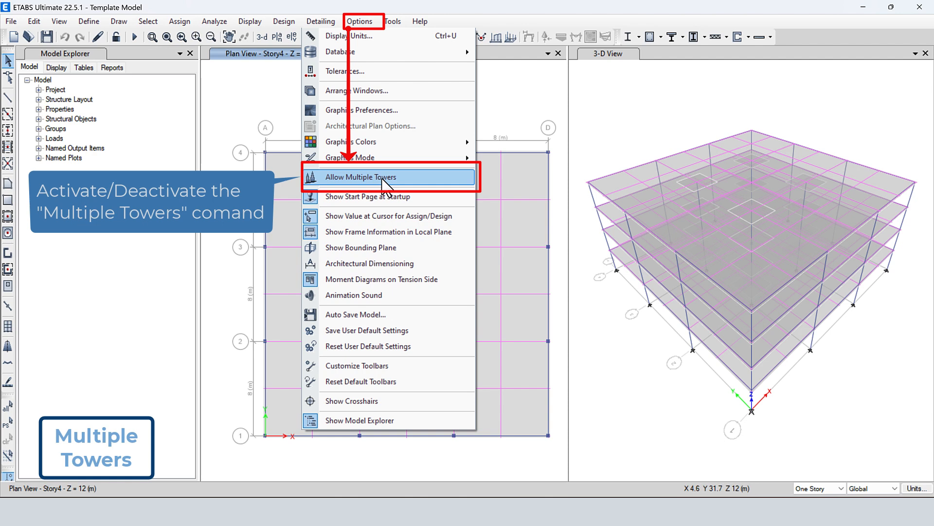
left_click(382, 179)
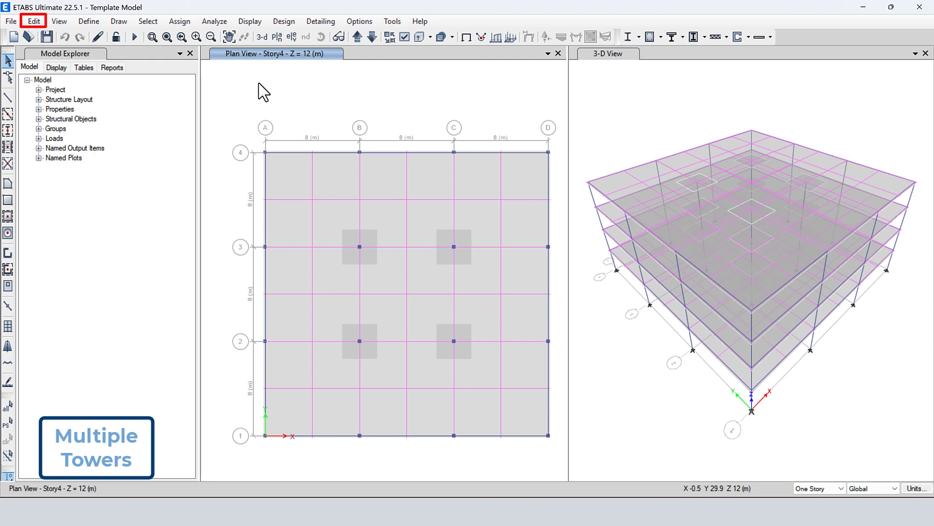
left_click(37, 25)
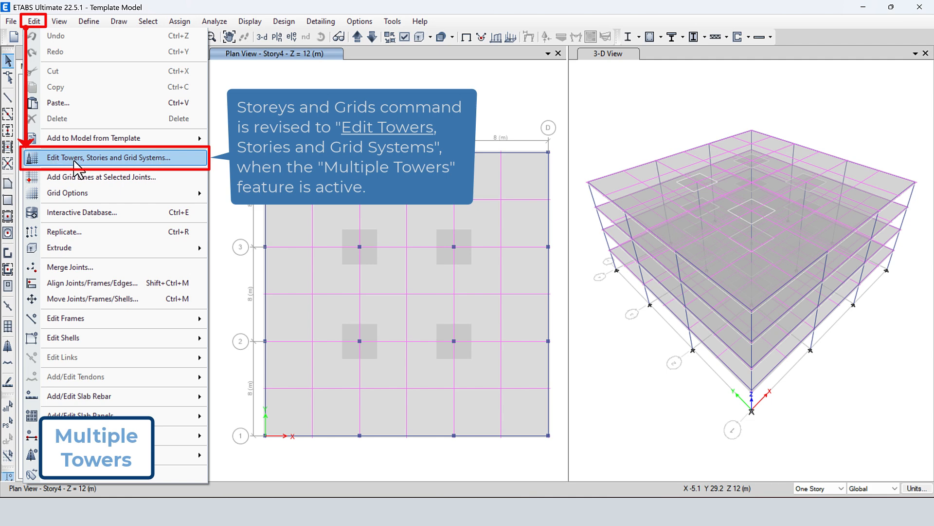
left_click(271, 99)
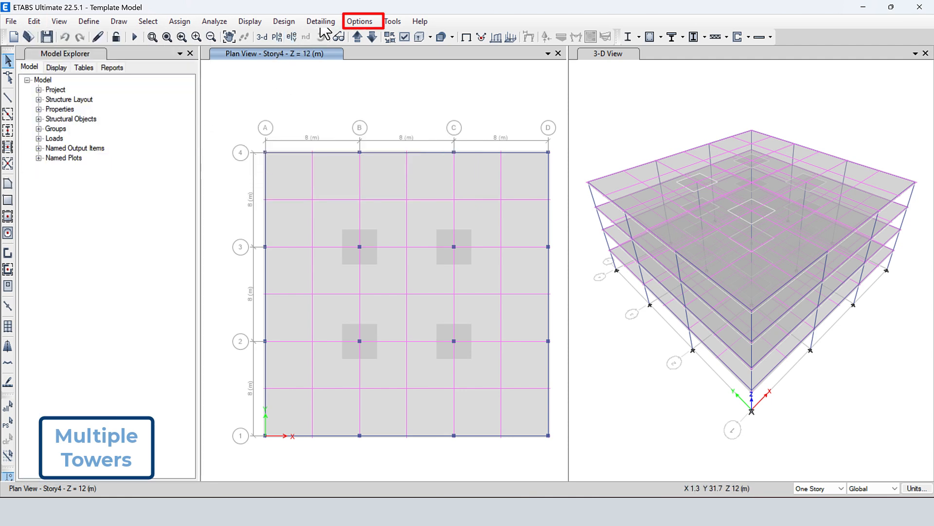
Step: Disallow multiple towers, retaining tower T1 and combining the other towers into it
left_click(359, 21)
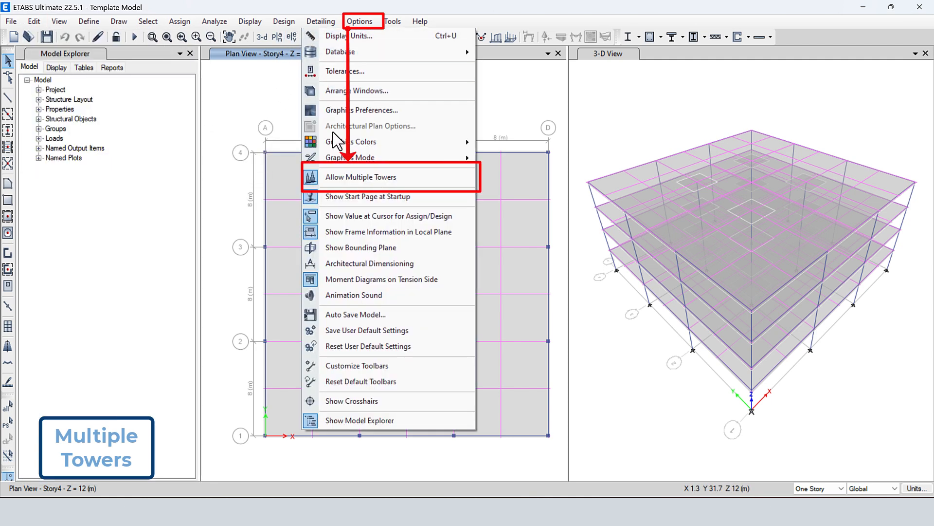
left_click(347, 178)
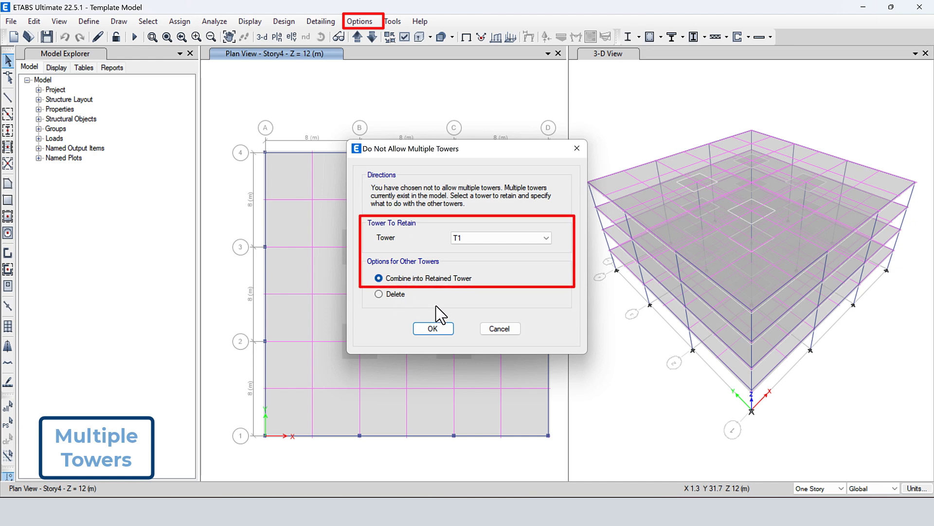
left_click(475, 238)
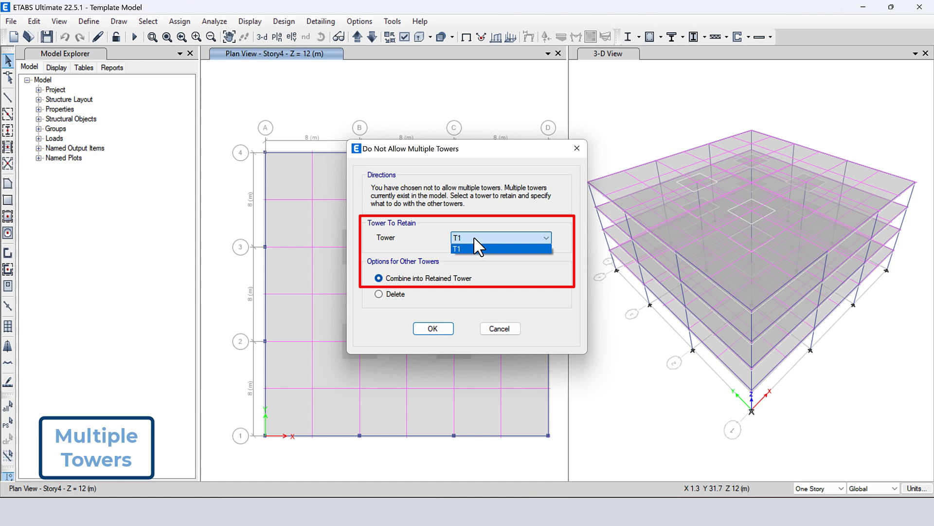
left_click(475, 239)
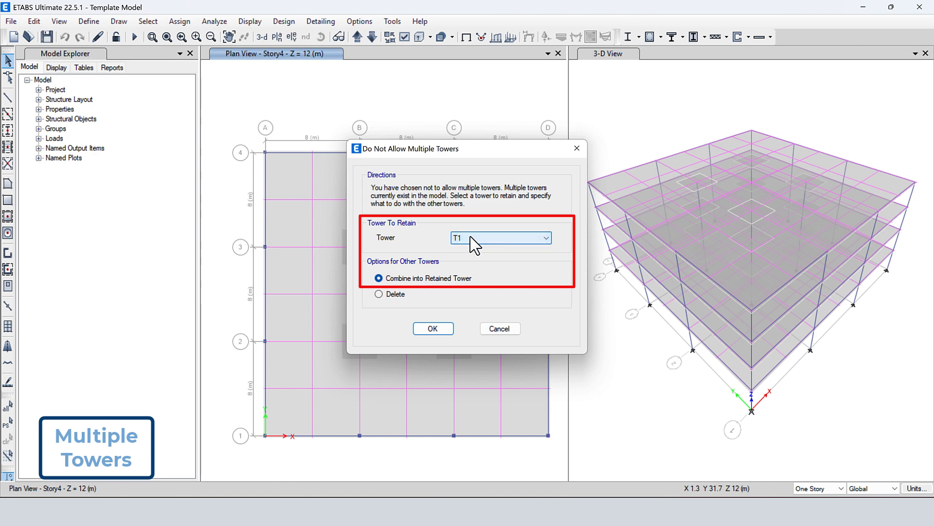
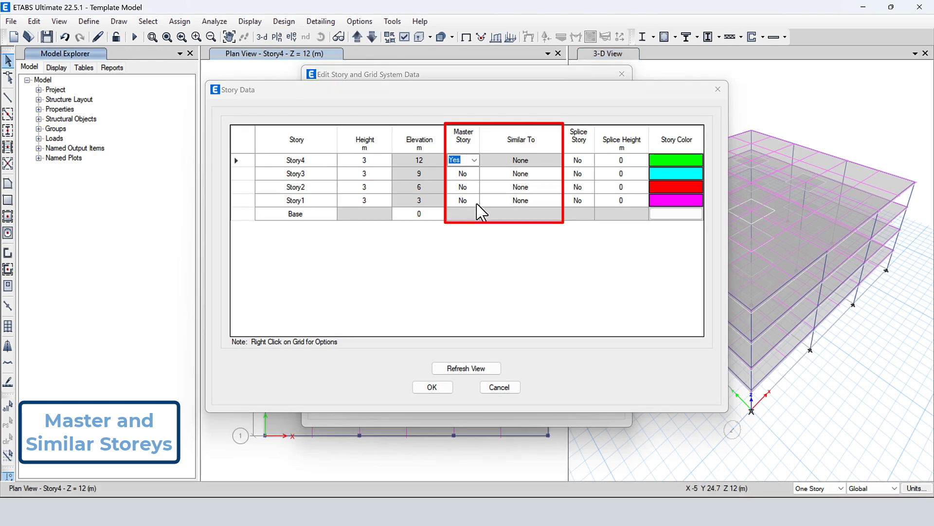
Step: Set Story1 and Story3 as master stories in the story data and set Story4's master status to No
left_click(474, 204)
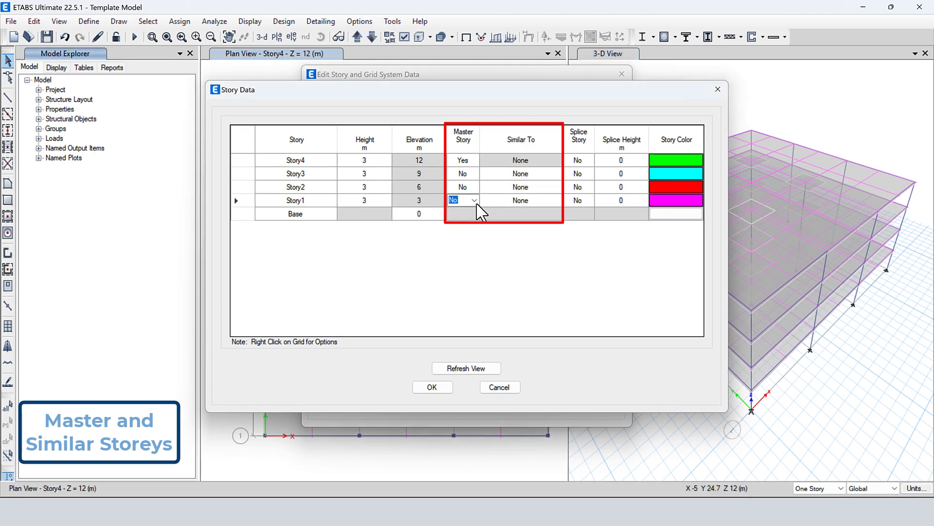
left_click(474, 201)
left_click(468, 211)
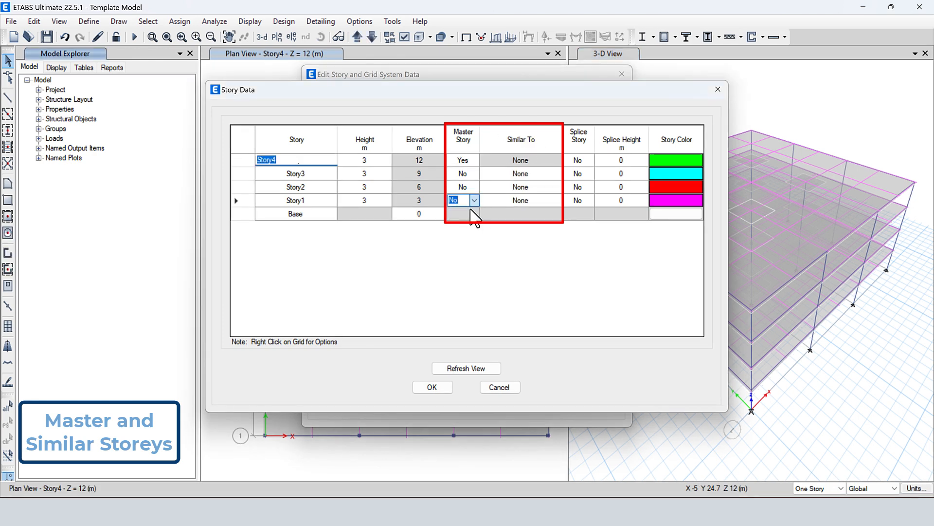
left_click(475, 173)
left_click(474, 182)
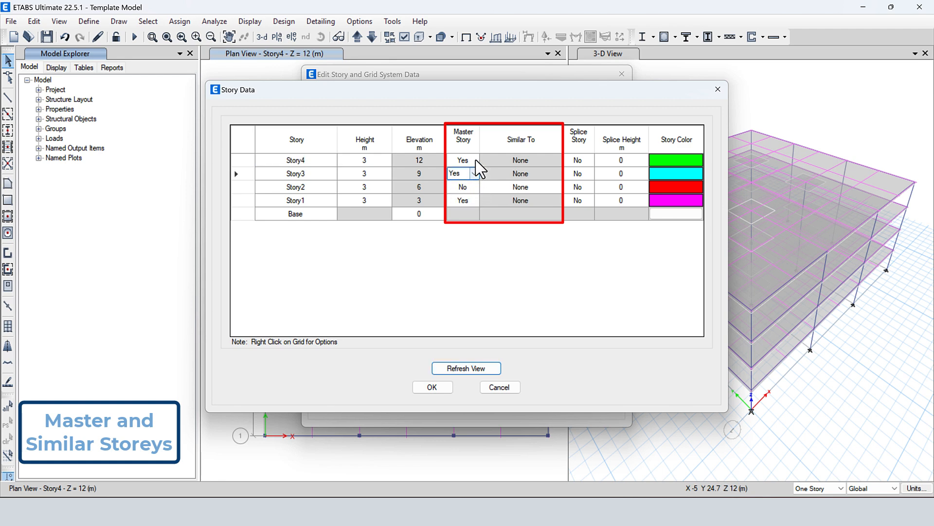
left_click(476, 160)
left_click(467, 179)
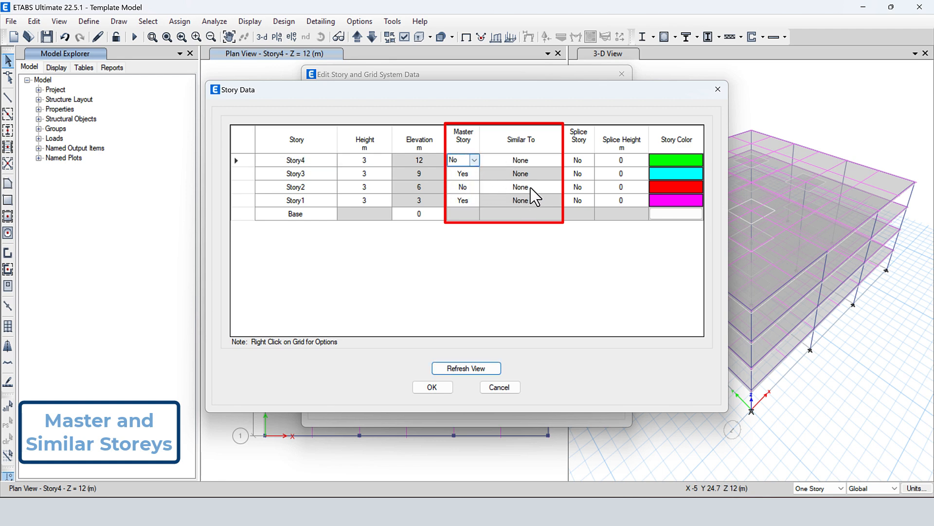
Step: Make Story2 similar to Story1 and Story4 similar to Story3
left_click(545, 191)
left_click(557, 188)
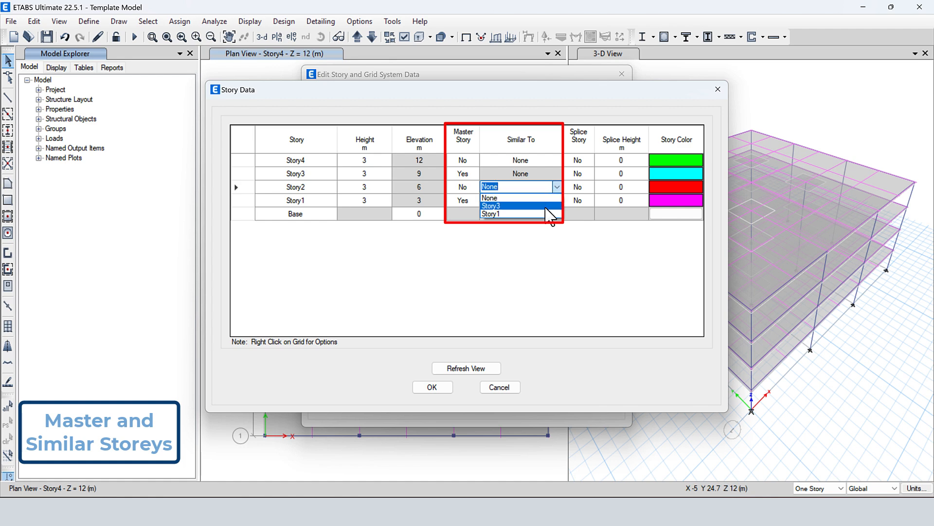
left_click(550, 212)
left_click(545, 160)
left_click(556, 160)
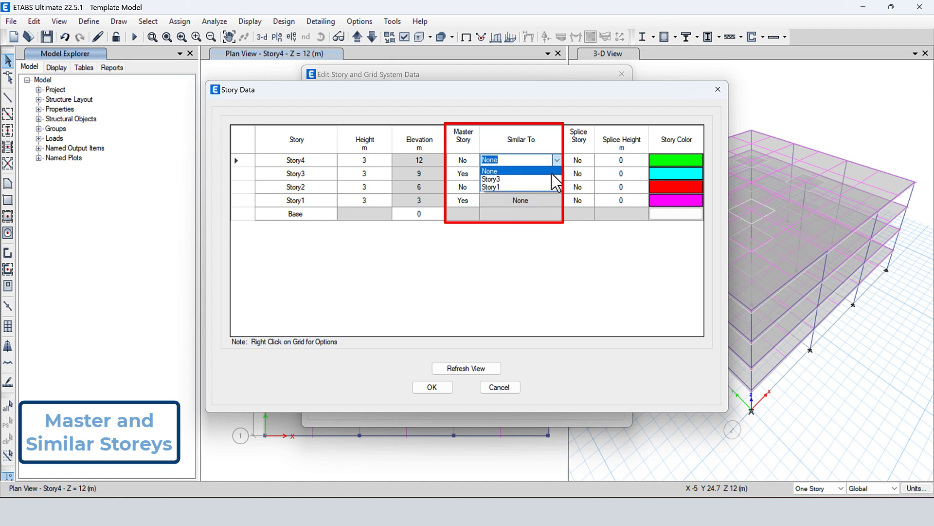
left_click(551, 175)
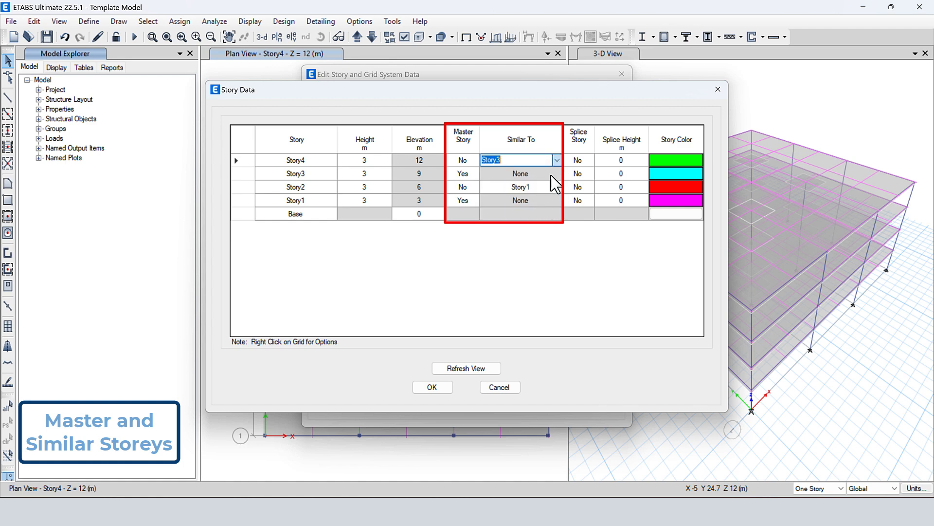
Step: Change the master stories to Story2 and Story4, setting Story1 and Story3 to No
left_click(475, 204)
left_click(474, 201)
left_click(474, 219)
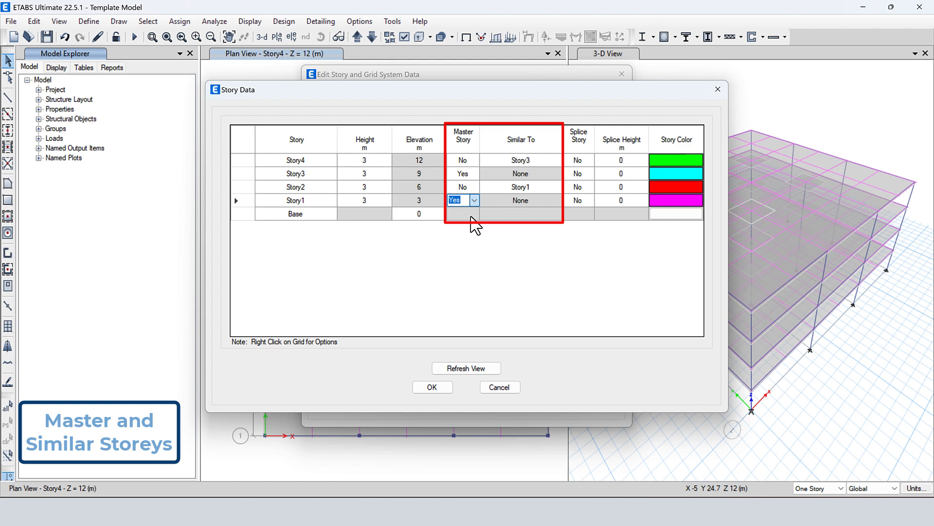
left_click(473, 188)
left_click(474, 188)
left_click(474, 198)
left_click(472, 176)
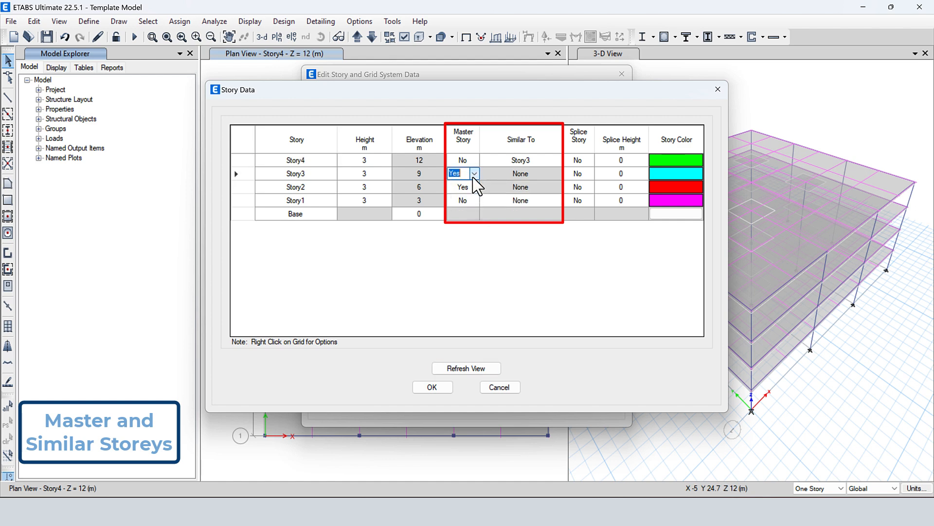
left_click(475, 174)
left_click(475, 192)
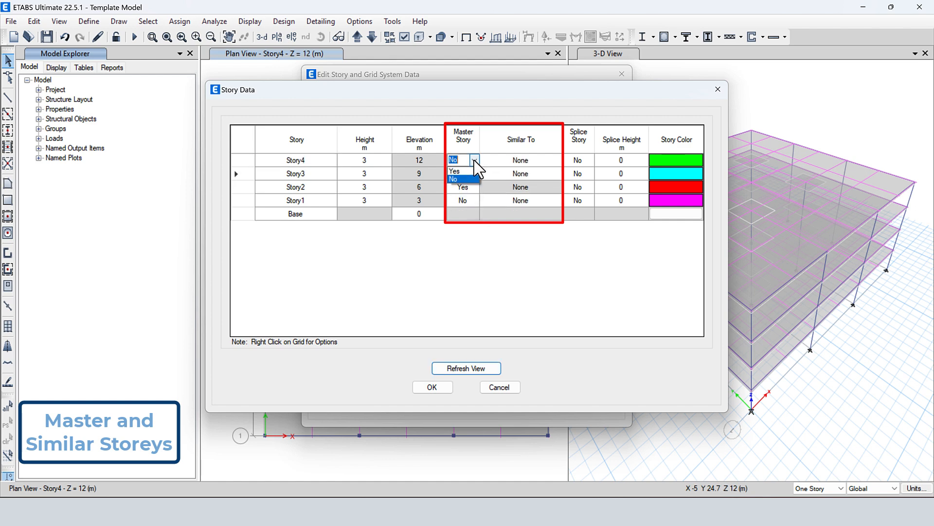
left_click(465, 171)
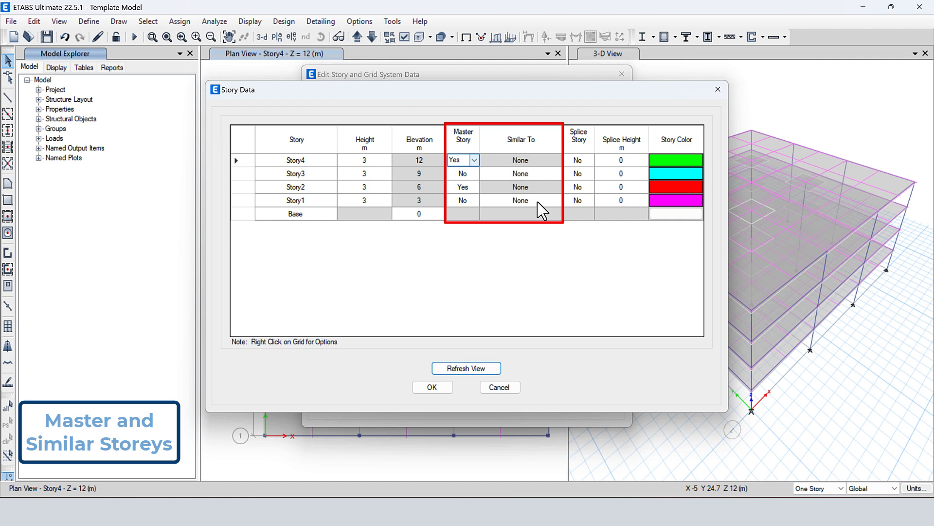
Step: Make Story1 similar to Story2 and Story3 similar to Story4, and apply the story data
left_click(538, 203)
left_click(557, 200)
left_click(541, 230)
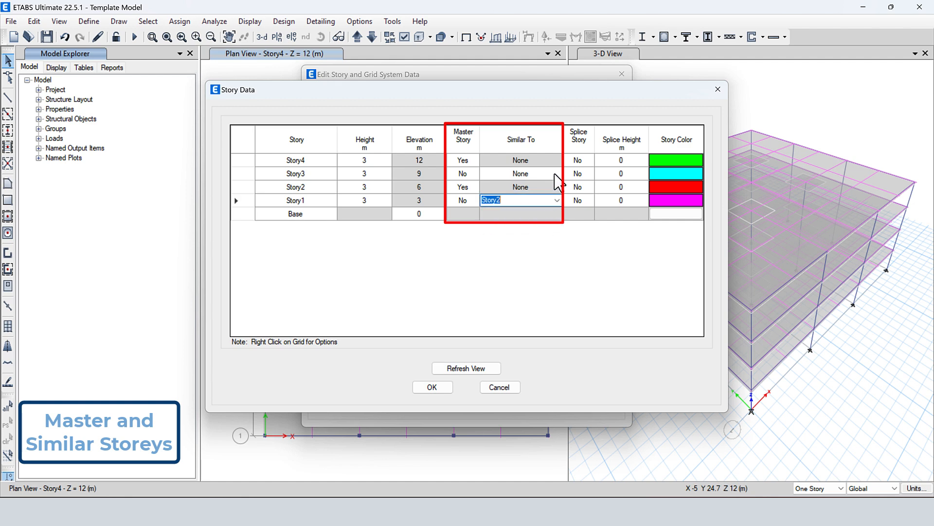
left_click(557, 174)
left_click(551, 201)
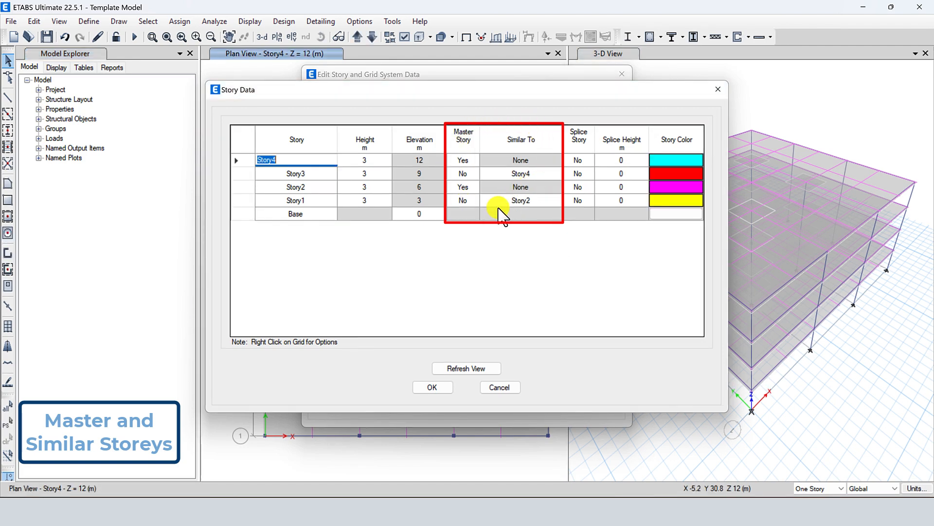
left_click(433, 391)
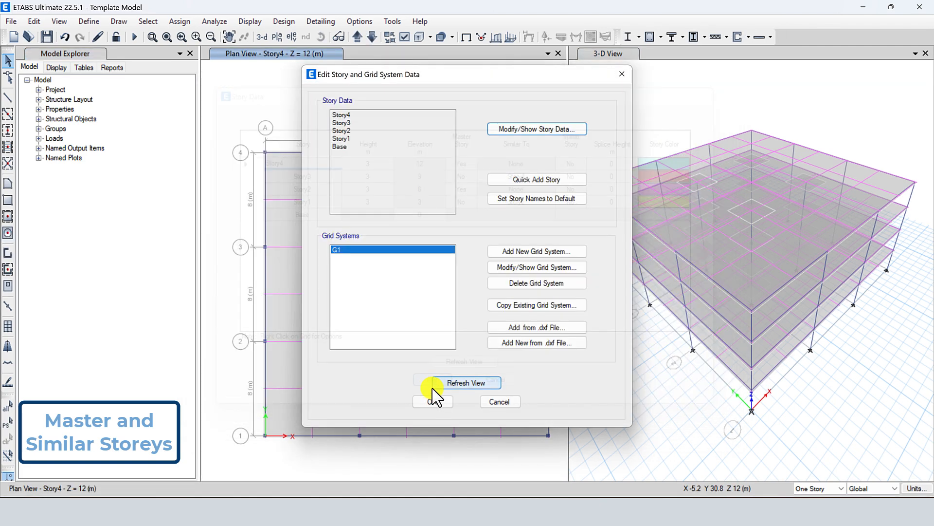
left_click(433, 401)
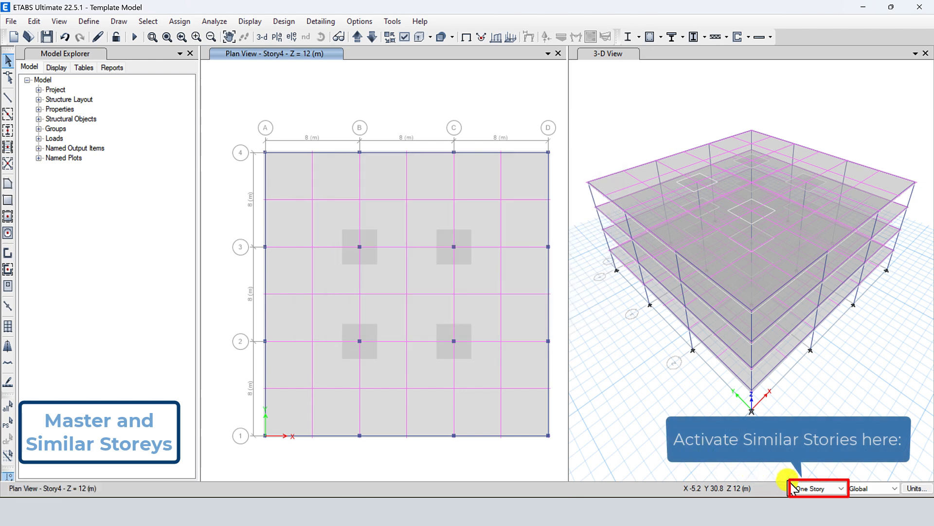
Step: Switch the story scope for drawing, selection and assignment to Similar Stories
left_click(809, 488)
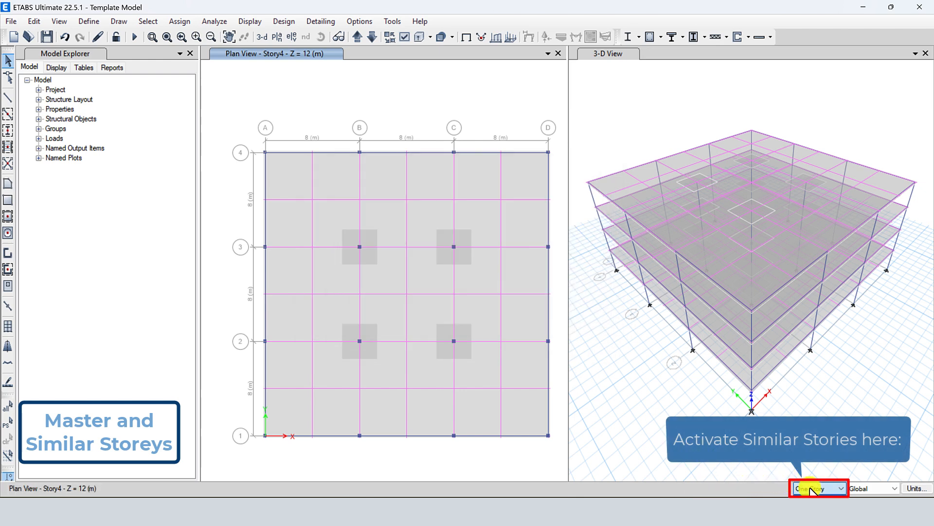
left_click(811, 514)
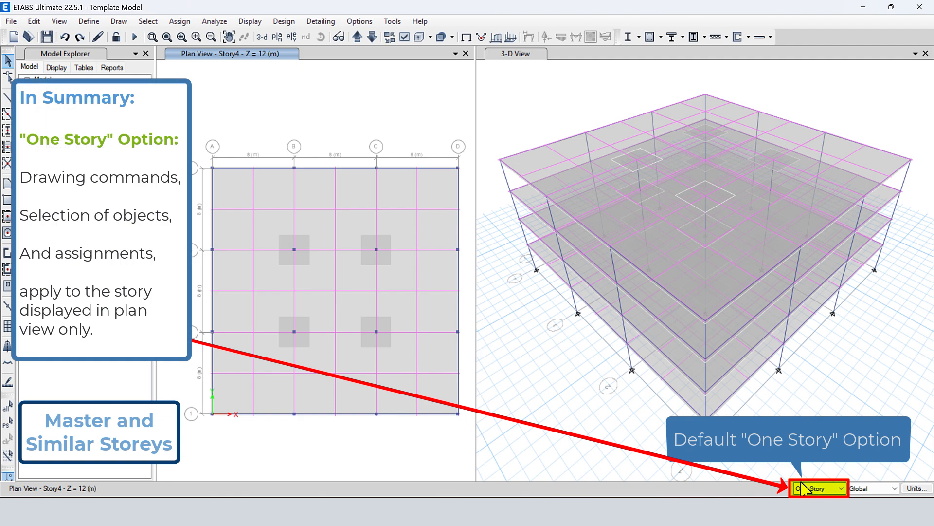
Step: Draw an open chain of connected frame lines across the Story4 plan with the One Story option active
left_click(6, 99)
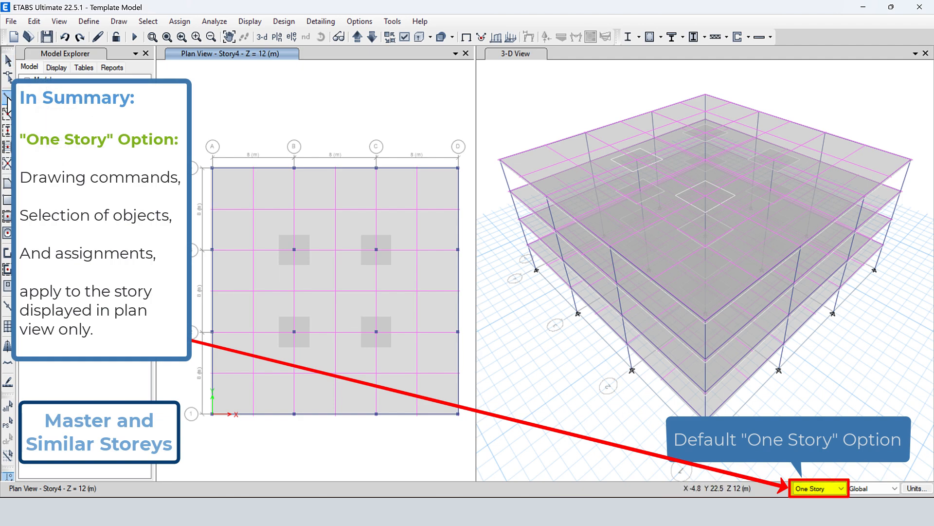
left_click(304, 209)
left_click(403, 260)
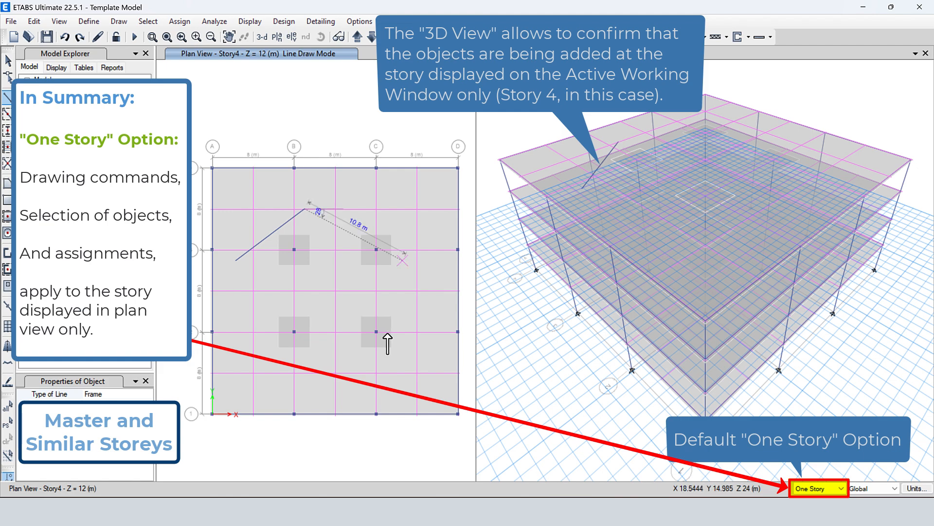
left_click(306, 358)
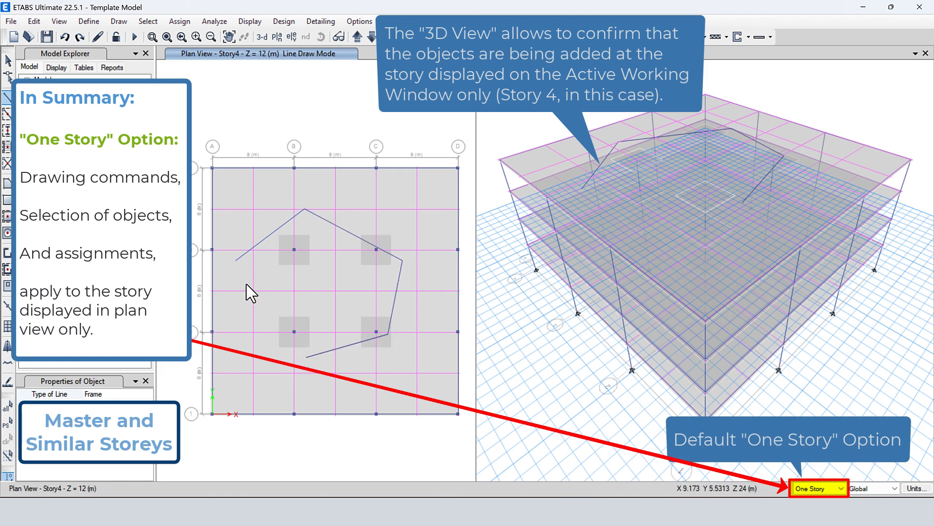
key("Escape")
Step: Window-select the whole floor in the Story4 plan view with the One Story option active
left_click_drag(190, 150, 468, 438)
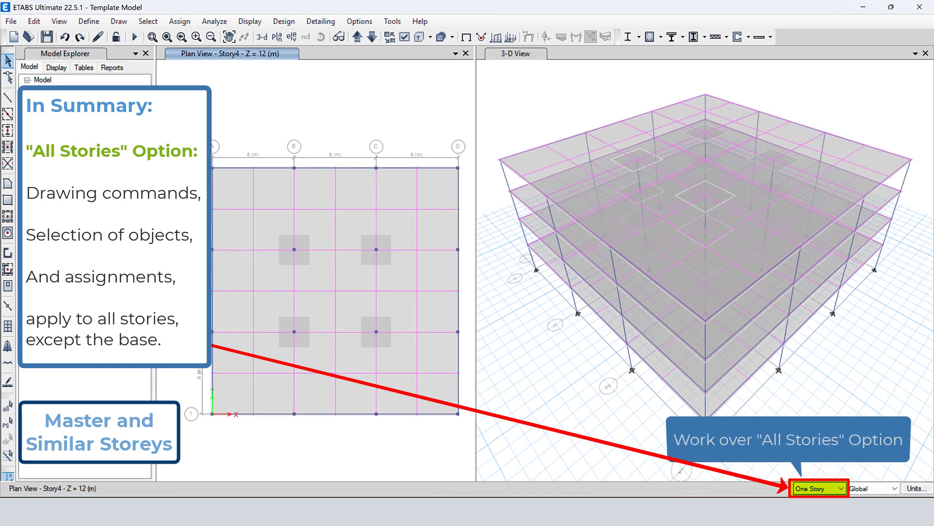
Step: With the All Stories option active, draw an open chain of five wall segments across the Story4 plan and window-select the whole floor
left_click(810, 507)
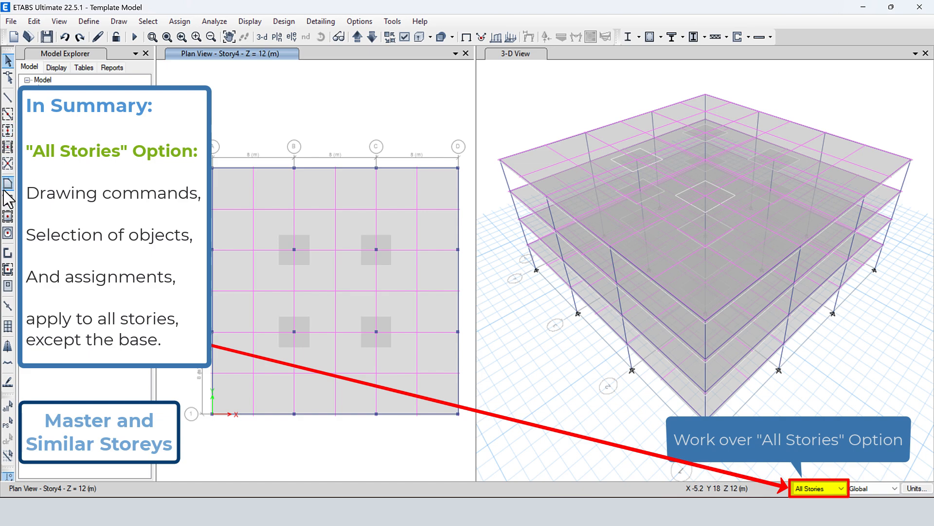
left_click(8, 252)
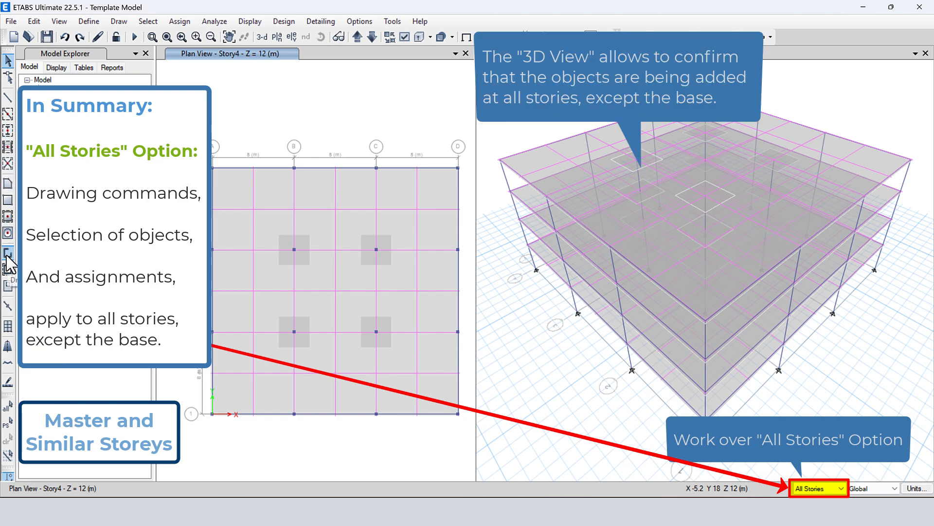
left_click(238, 300)
left_click(269, 250)
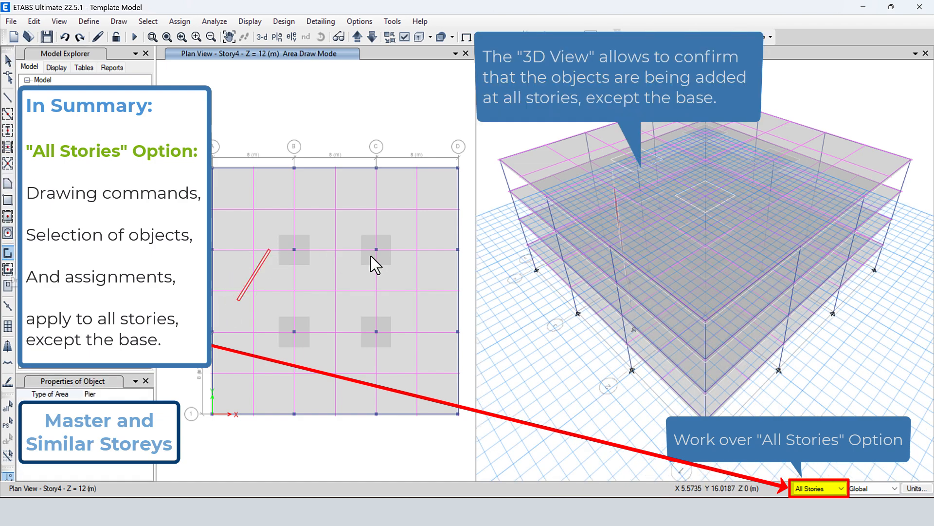
left_click(356, 260)
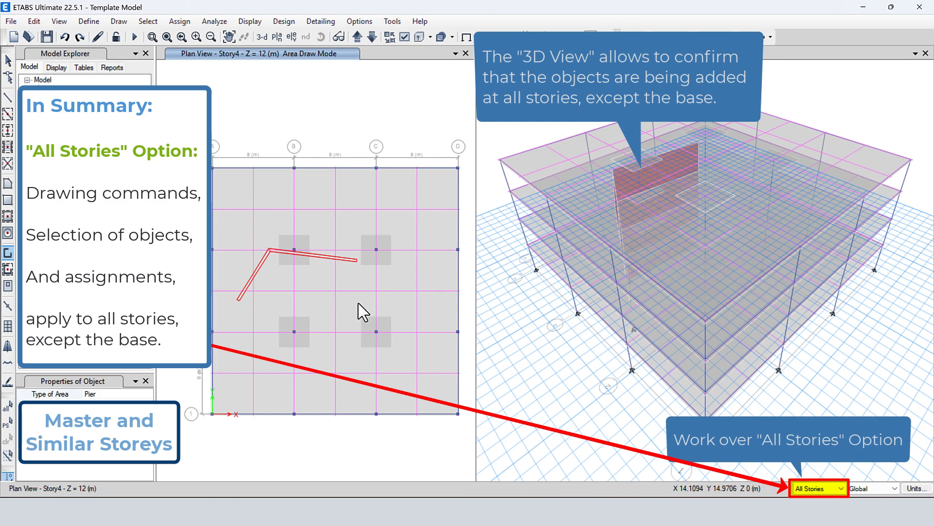
left_click(358, 302)
left_click(340, 347)
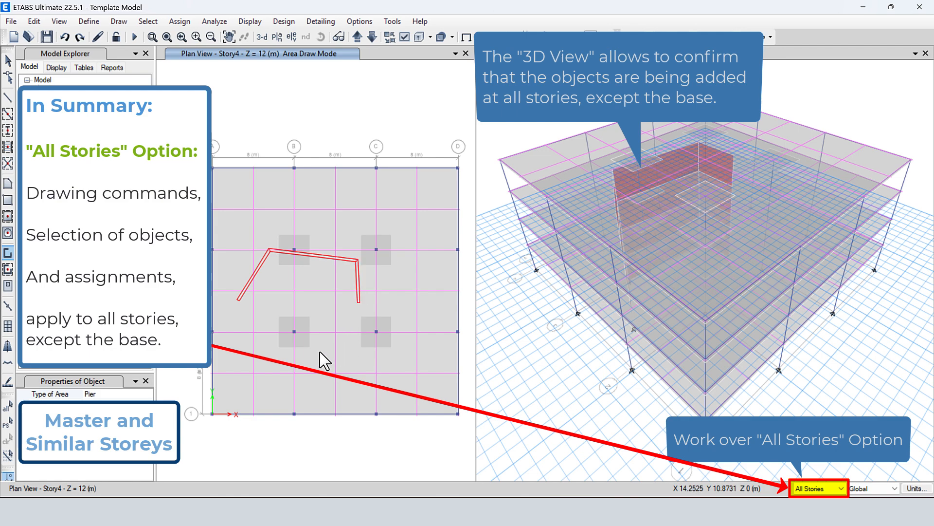
left_click(292, 360)
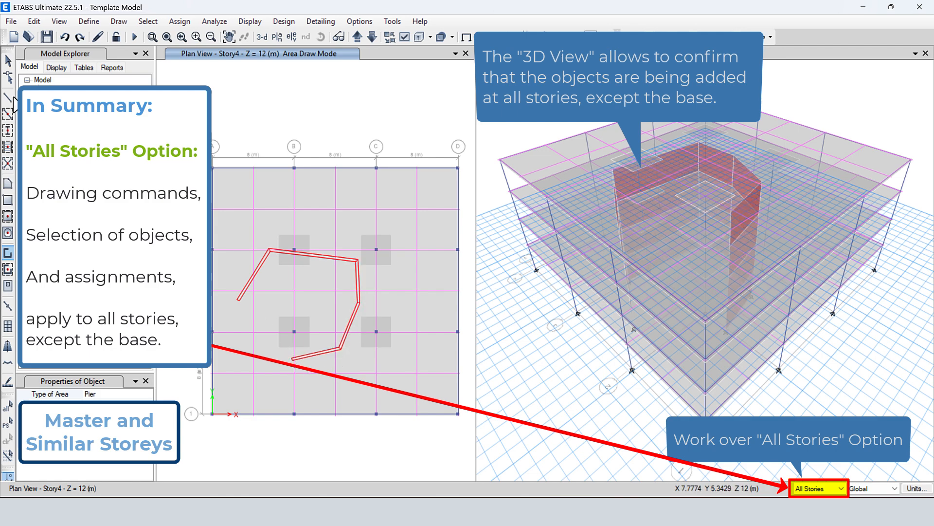
key("Escape")
left_click_drag(180, 142, 463, 443)
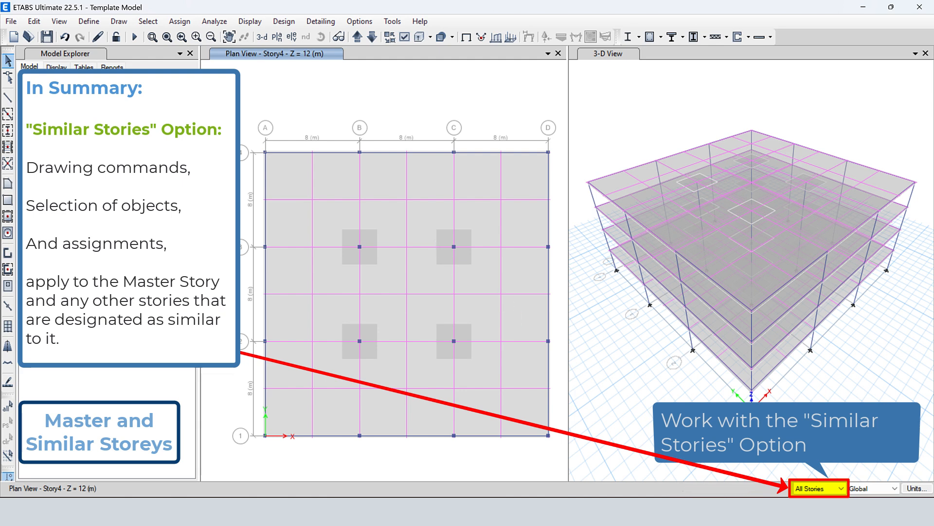
Step: With the Similar Stories option active, draw an open chain of three wall segments across the Story4 plan and window-select the whole floor
left_click(816, 512)
left_click(7, 252)
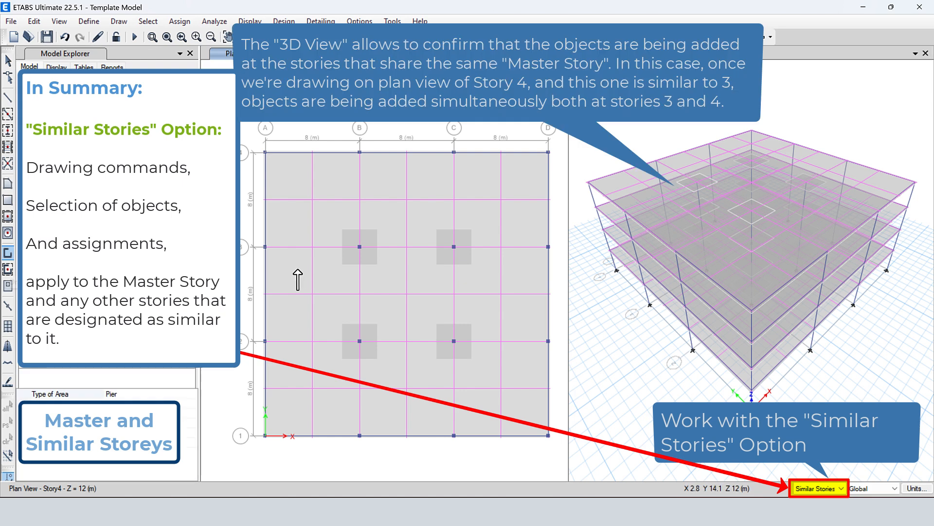
left_click(298, 268)
left_click(372, 206)
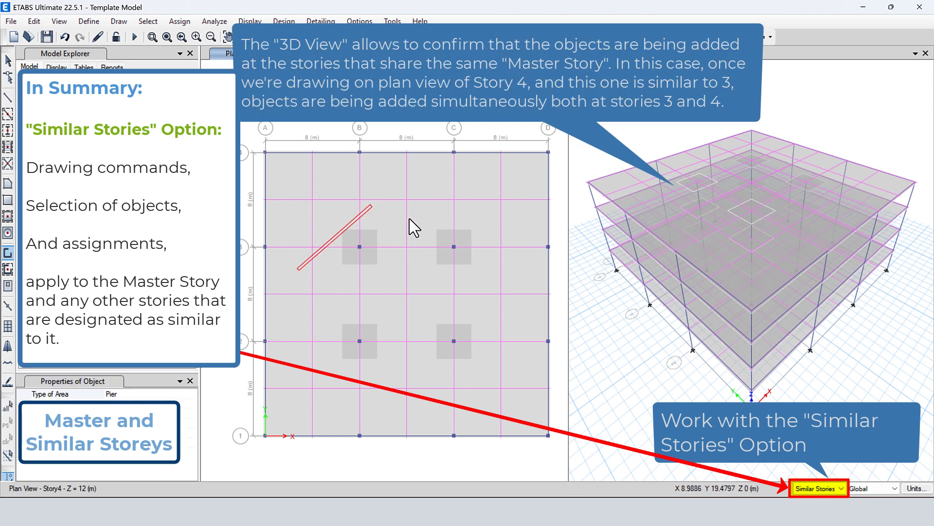
left_click(470, 254)
left_click(403, 315)
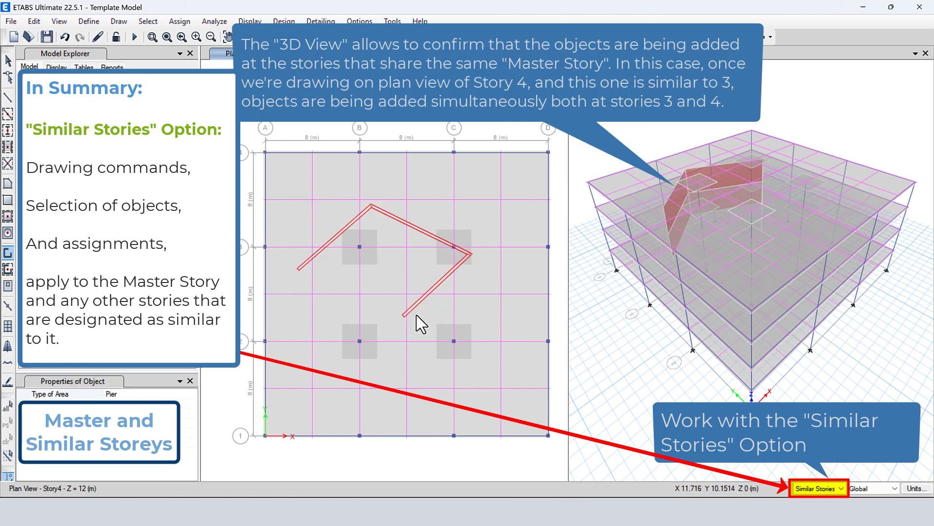
left_click(8, 60)
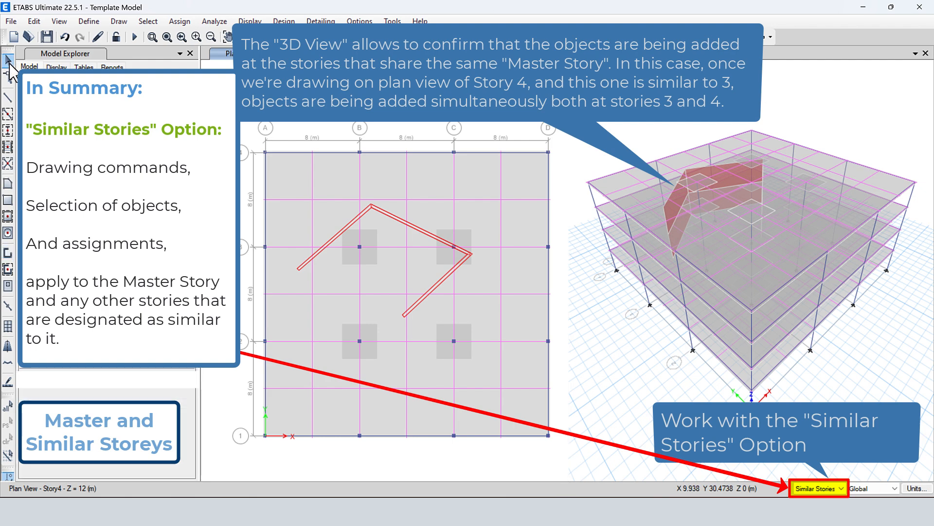
left_click_drag(246, 175, 553, 450)
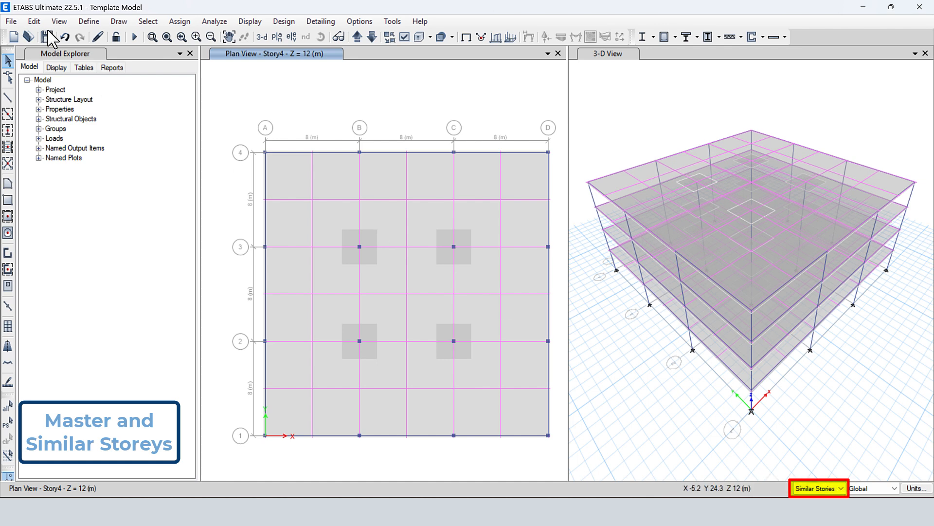
Step: Open the story data and review the Master Story and Similar To settings of all stories
left_click(34, 21)
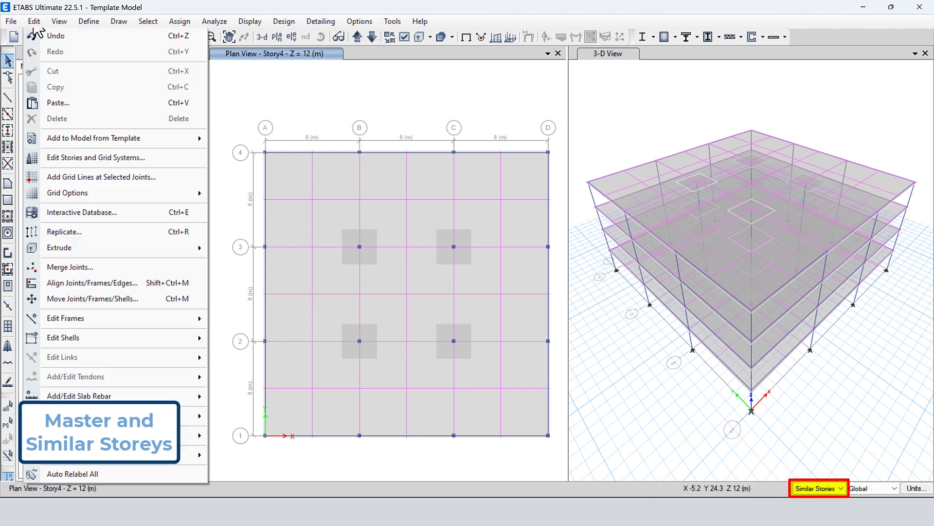
left_click(68, 158)
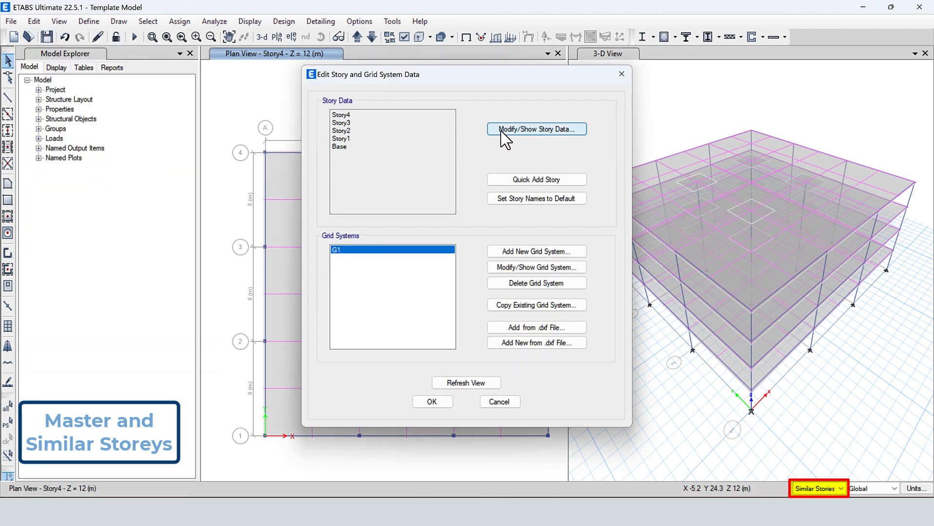
left_click(501, 131)
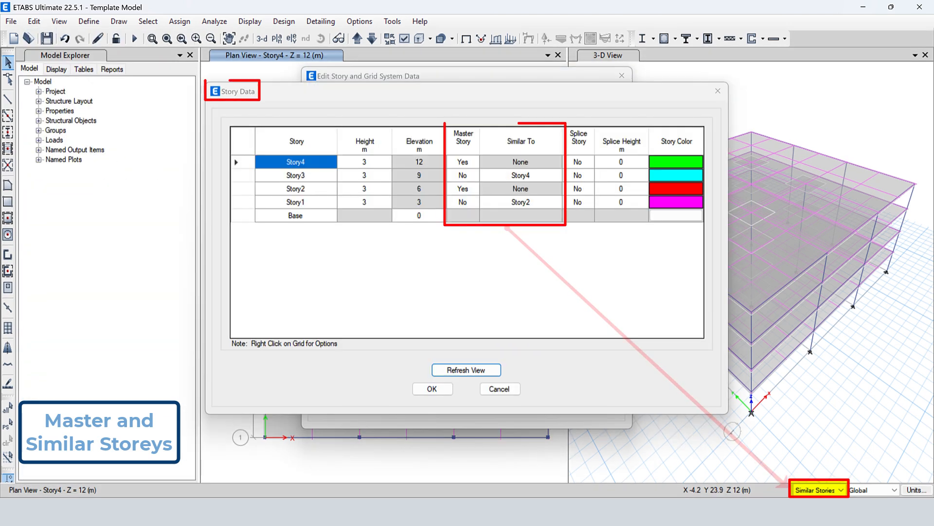
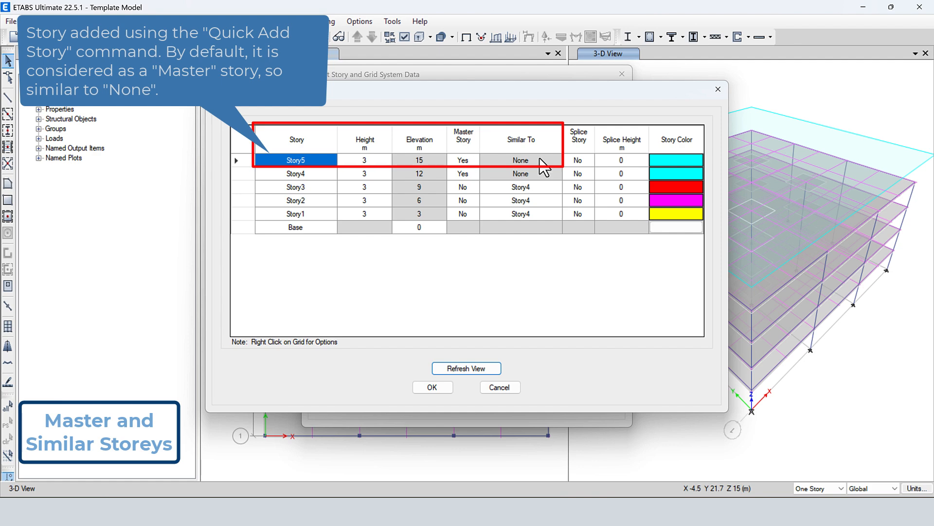
Step: Examine the Master Story choices for Story5 and the Similar To choices for Story3 in the story data
left_click(473, 161)
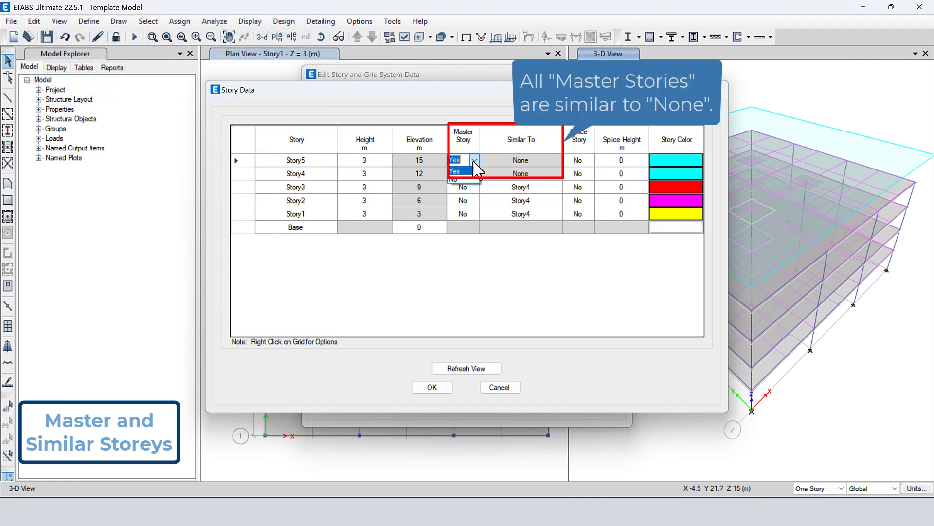
left_click(474, 160)
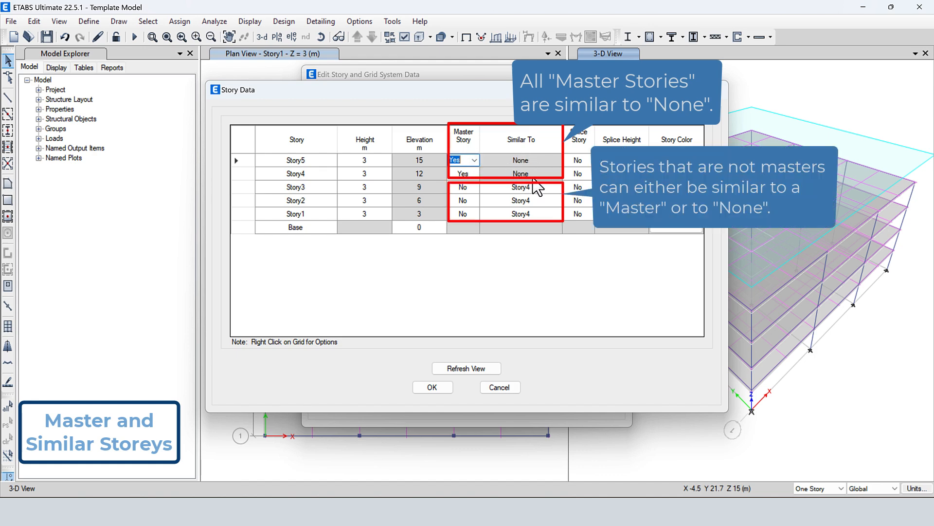
left_click(549, 188)
left_click(555, 187)
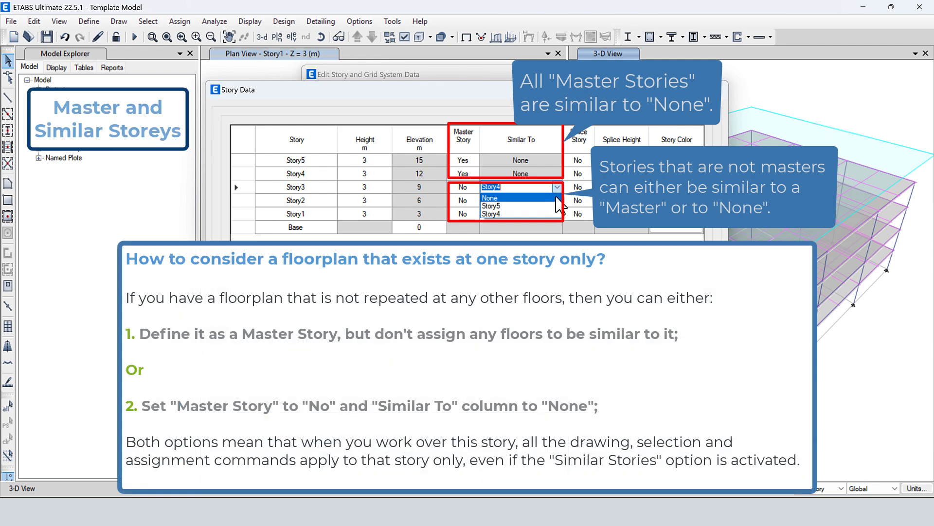
left_click(557, 190)
left_click(556, 190)
left_click(557, 189)
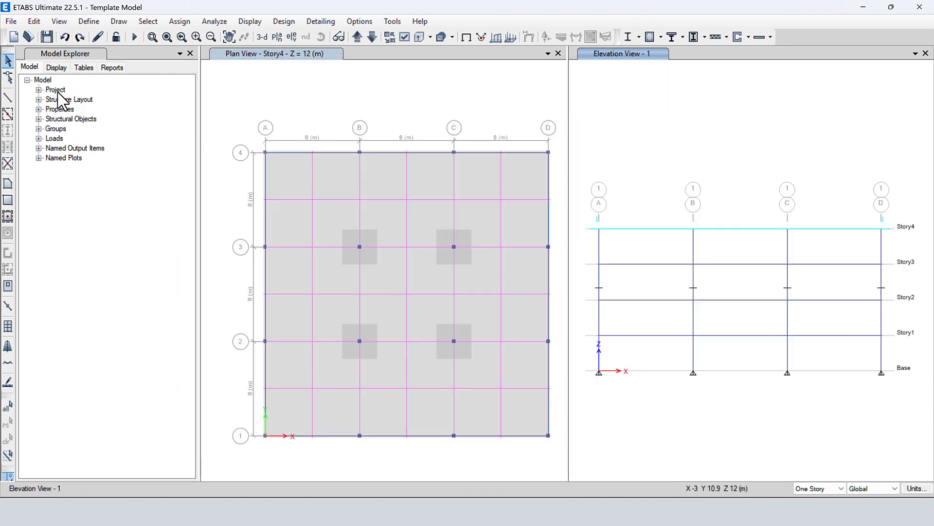
Step: Open the story data and examine the Splice Story choices available for Story3
left_click(34, 21)
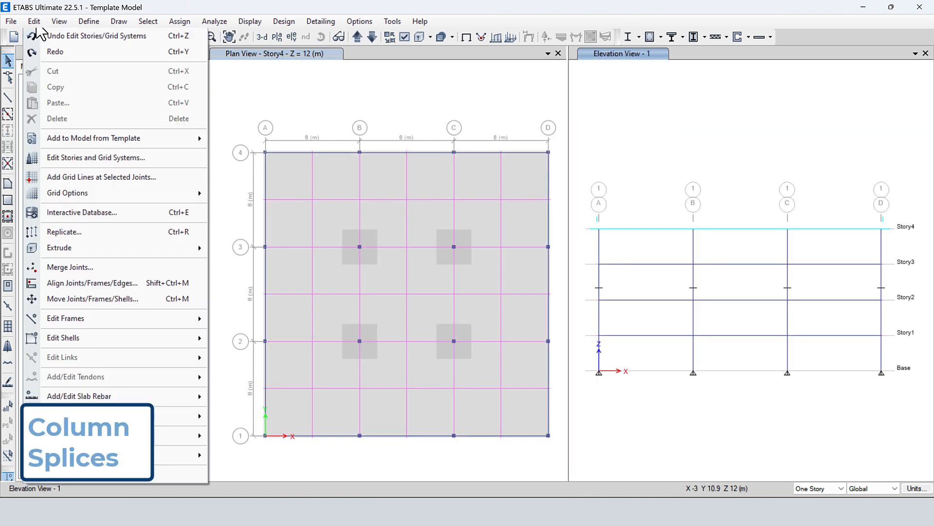
left_click(89, 161)
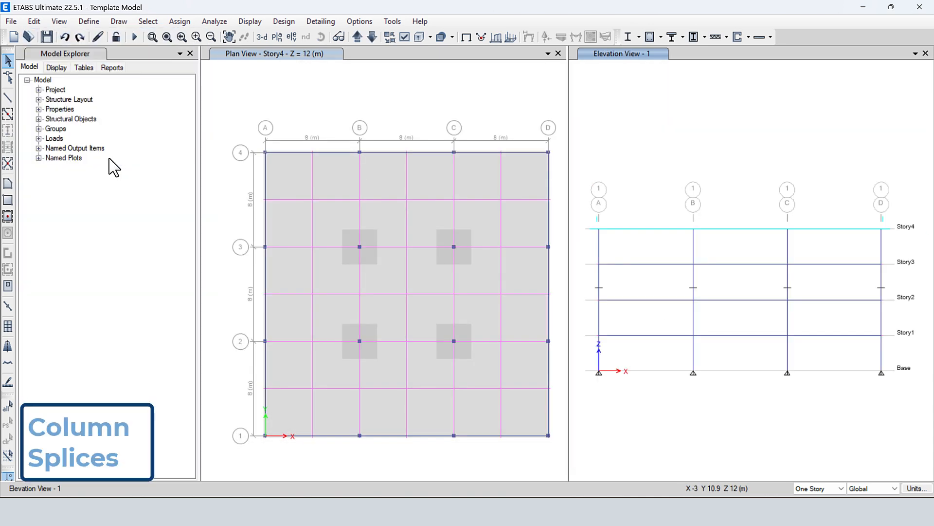
left_click(533, 132)
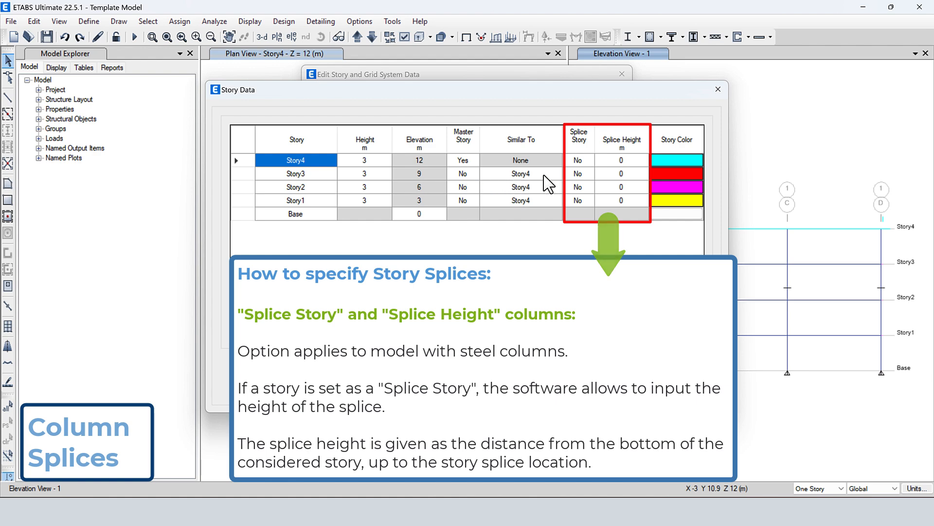
left_click(589, 176)
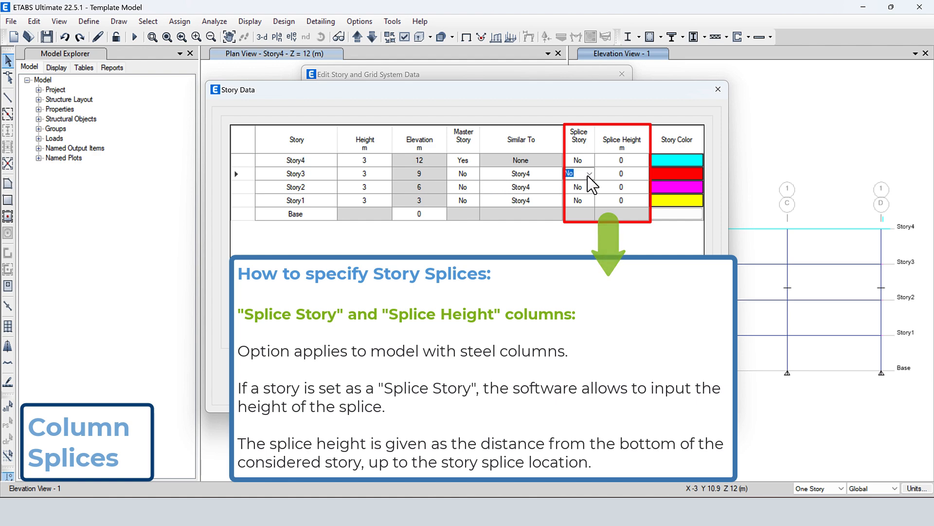
left_click(590, 174)
left_click(590, 192)
left_click(590, 174)
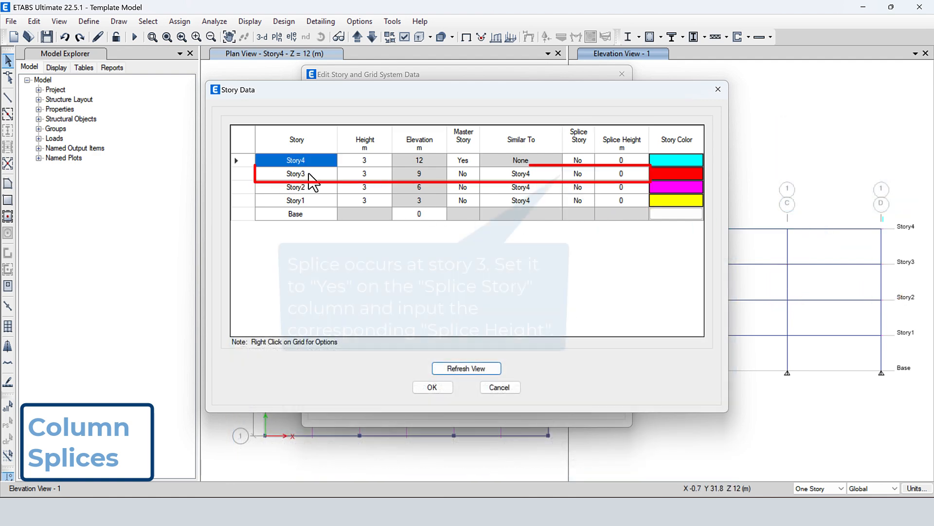
Step: Make Story3 a splice story with a splice height of 1 m and apply the story data
left_click(579, 174)
left_click(578, 185)
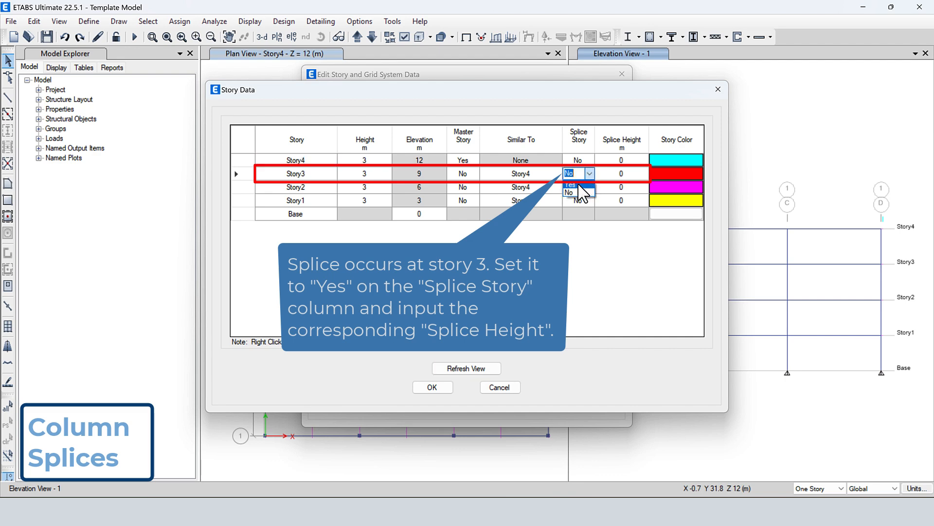
left_click(608, 175)
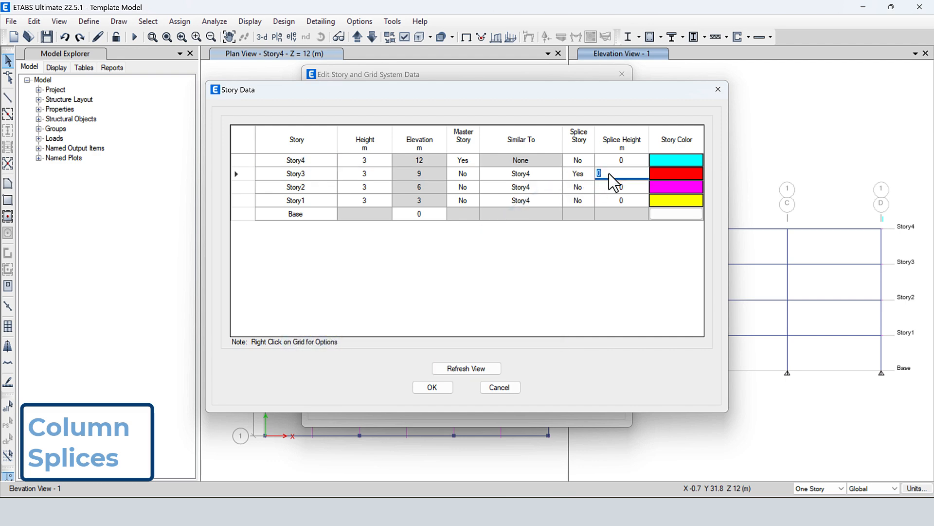
type("1")
left_click(439, 388)
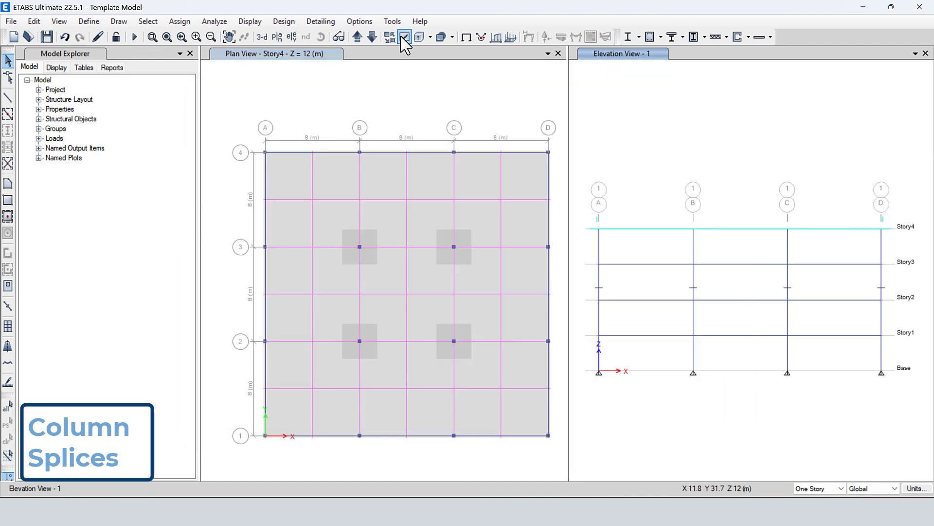
Step: Display the Column Splices frame assignment in the elevation view on grid line 1
key("ctrl+w")
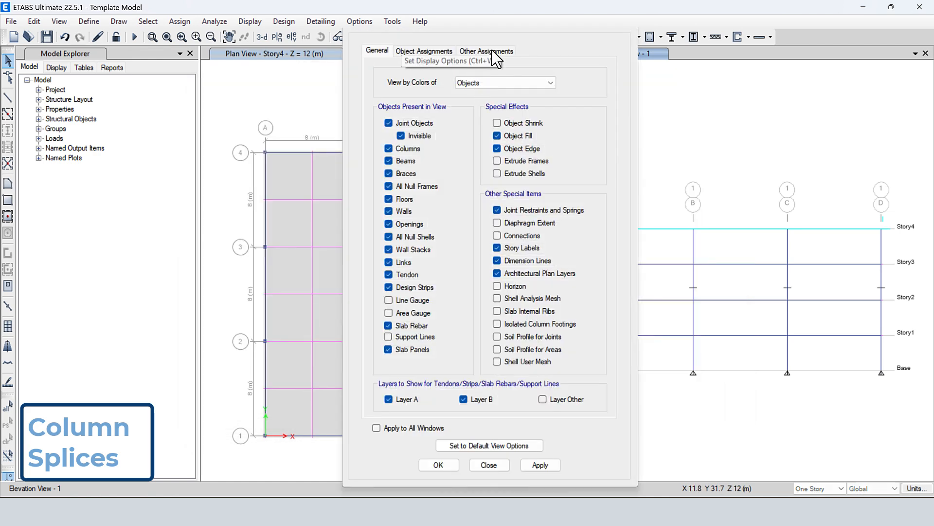
left_click_drag(504, 30, 412, 33)
left_click(336, 53)
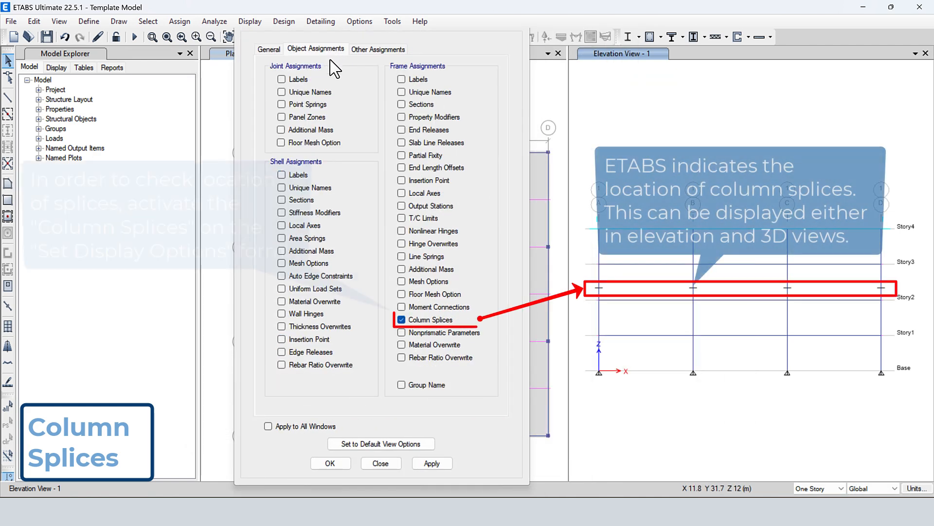
left_click(419, 320)
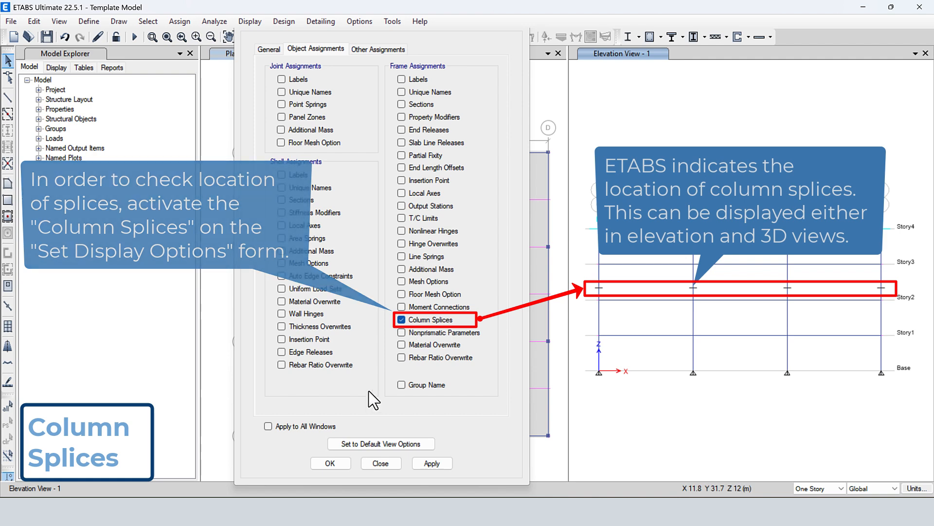
left_click(341, 463)
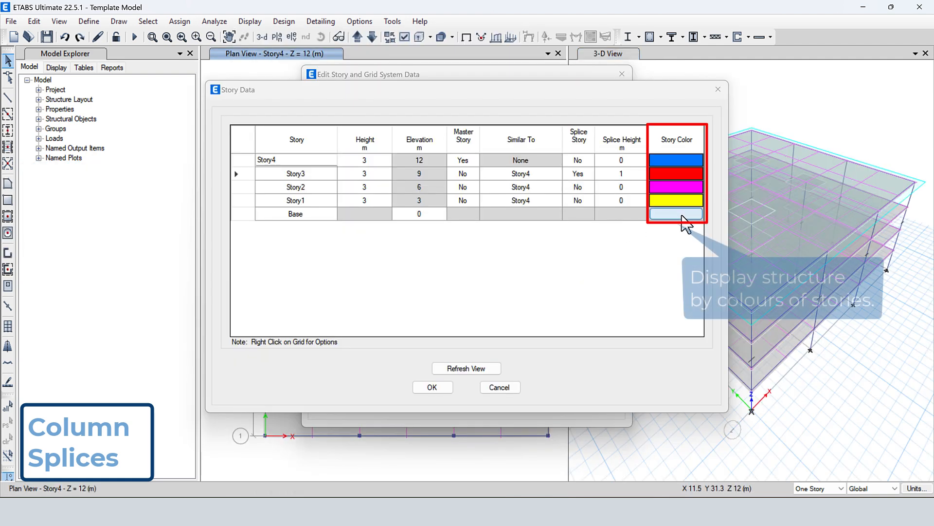
Step: Set the story color of Story4 to green and Story3 to cyan, and apply the story data
left_click(670, 160)
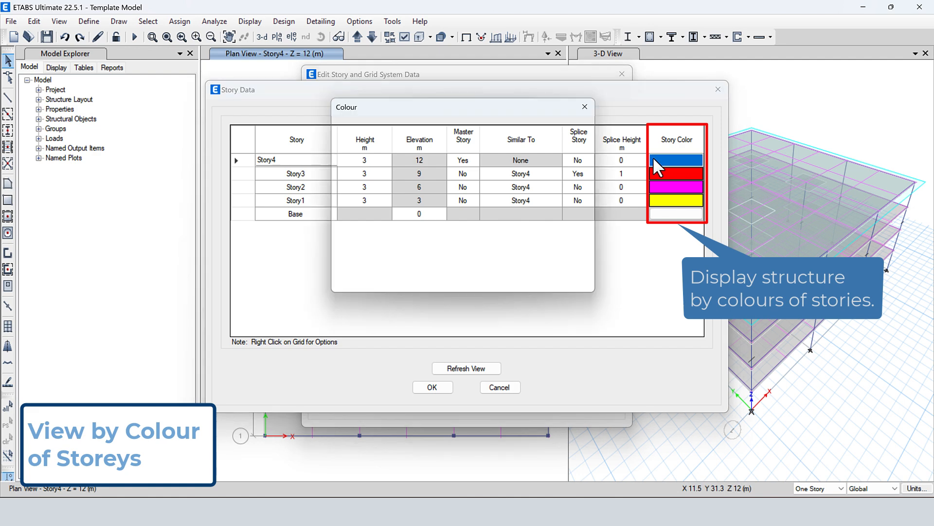
left_click(372, 150)
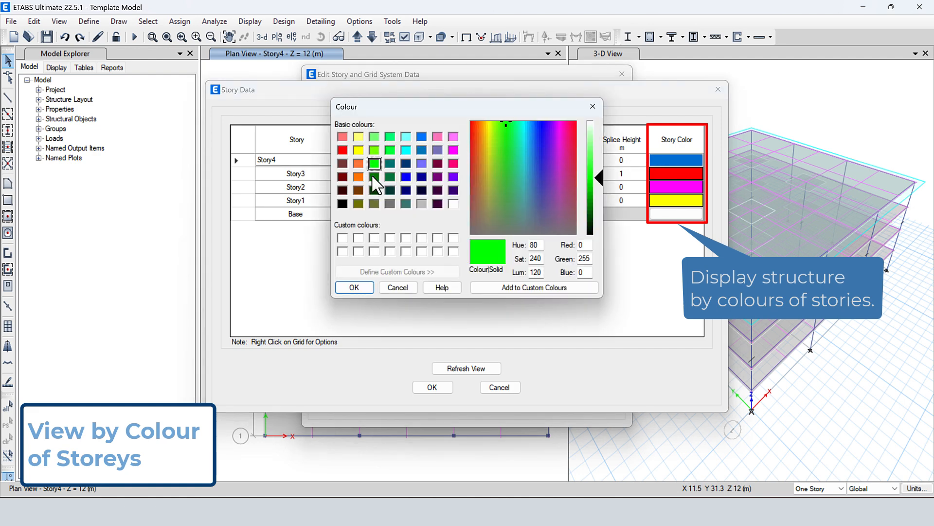
left_click(354, 287)
left_click(690, 171)
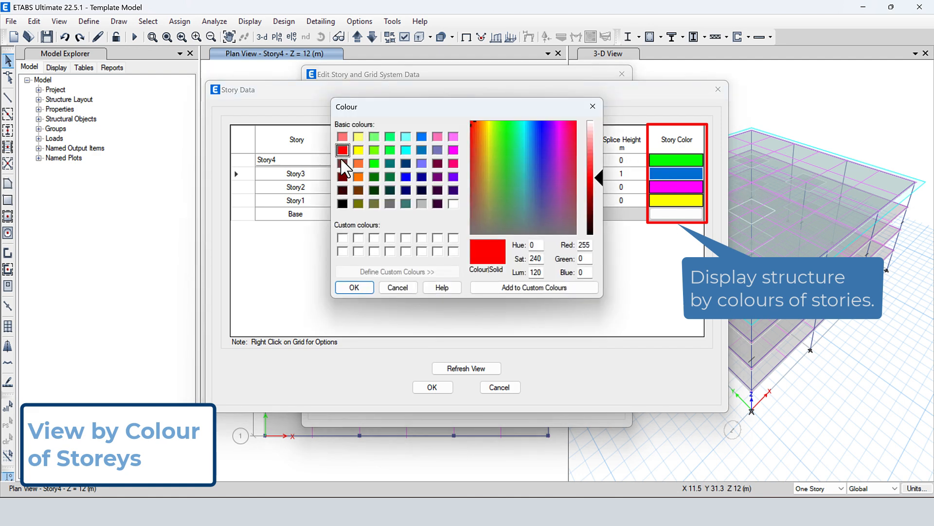
left_click(406, 150)
left_click(358, 287)
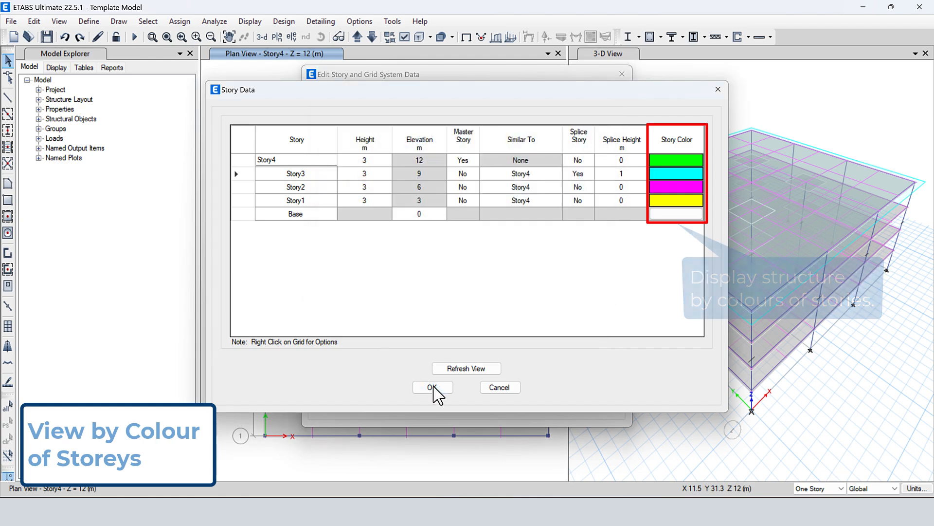
left_click(435, 389)
left_click(433, 402)
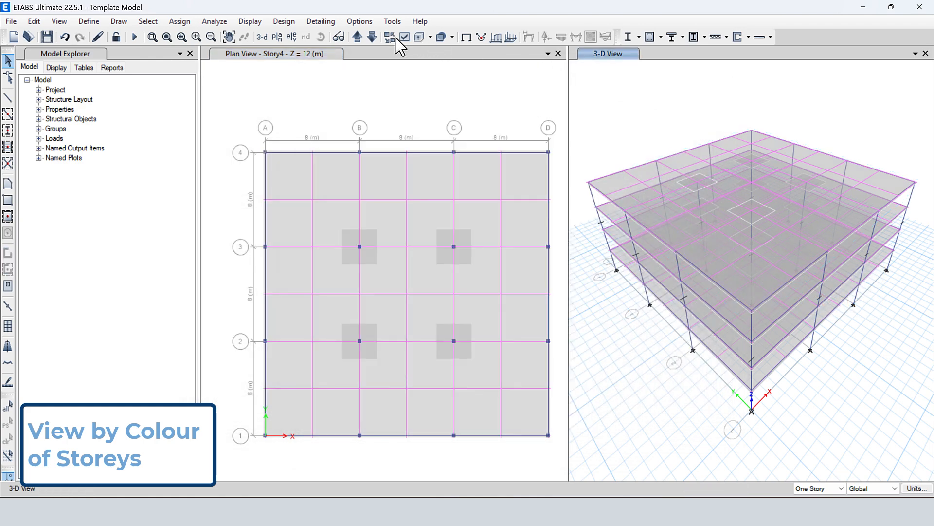
Step: Set the 3-D view's display options to view by colors of Stories
key("ctrl+w")
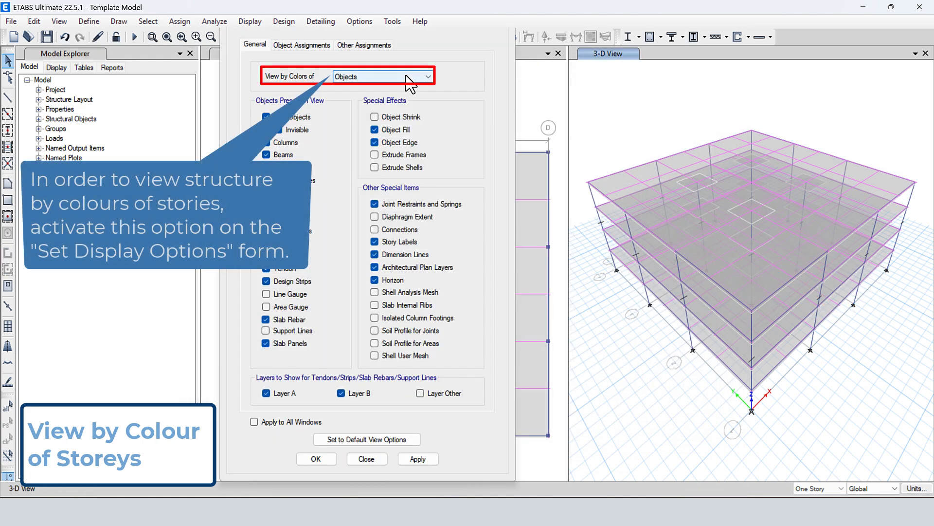
left_click(407, 77)
left_click(391, 143)
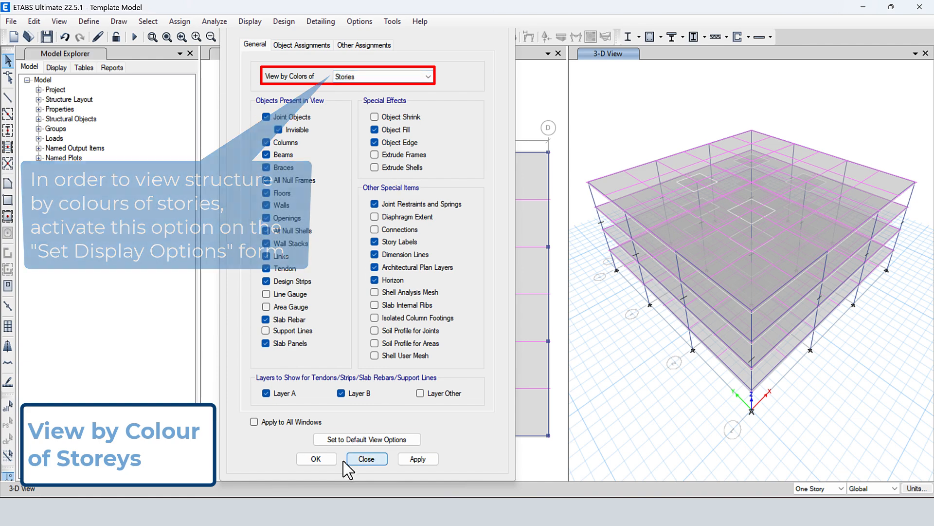
left_click(321, 458)
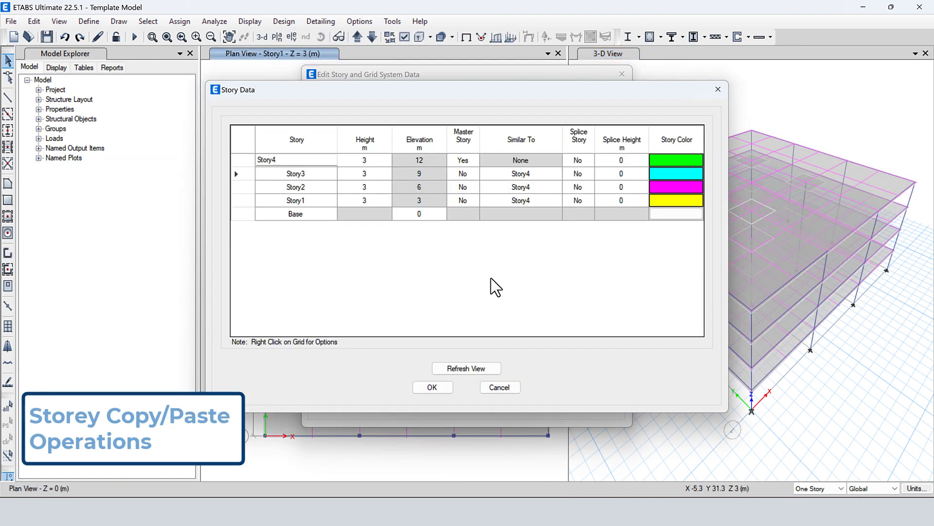
Step: Set the height of Story2 to 5 m in the story data and refresh the view
right_click(387, 244)
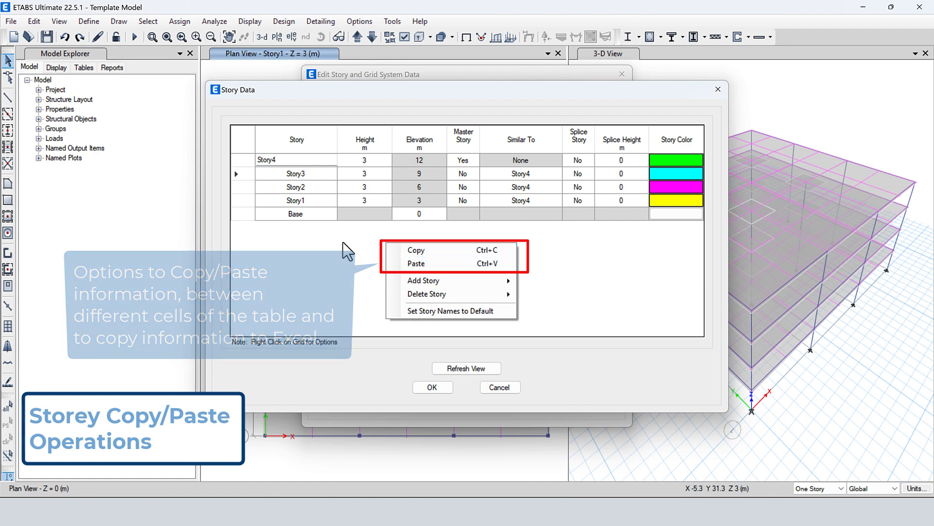
left_click(359, 202)
right_click(363, 184)
left_click(358, 188)
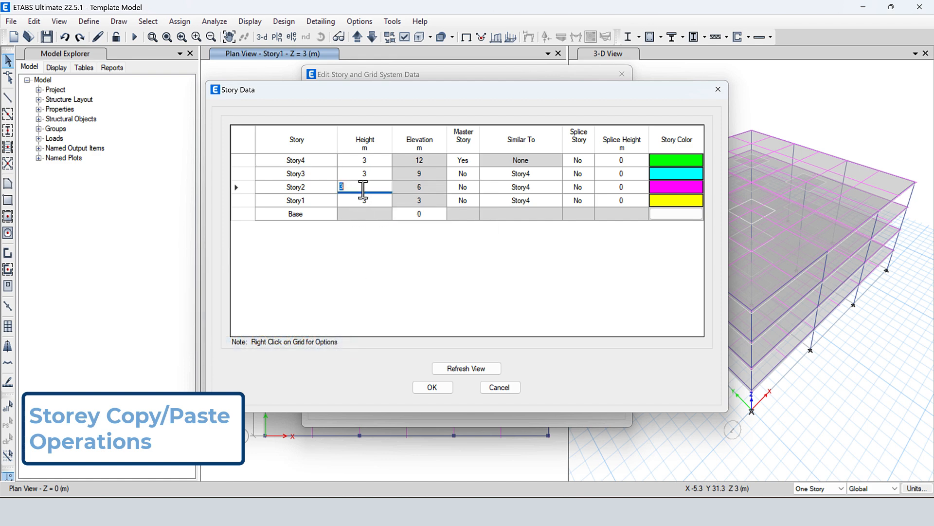
type("5")
left_click(466, 368)
Step: Copy the Story2 height value and paste it into the height cell of Story4
left_click(364, 189)
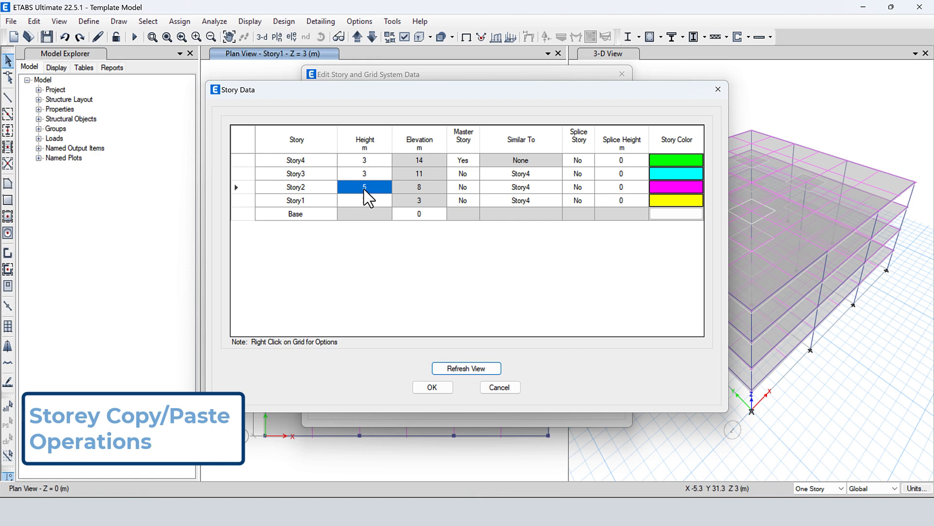
right_click(365, 189)
left_click(402, 197)
left_click(380, 161)
right_click(381, 161)
left_click(409, 182)
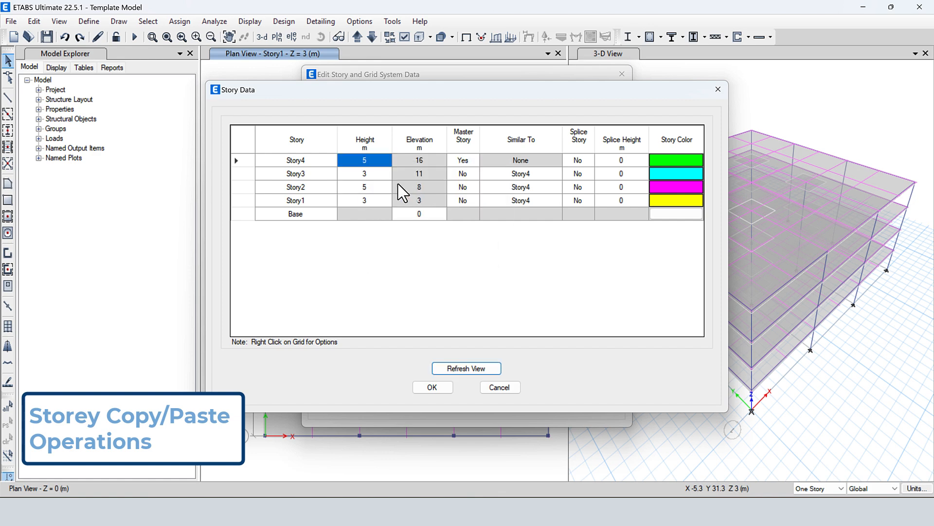
Step: Copy the whole story data table and paste it into the blank Excel worksheet at cell H11
left_click_drag(414, 214, 462, 223)
right_click(440, 192)
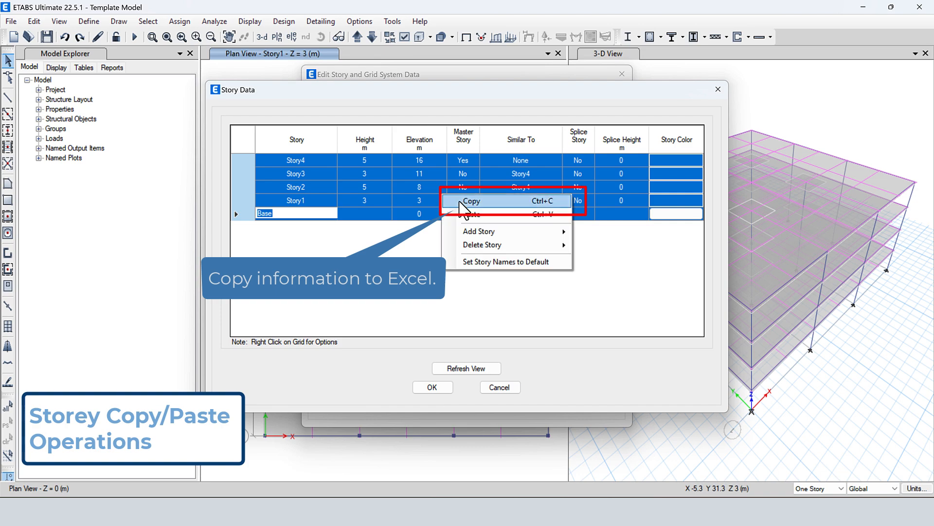
left_click(459, 199)
left_click(529, 511)
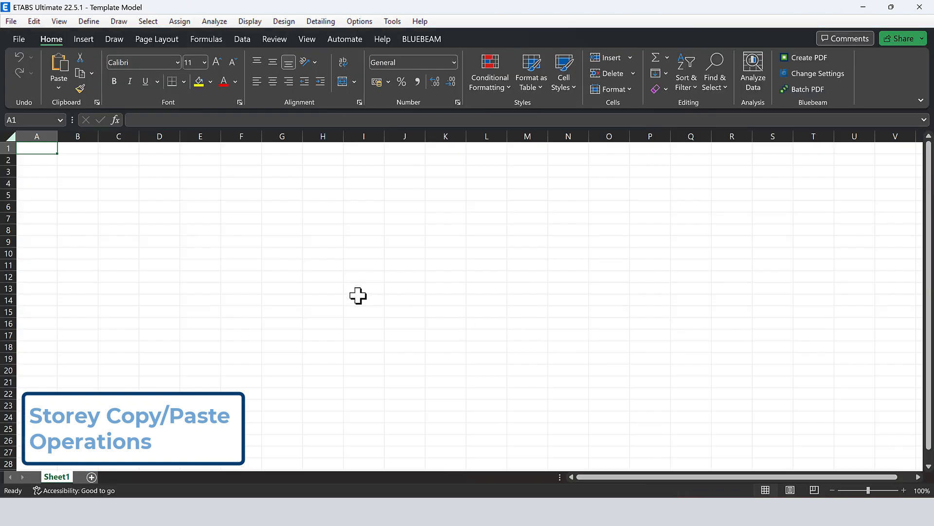
left_click(336, 263)
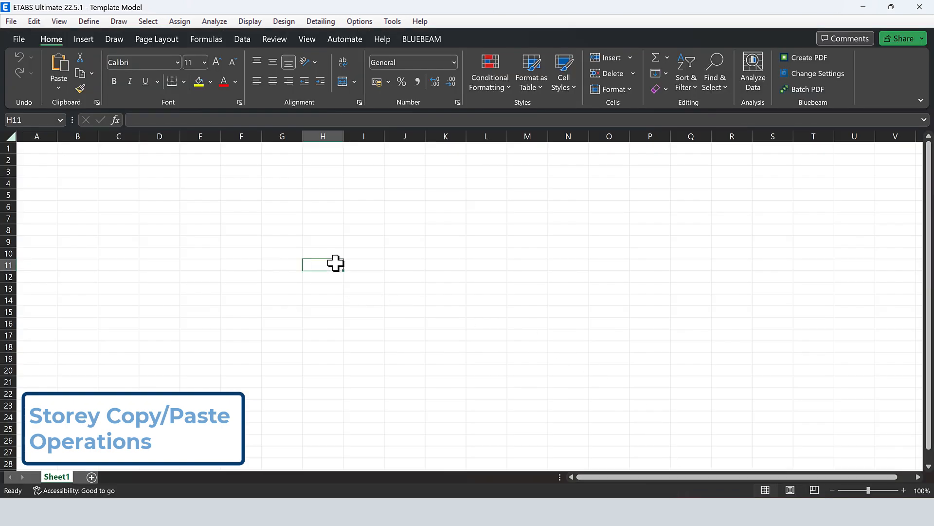
right_click(336, 263)
left_click(366, 208)
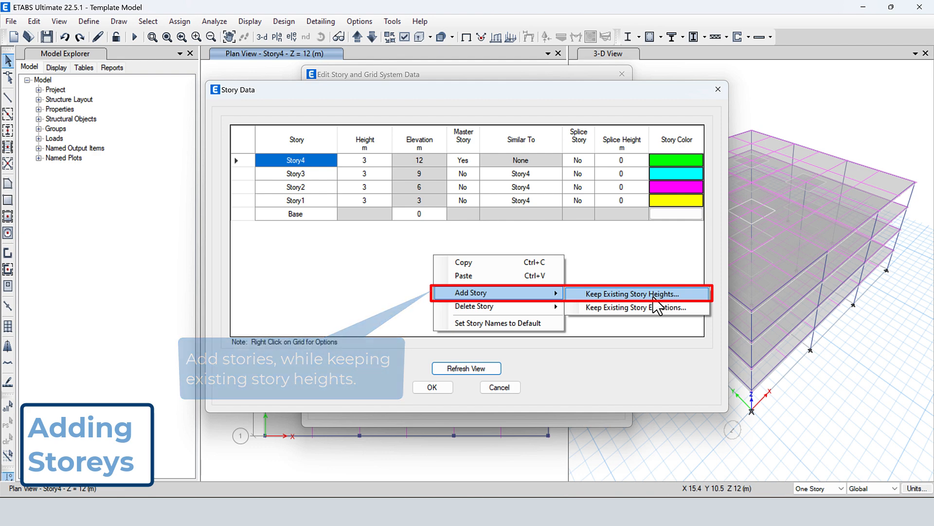
Step: In ETABS, start adding 2 stories with Keep Existing Story Heights, inserted above Story4
left_click(653, 297)
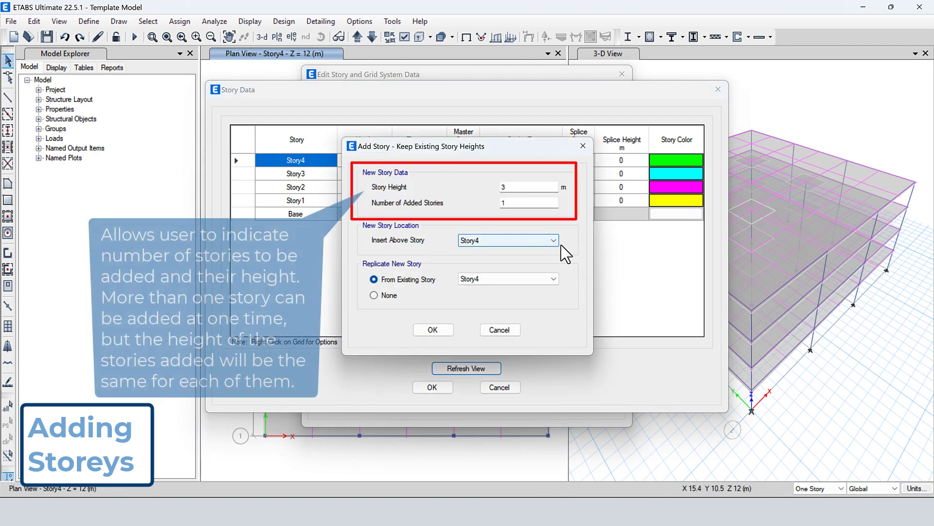
double_click(529, 202)
type("2")
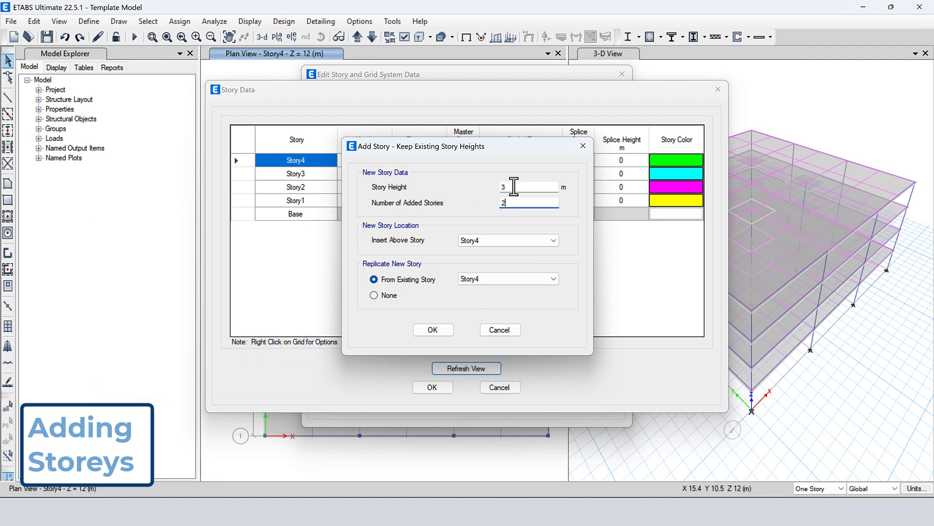
left_click_drag(458, 156, 576, 136)
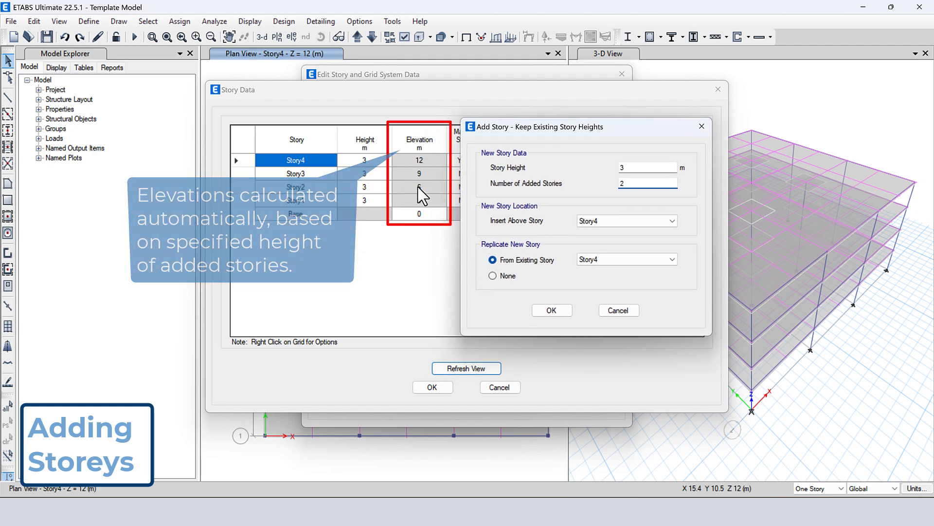
left_click(602, 220)
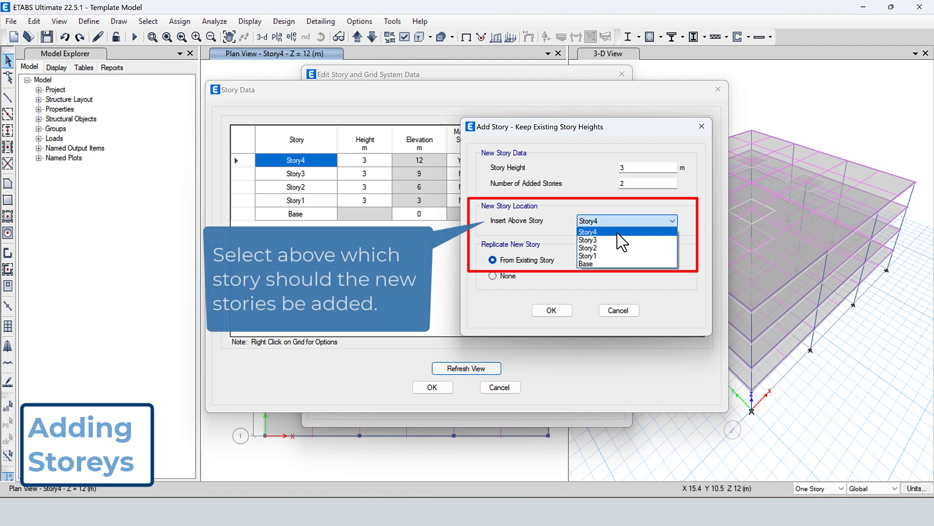
left_click(617, 233)
Step: Set the replication of the new stories to None and apply the story and grid data
left_click(603, 260)
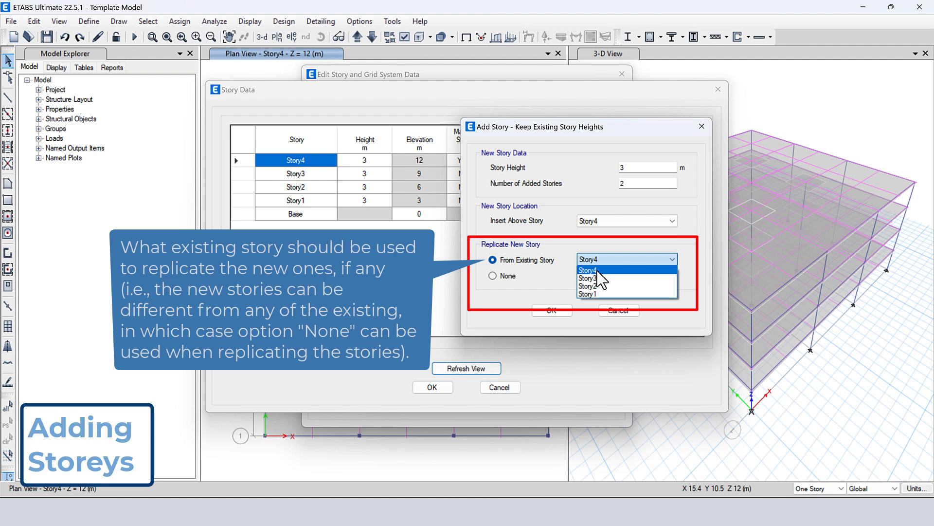
left_click(597, 270)
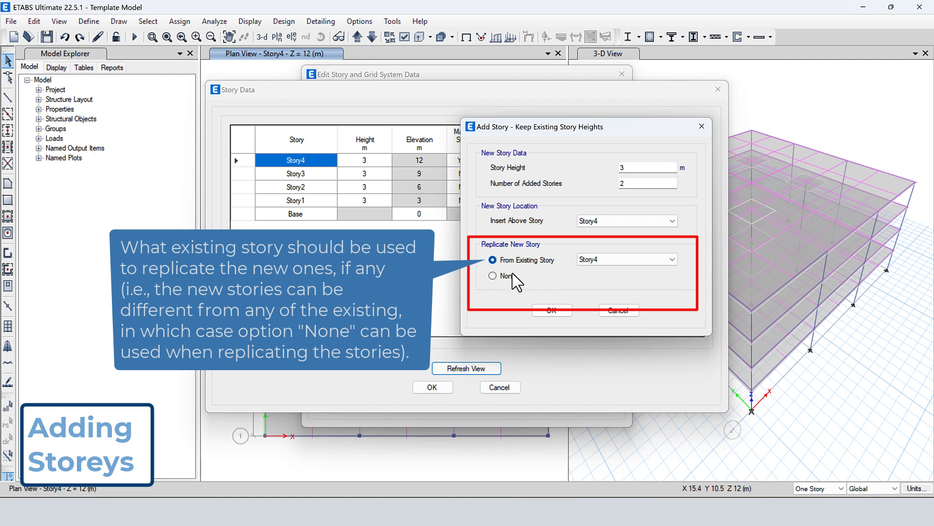
left_click(508, 277)
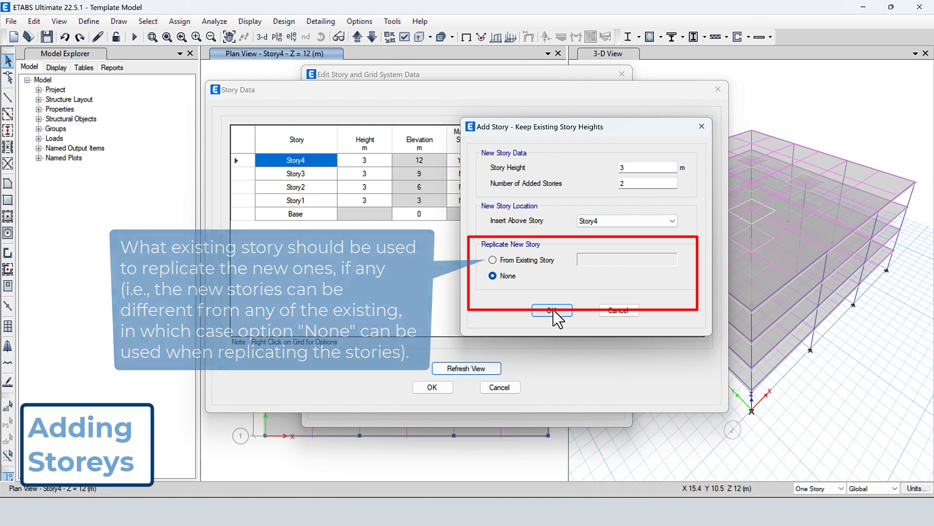
left_click(552, 310)
left_click(426, 387)
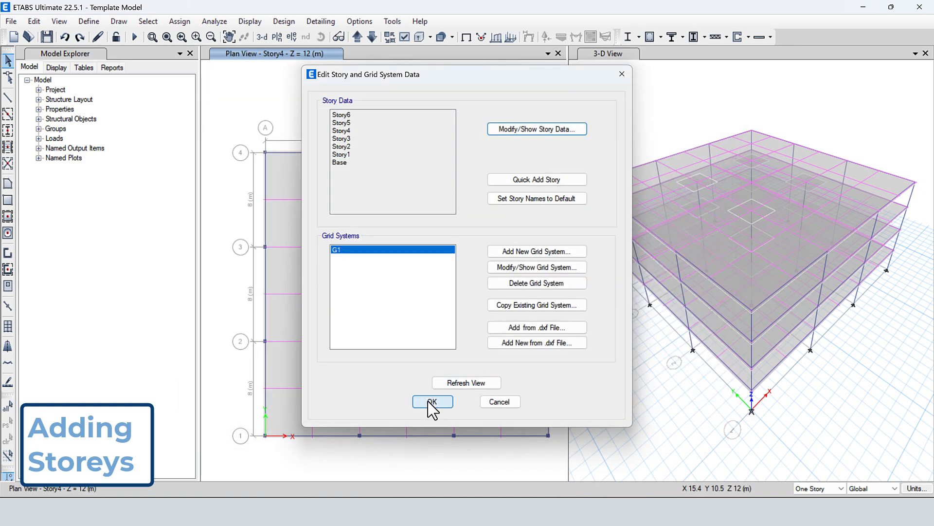
left_click(430, 404)
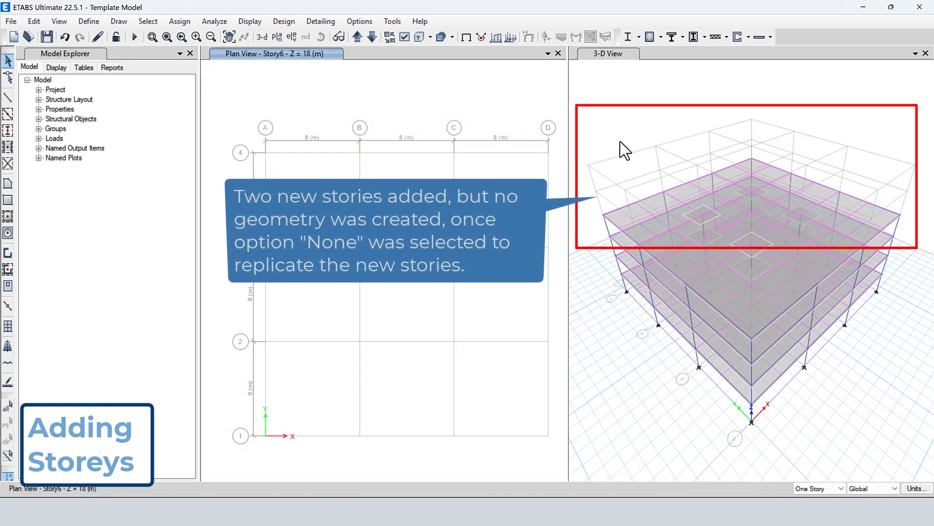
left_click(622, 150)
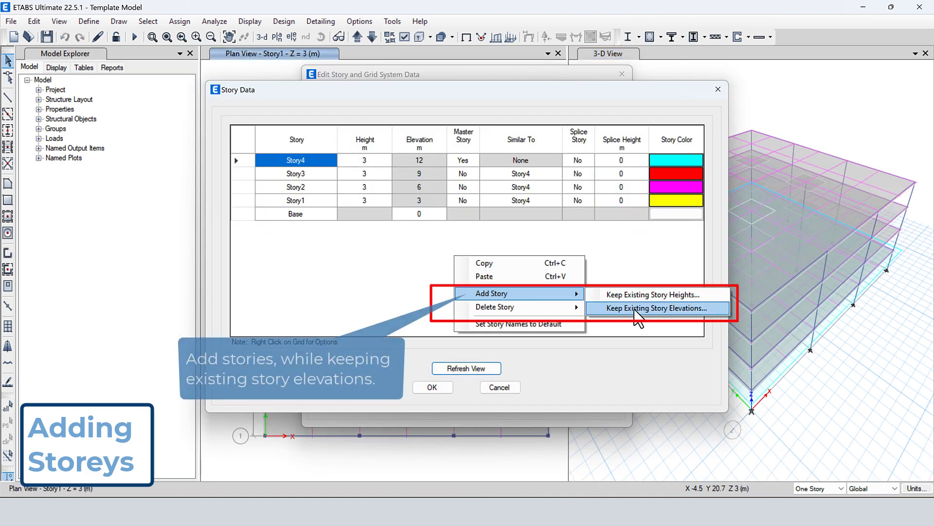
Step: Add a story at an elevation of 10 m with Keep Existing Story Elevations
left_click(713, 309)
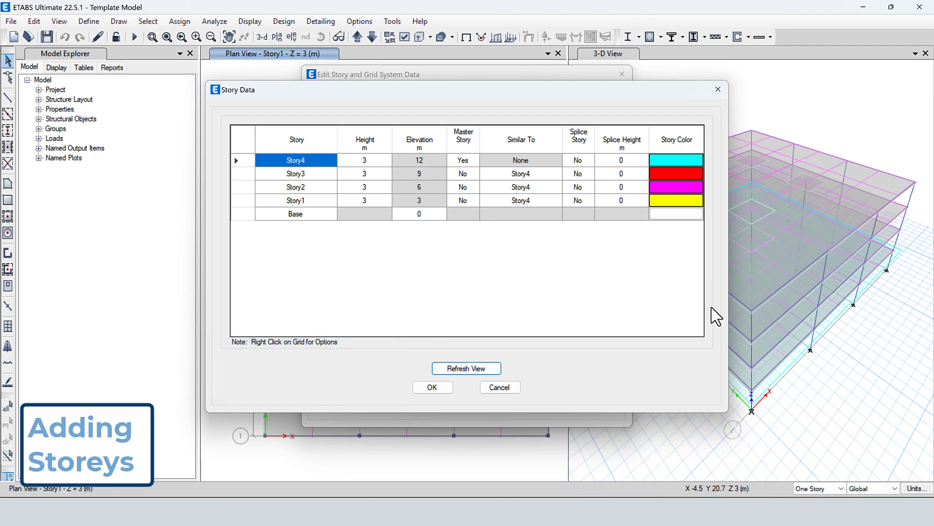
left_click_drag(456, 148, 457, 243)
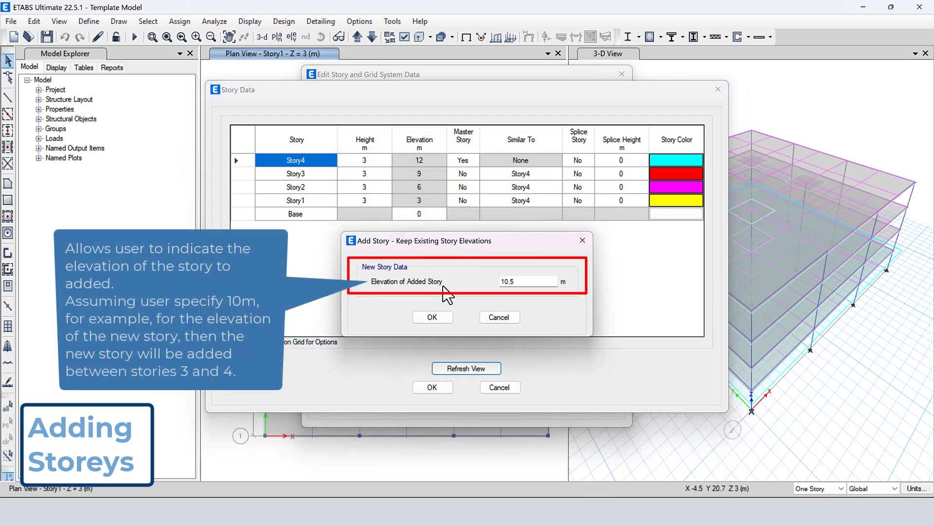
left_click_drag(523, 281, 495, 282)
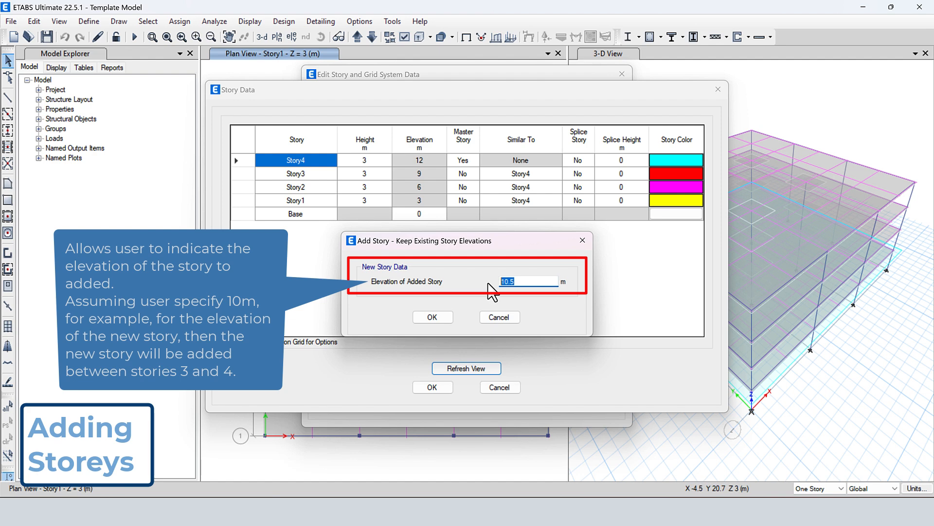
type("10")
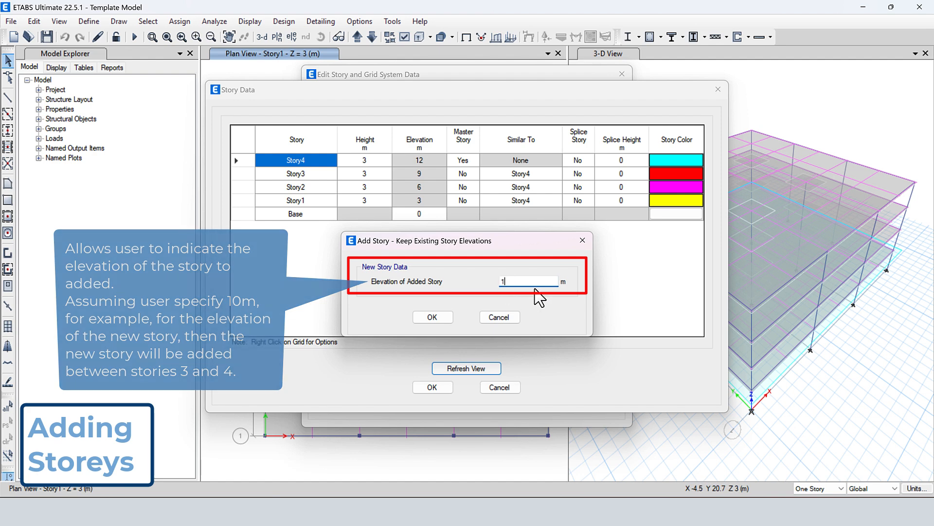
left_click(431, 318)
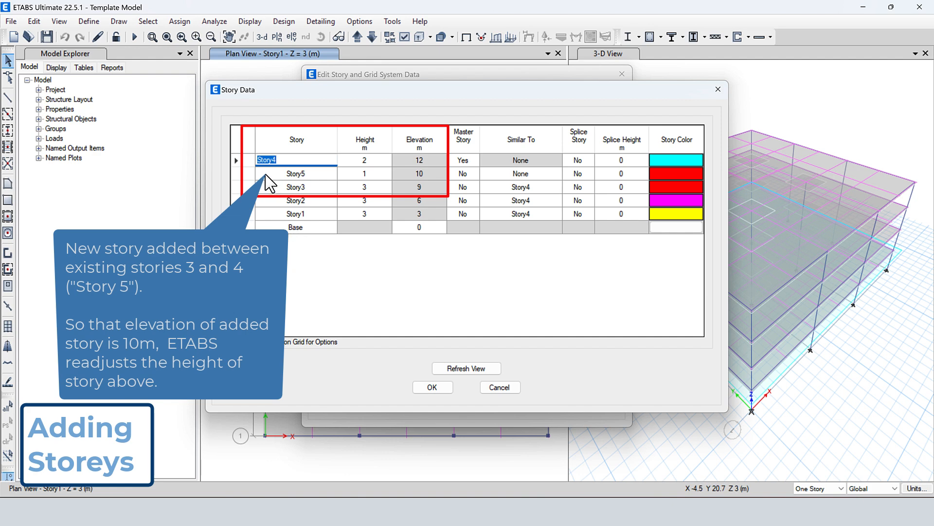
Step: Check the heights of the story added at 10 m and of Story4, and apply the story and grid data
left_click(422, 176)
left_click(384, 177)
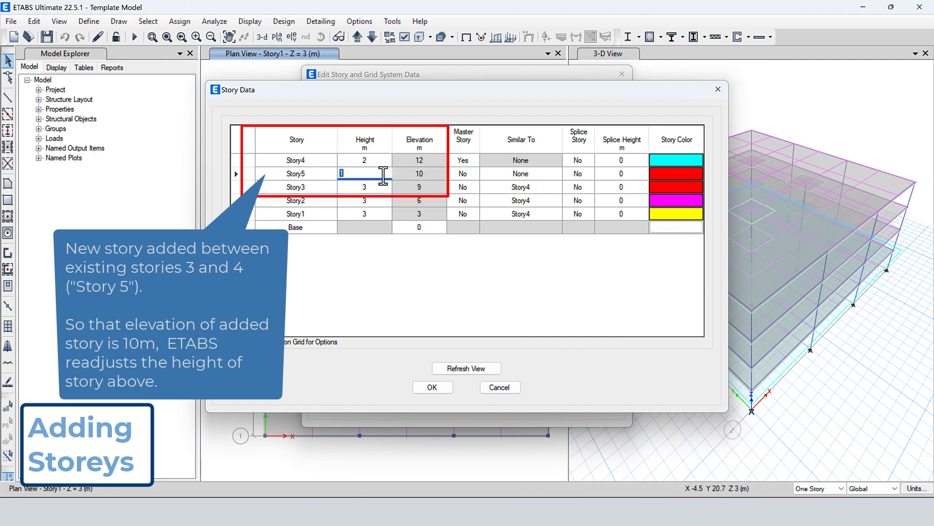
left_click(383, 163)
type("3")
left_click(379, 174)
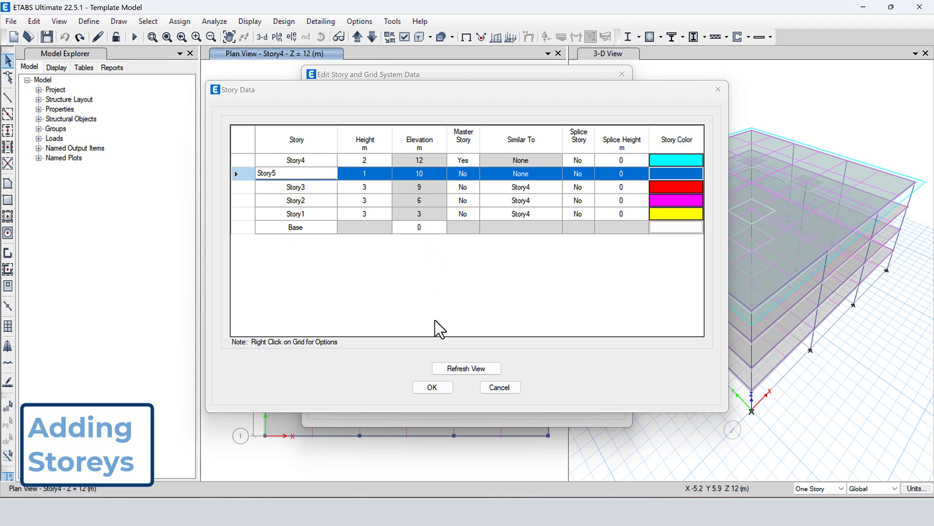
left_click(433, 388)
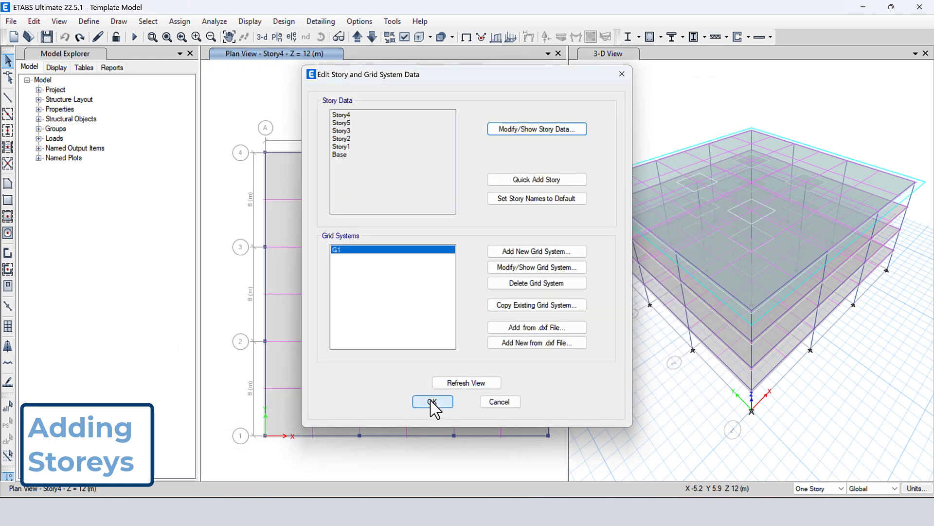
left_click(434, 403)
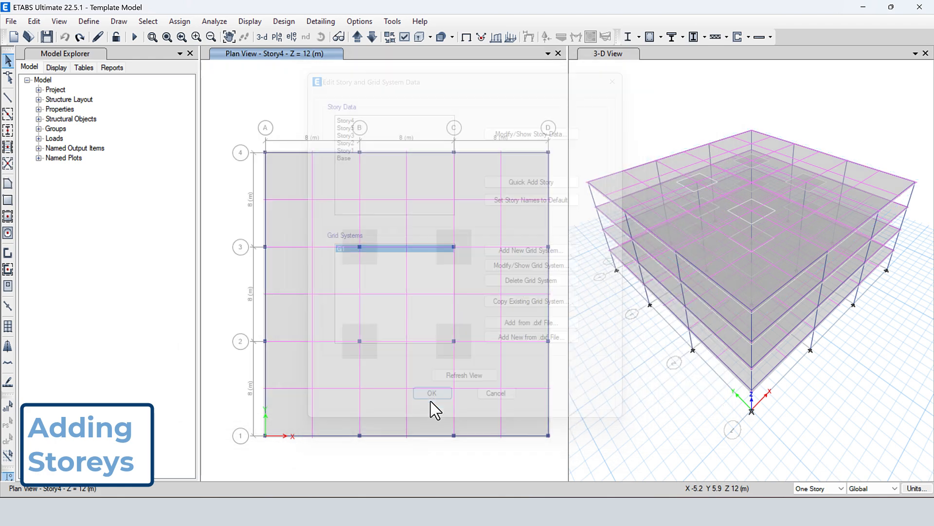
Step: Show the default plan view of Story5
left_click(276, 36)
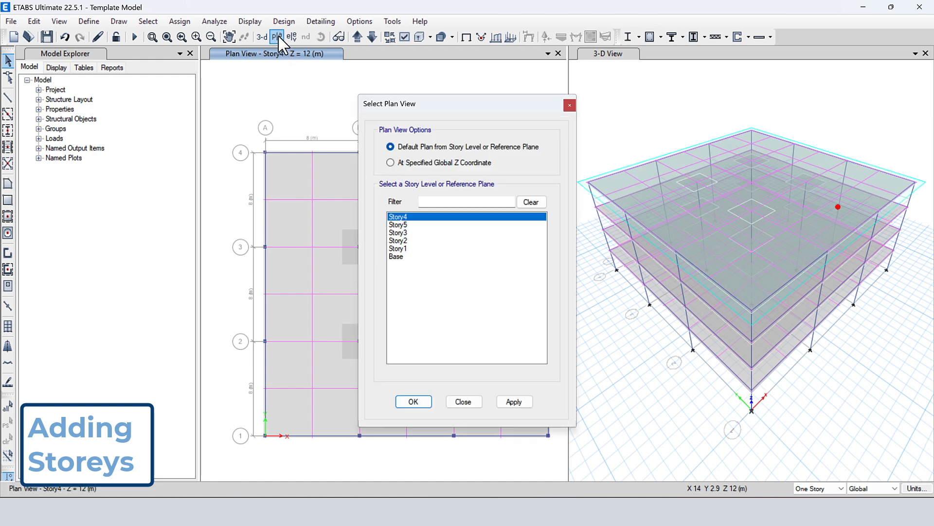
left_click(402, 225)
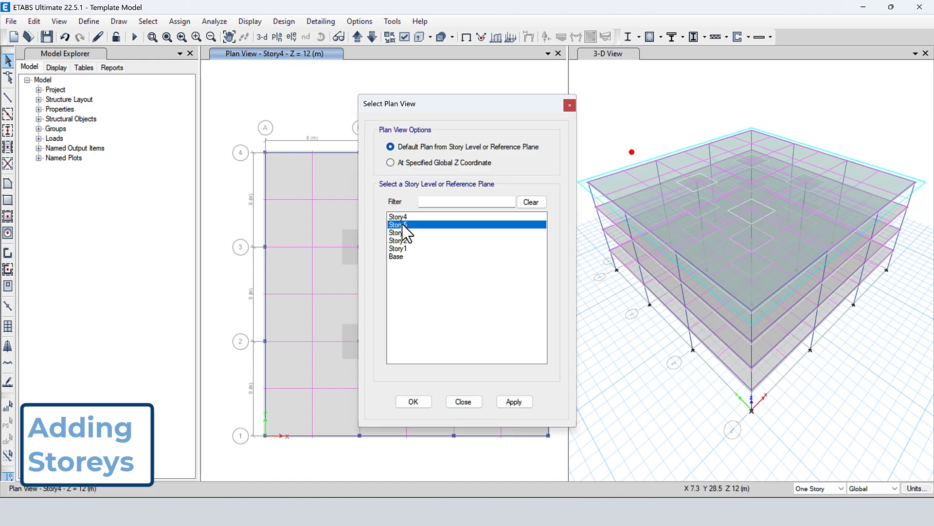
left_click(414, 404)
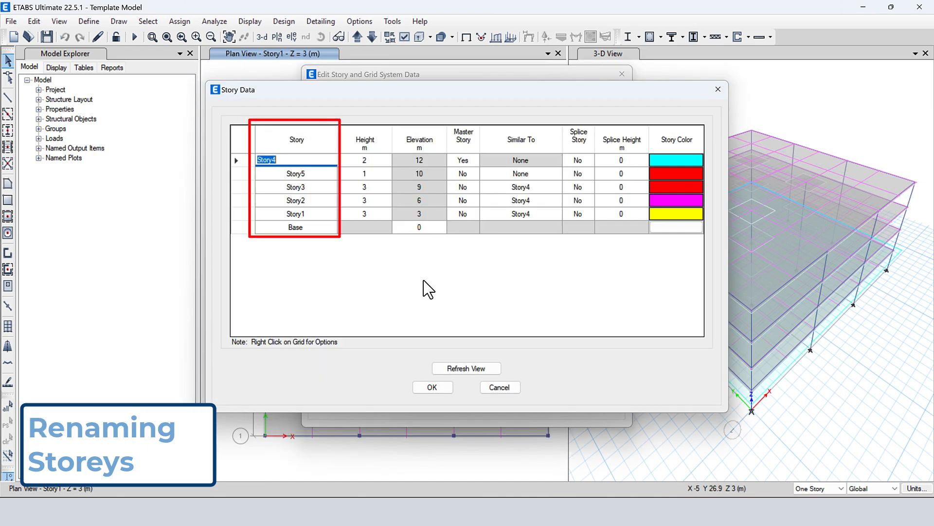
Step: Reset all story names to default, both in the story data table and in the story and grid system settings
left_click(307, 215)
left_click(314, 201)
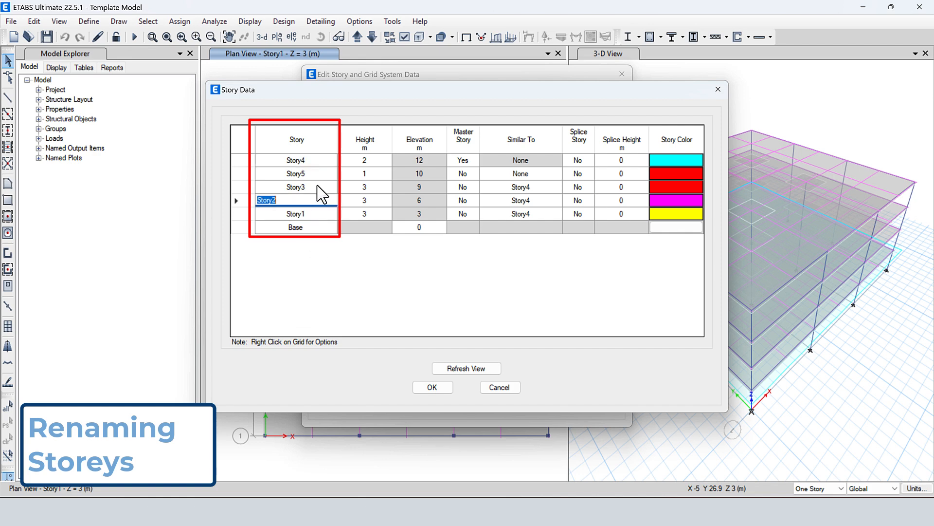
left_click(319, 173)
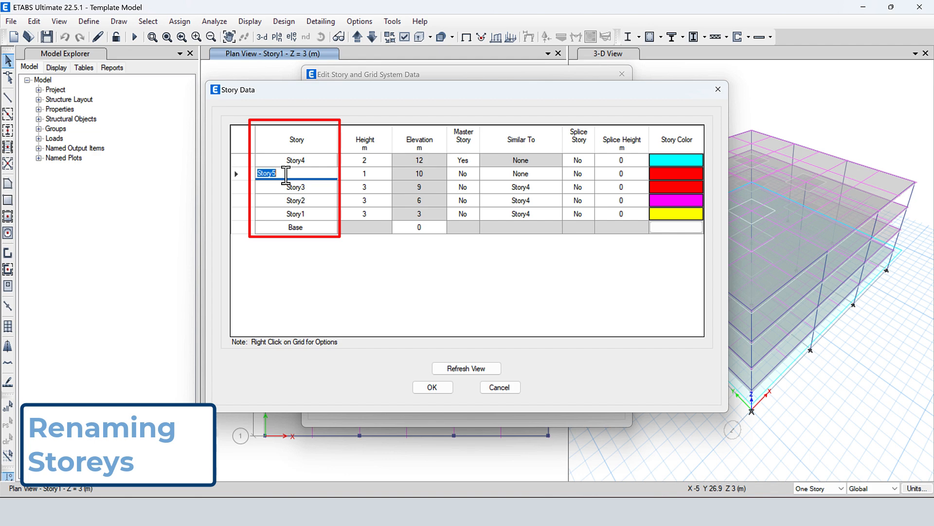
right_click(390, 267)
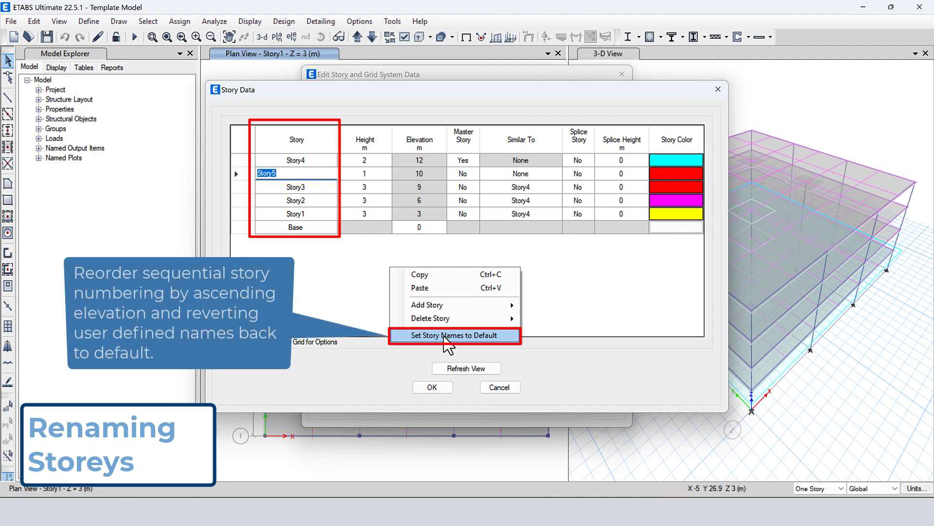
left_click(466, 335)
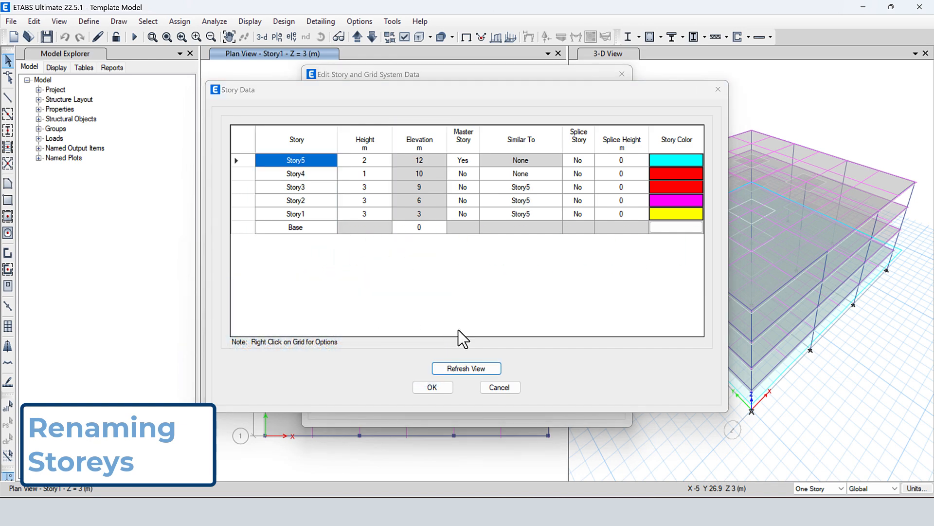
left_click(499, 387)
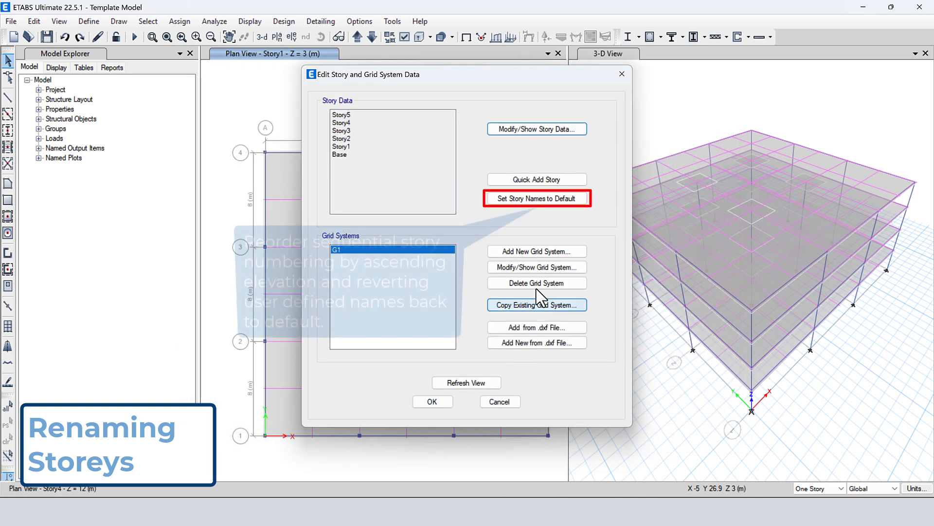
left_click(542, 198)
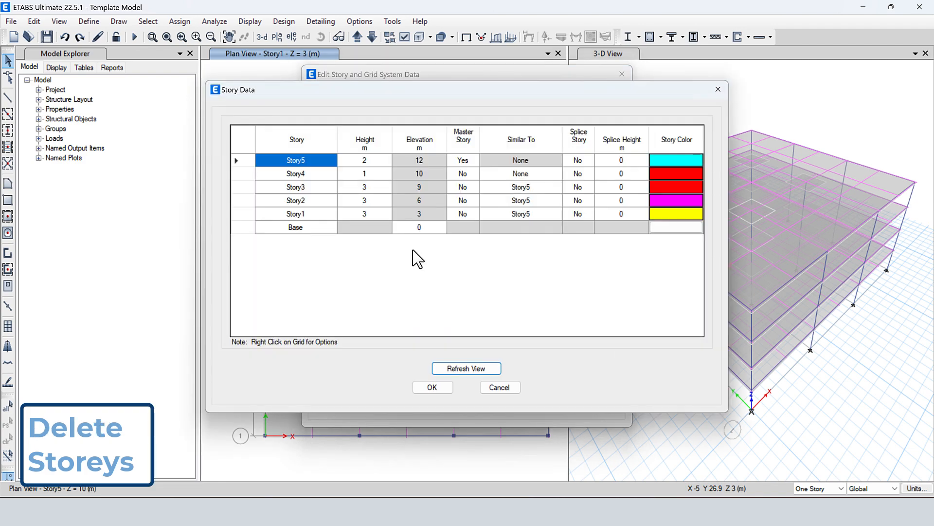
Step: Delete Story5 with Delete Existing Structure at Story and apply the story and grid data
right_click(431, 261)
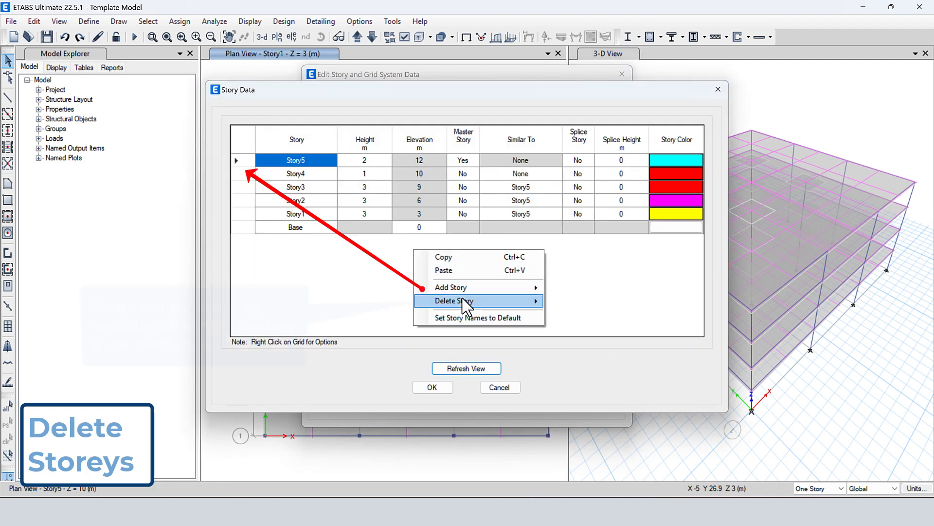
mouse_move(465, 302)
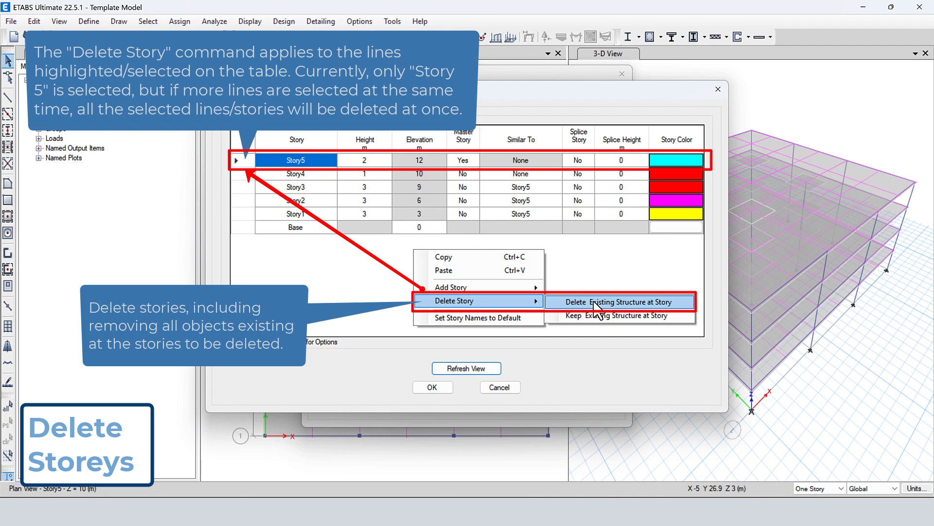
left_click(594, 303)
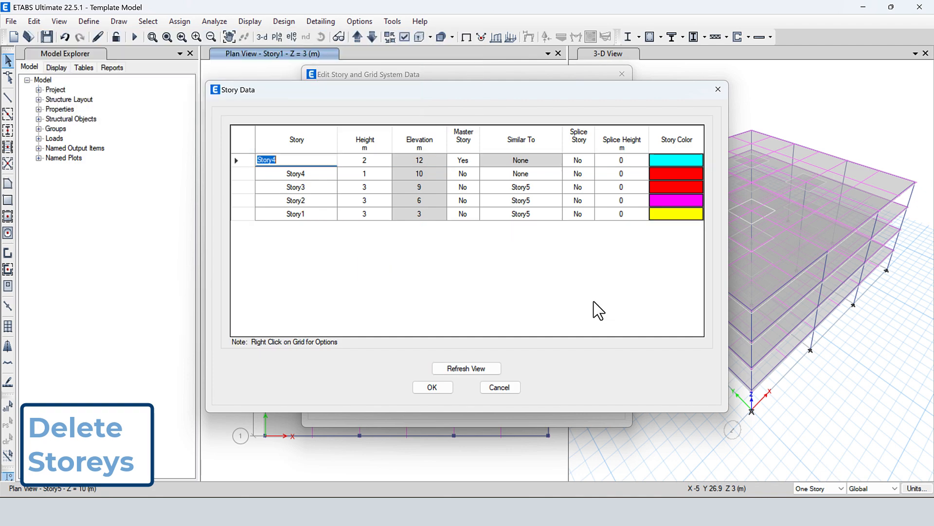
left_click(432, 388)
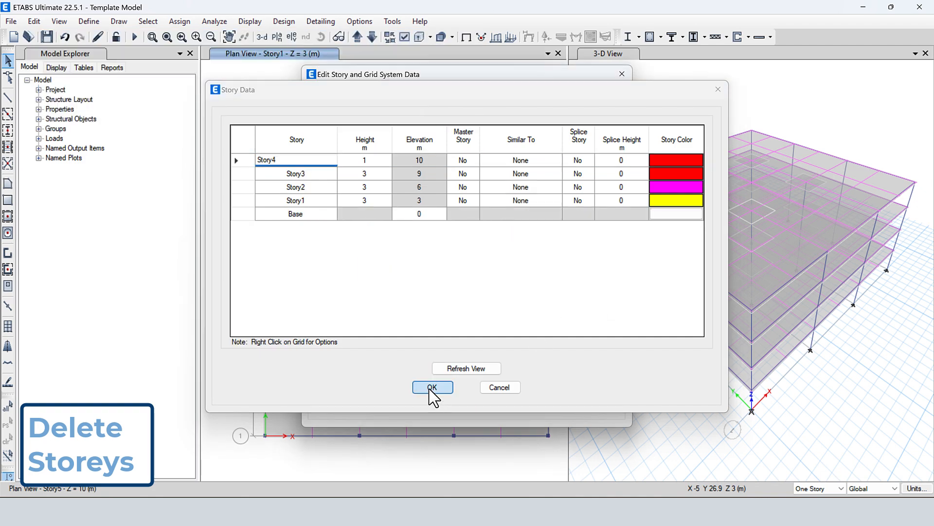
left_click(432, 401)
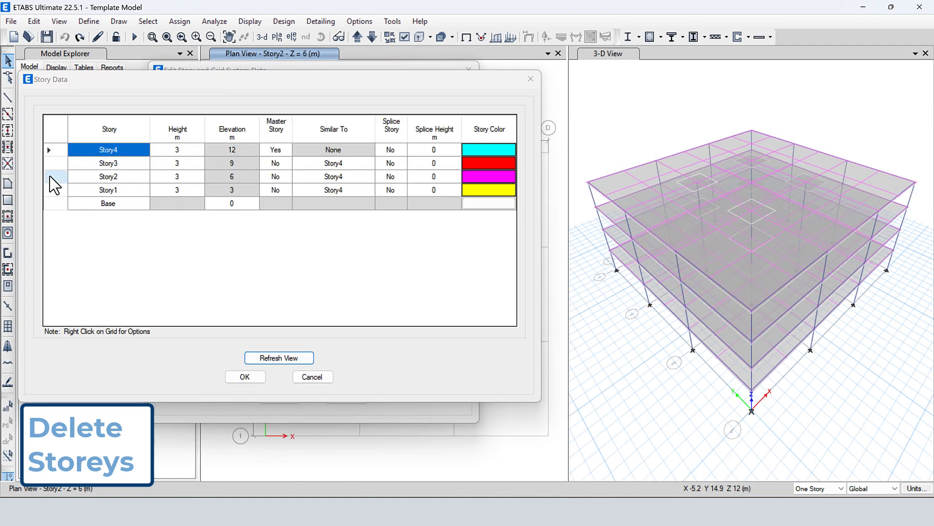
Step: Delete Story4 together with its existing structure and refresh the model view from the story data
right_click(54, 185)
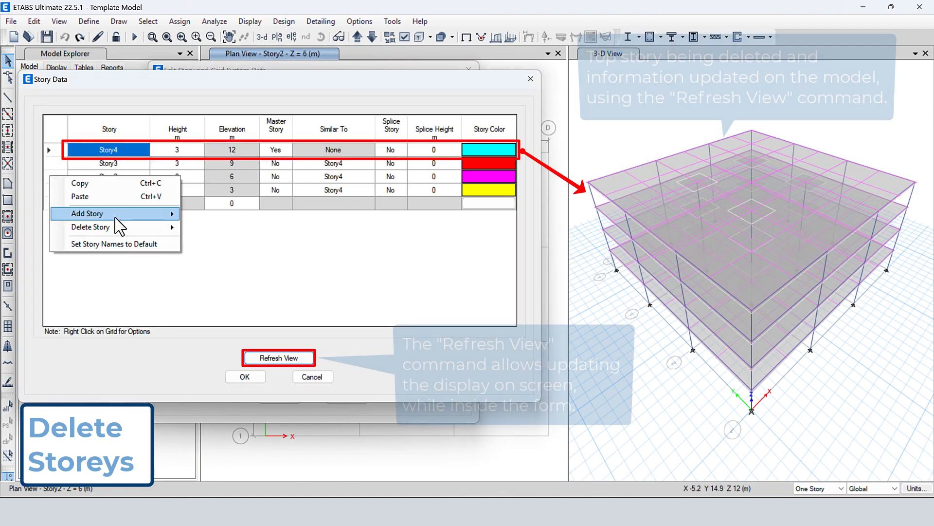
mouse_move(121, 227)
left_click(216, 229)
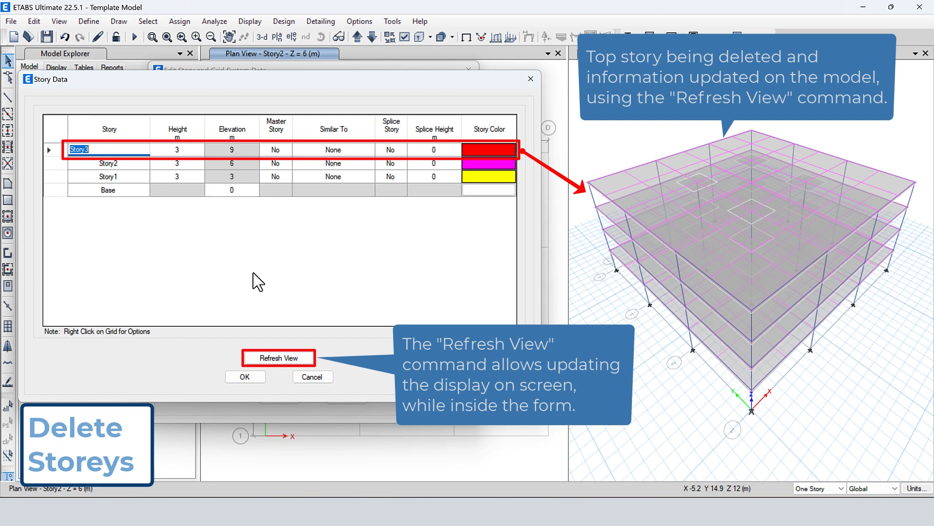
left_click(286, 358)
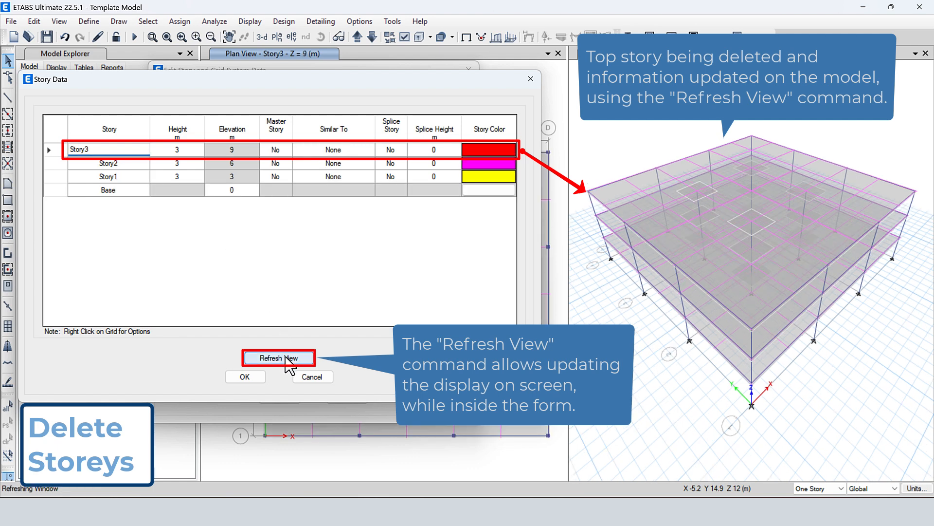
Step: Delete Story3 together with its existing structure and accept the story data
right_click(54, 179)
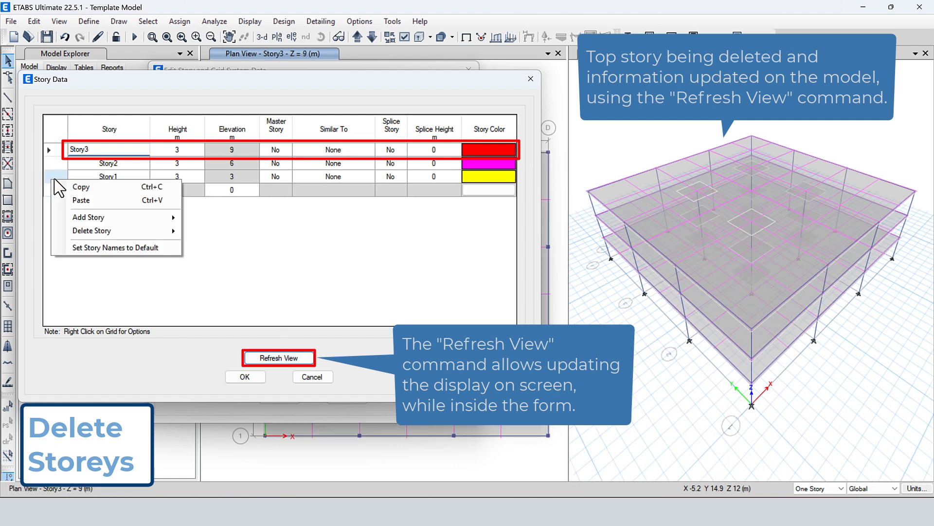
mouse_move(174, 235)
left_click(220, 233)
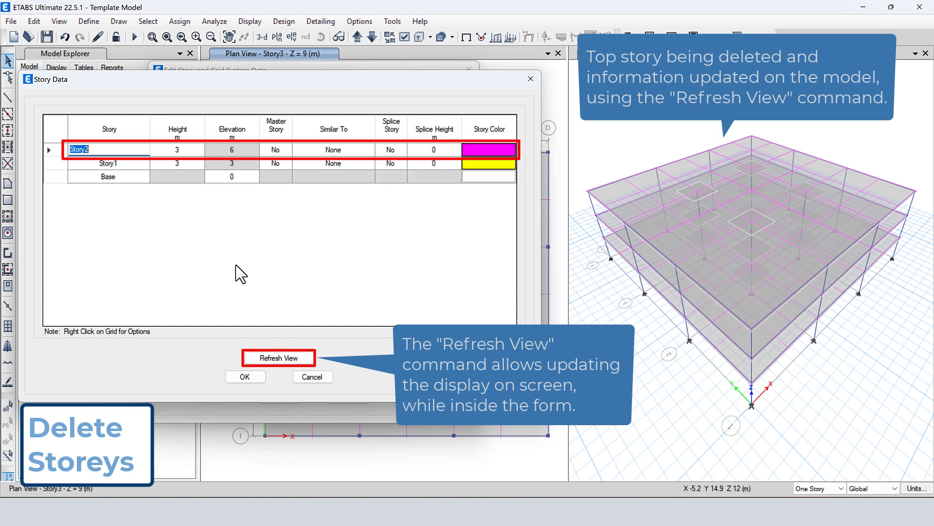
left_click(245, 378)
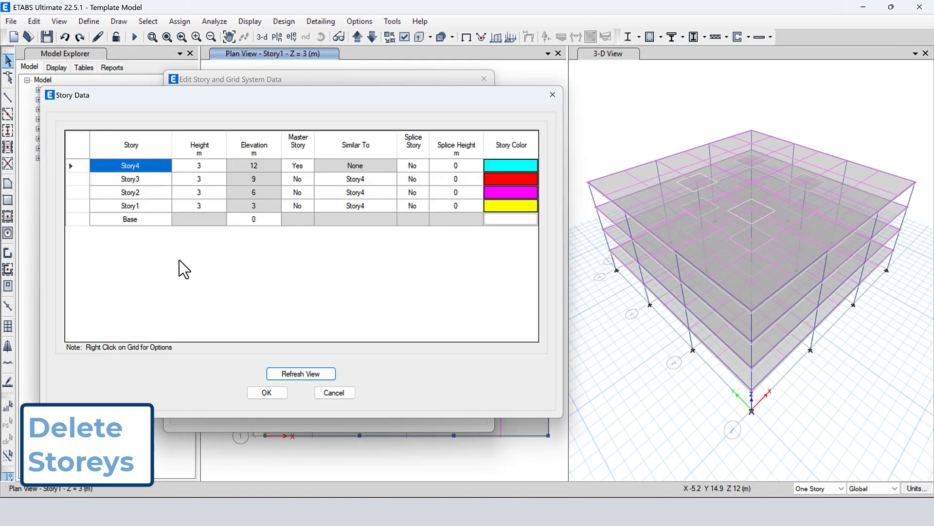
right_click(180, 265)
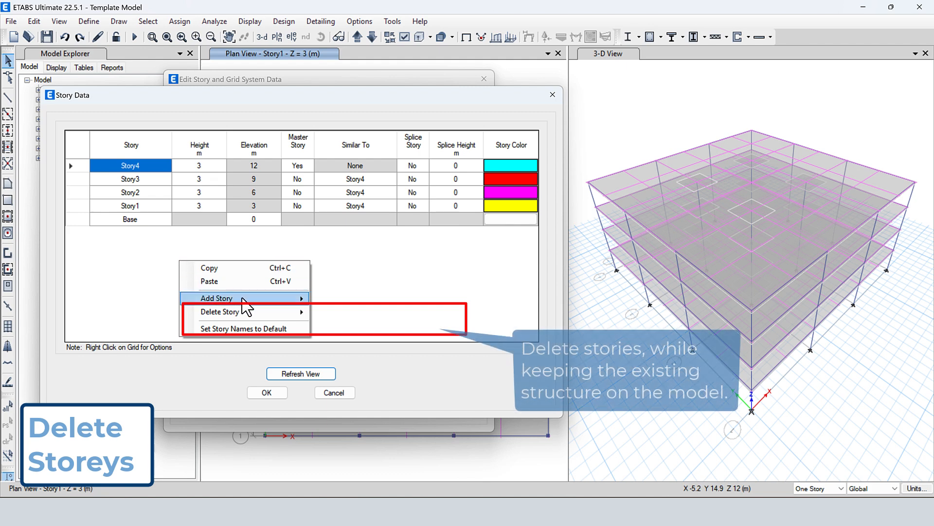
mouse_move(247, 313)
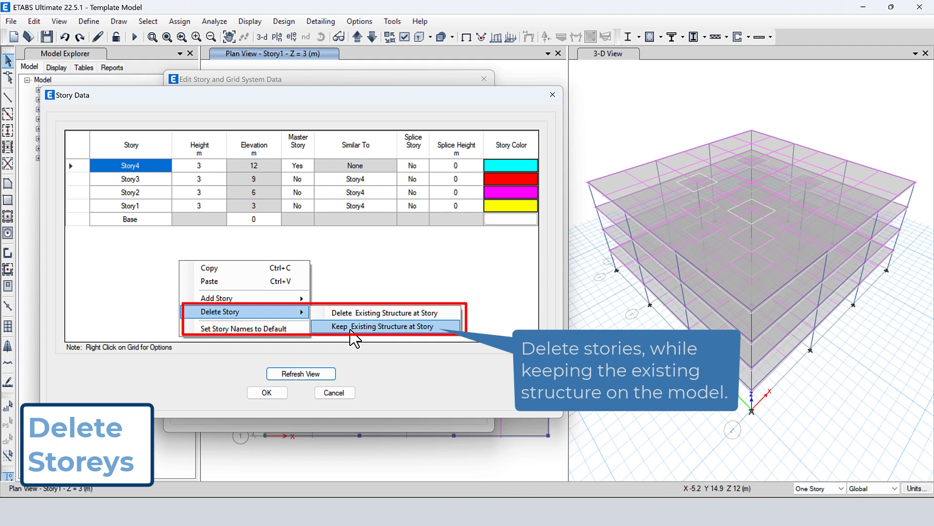
left_click(334, 263)
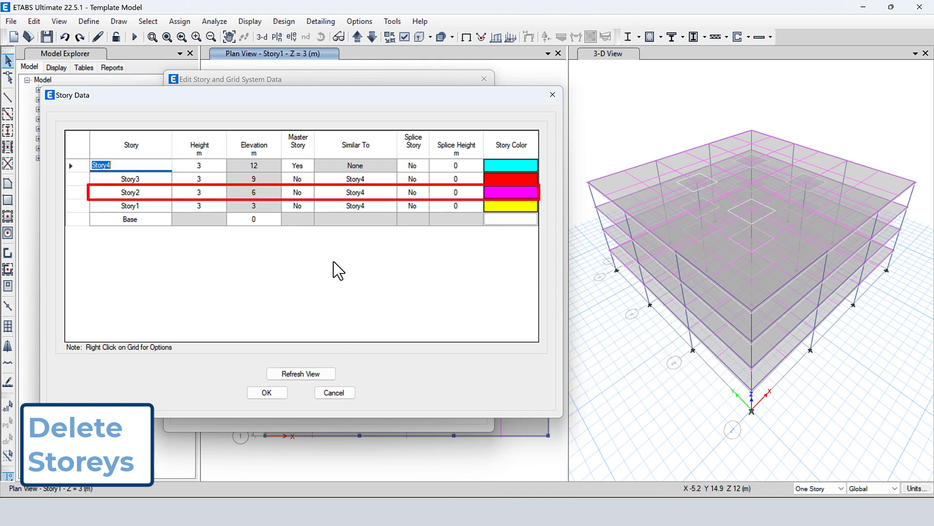
Step: Delete Story2 with Keep Existing Structure at Story and apply the story and grid data
left_click(72, 192)
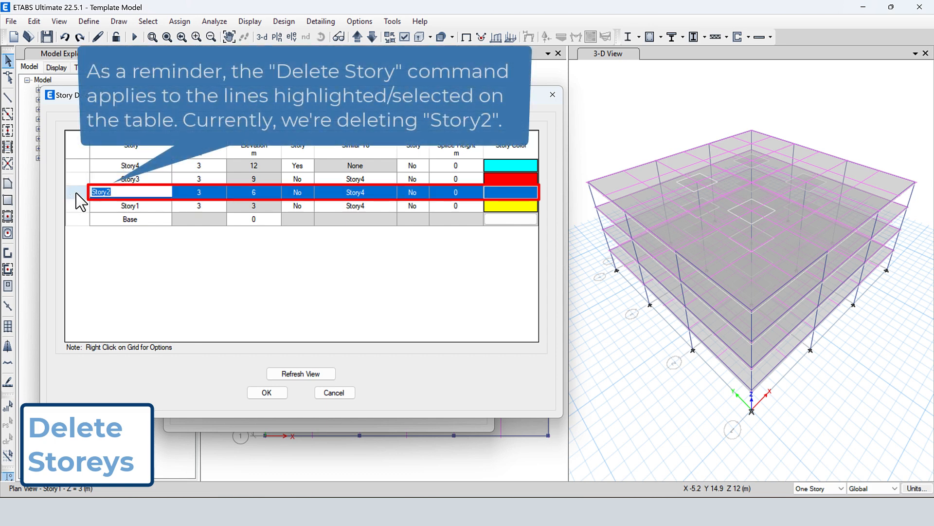
right_click(76, 193)
mouse_move(141, 244)
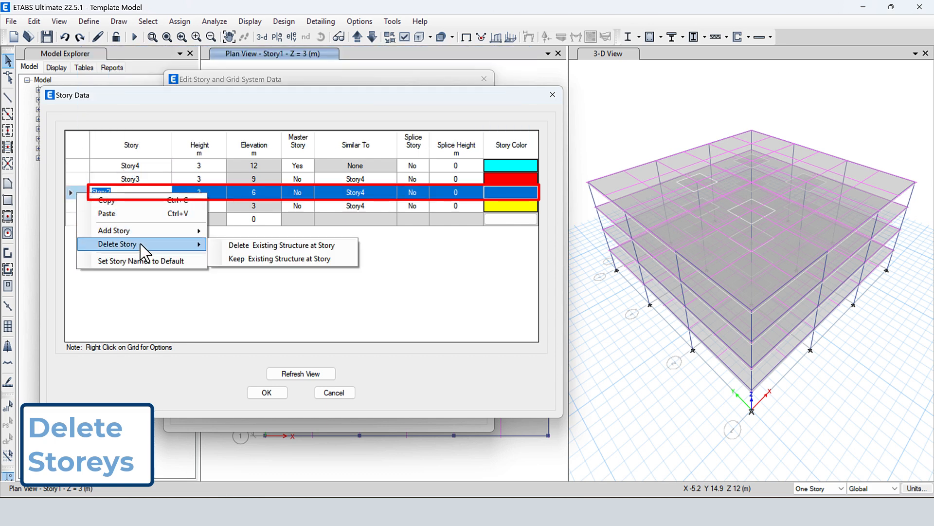
left_click(259, 260)
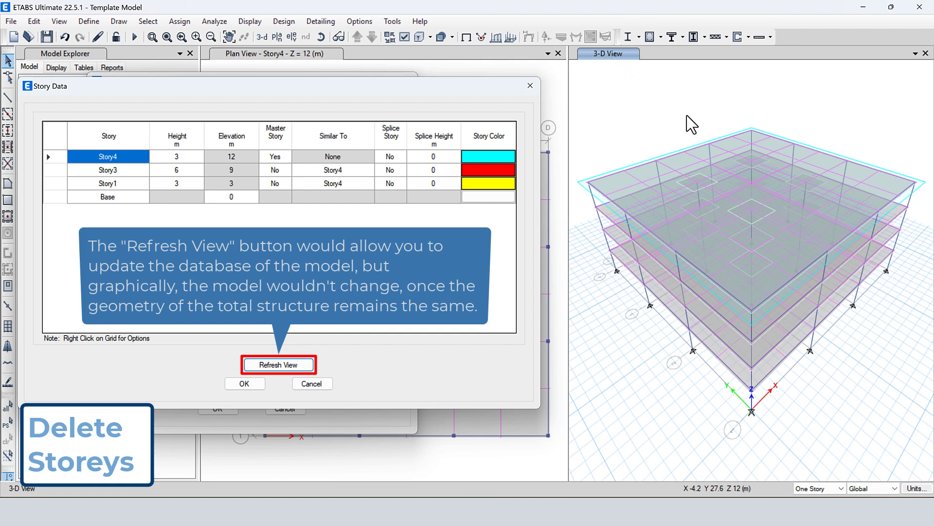
left_click(530, 86)
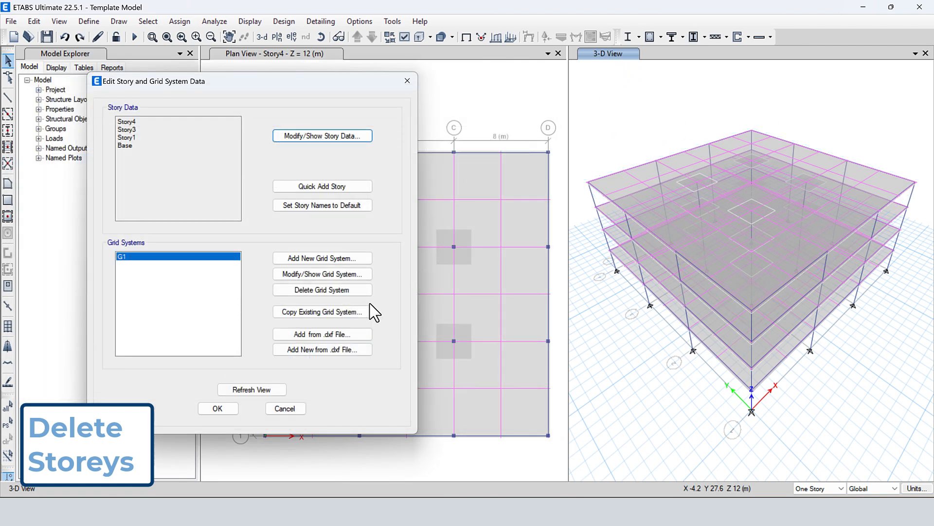
left_click(218, 408)
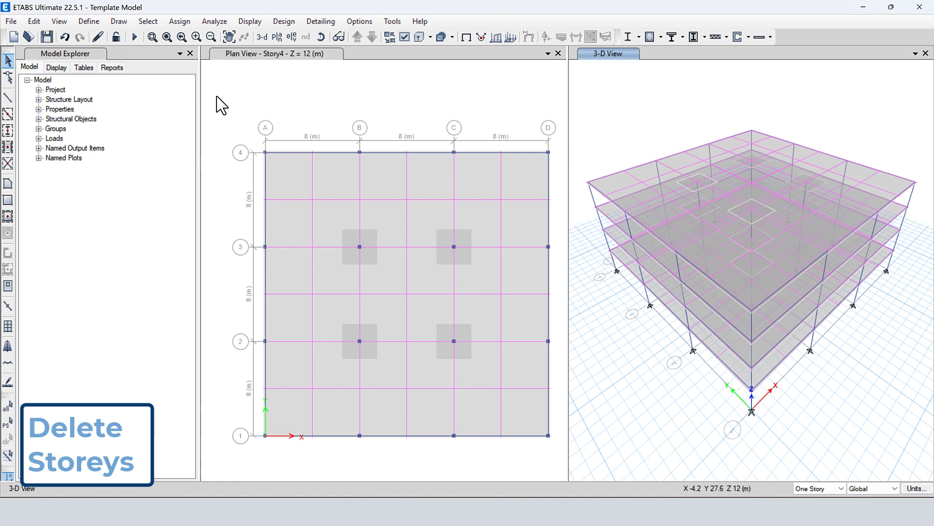
Step: Check which stories are available as plan views, comparing the Story3 and Story1 entries, and leave the current plan unchanged
left_click(278, 37)
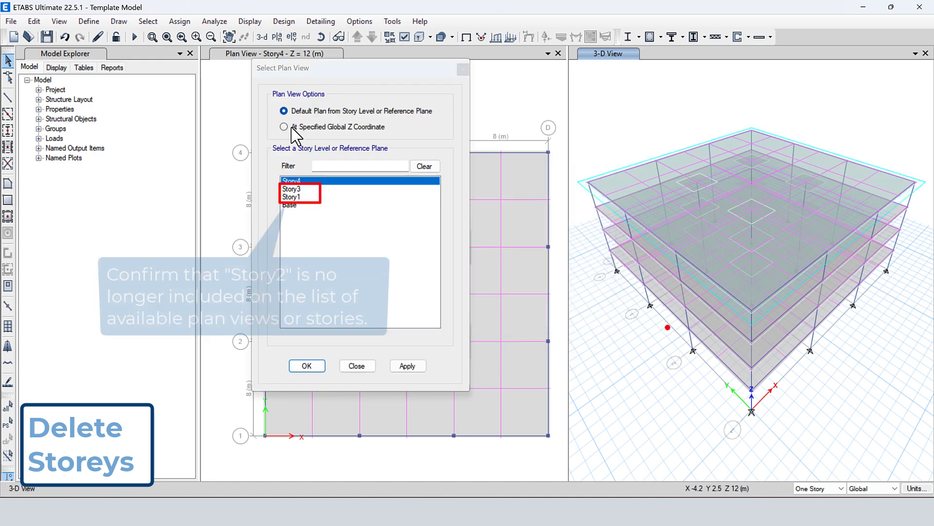
left_click(310, 197)
left_click(310, 191)
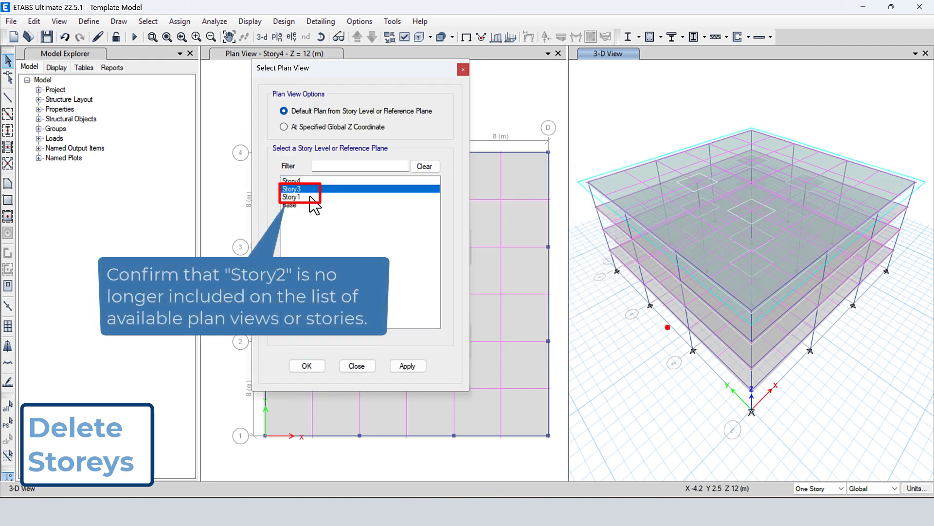
left_click(310, 195)
left_click(310, 192)
left_click(463, 69)
Step: Select all objects belonging to Story3 using selection by stories
left_click(148, 21)
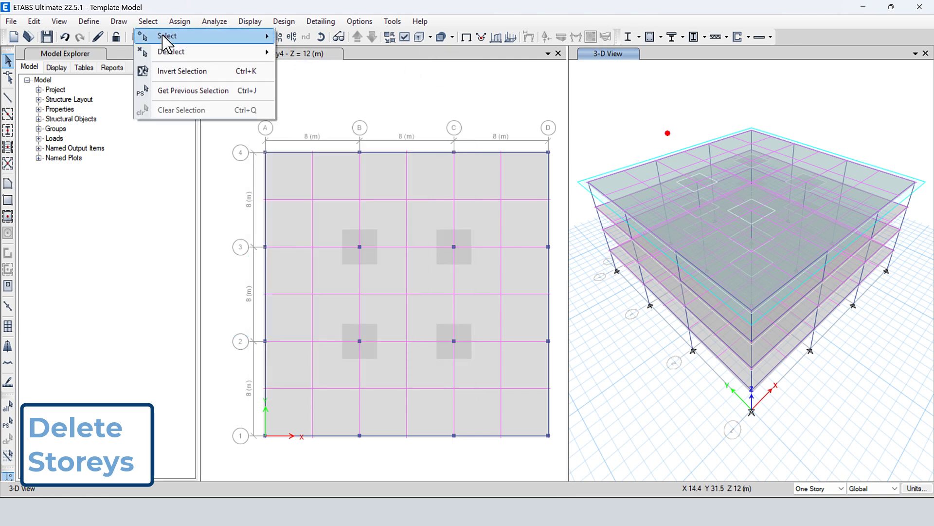
mouse_move(243, 35)
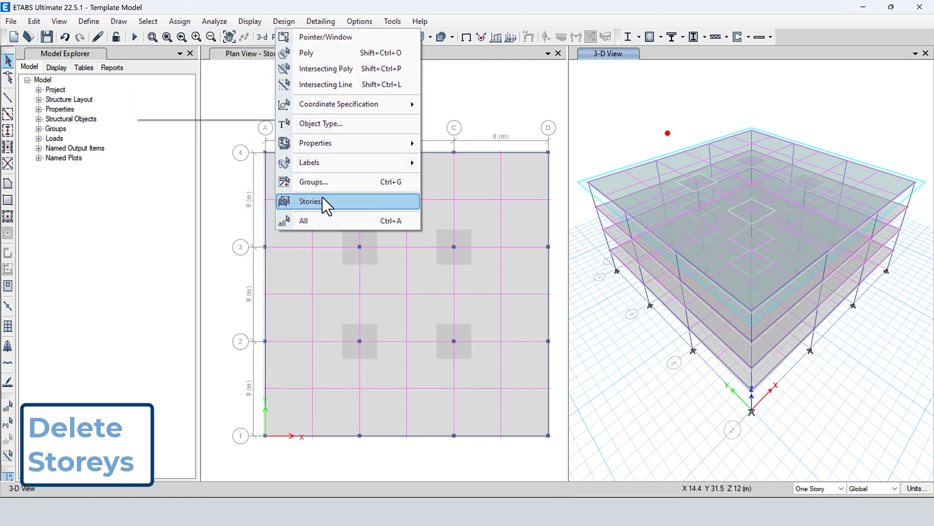
left_click(323, 201)
left_click(416, 179)
left_click(403, 170)
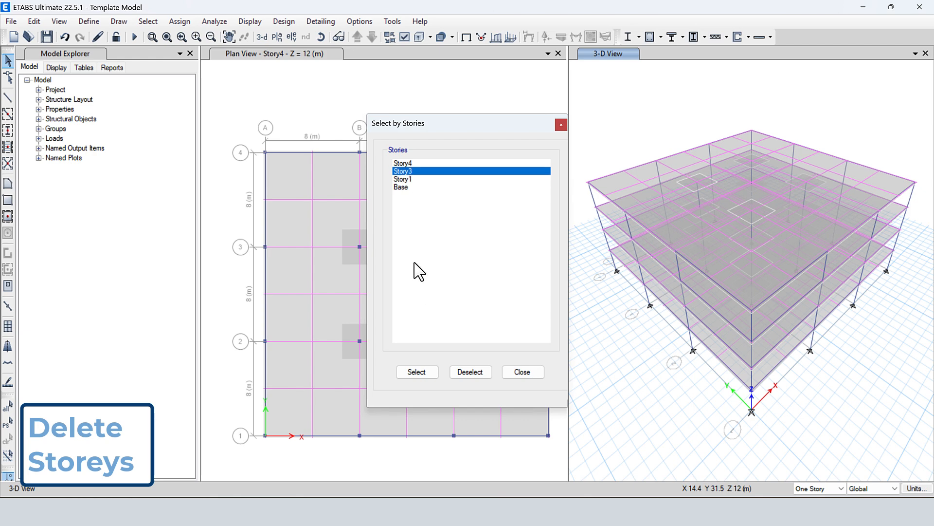
left_click(417, 372)
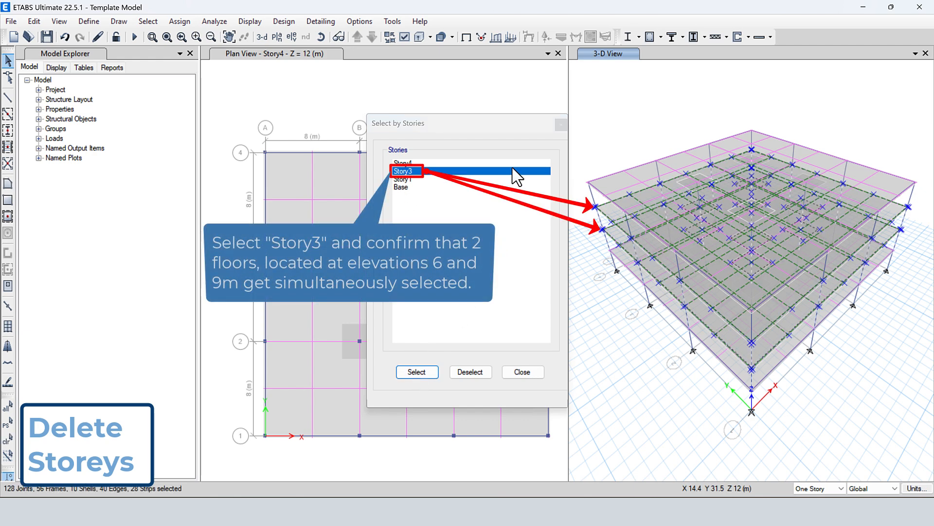
left_click(560, 125)
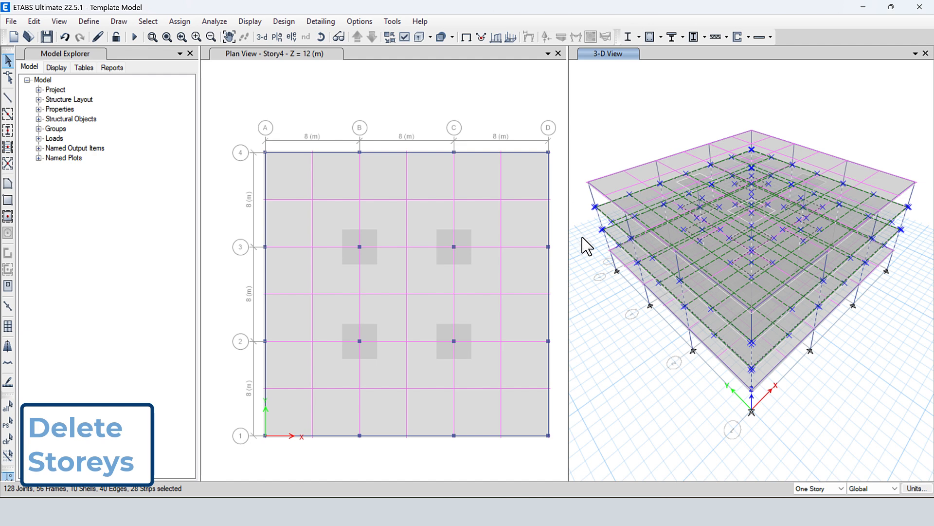
Step: Clear the story selection and inspect the object information of the edge beam on the slab at Z = 6 m
key("Delete")
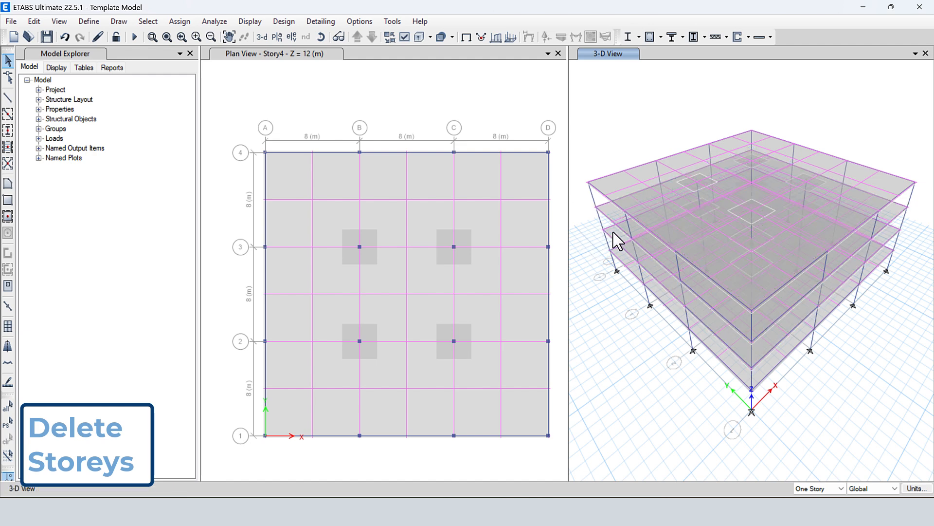
left_click(605, 231)
right_click(607, 232)
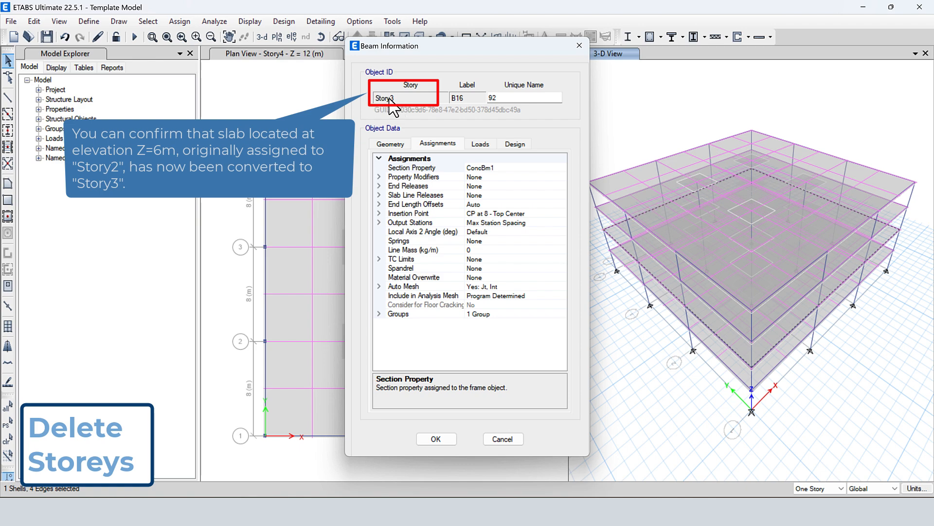
left_click(579, 46)
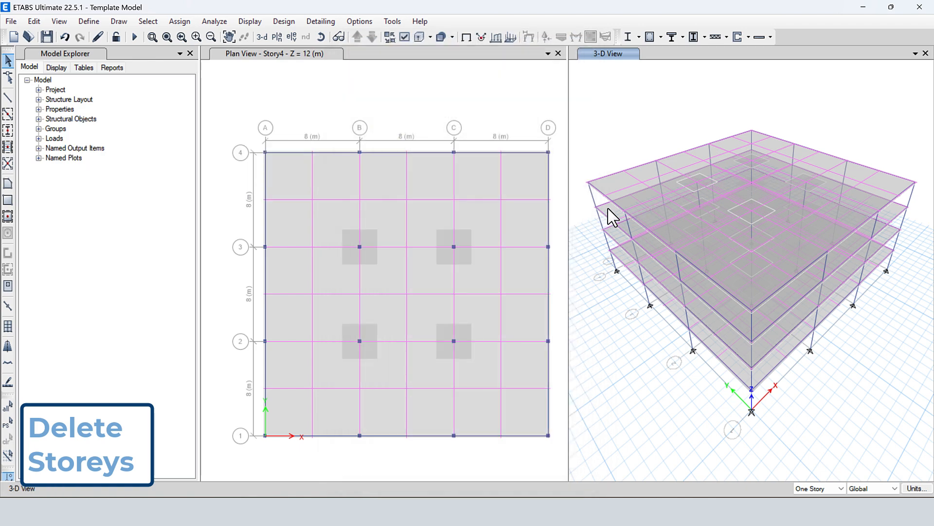
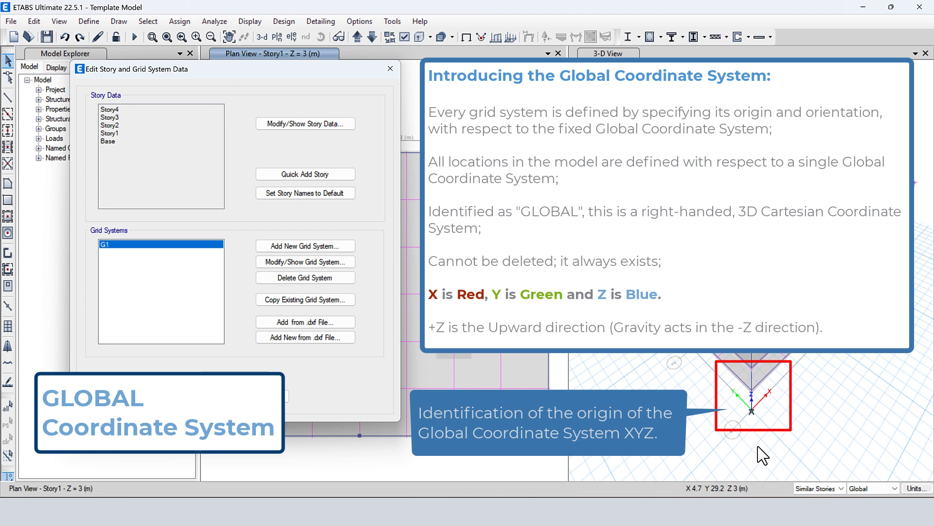
Step: Open grid system G1 for modification and review its Global X, Global Y and Rotation origin values
left_click(390, 69)
left_click(59, 20)
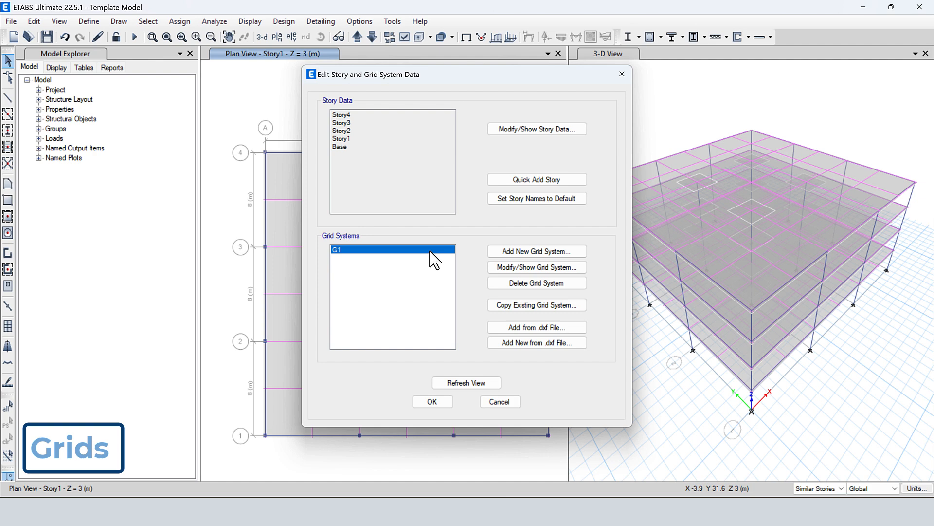
left_click(547, 268)
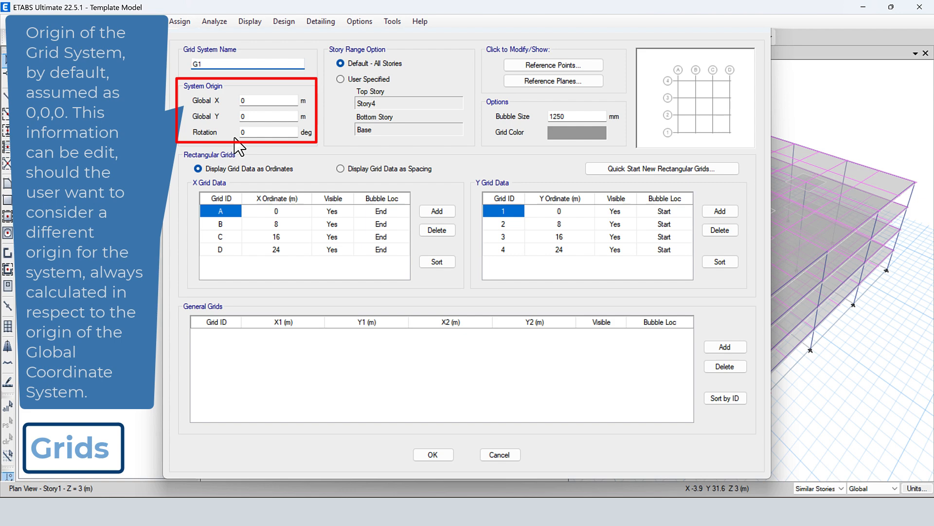
left_click(255, 100)
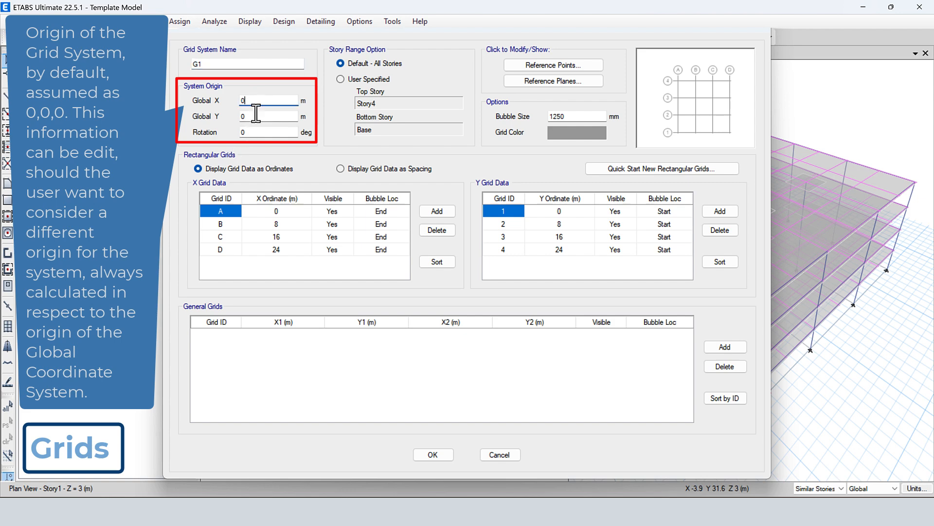
left_click(255, 117)
left_click(255, 132)
left_click_drag(518, 34, 405, 34)
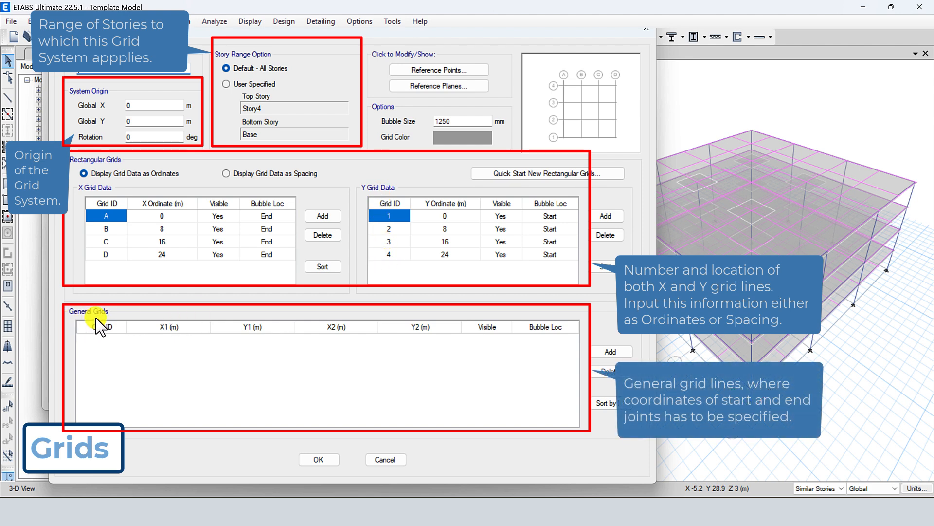
Step: Add a general grid line to G1 from X1 0, Y1 0 to X2 24, Y2 24 m and apply the grid data
left_click(611, 353)
left_click(312, 339)
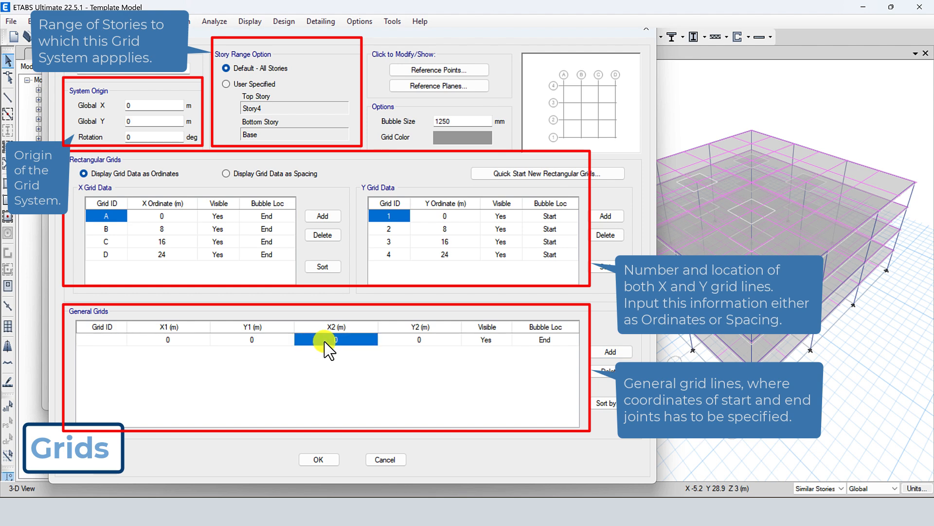
left_click(336, 339)
type("24")
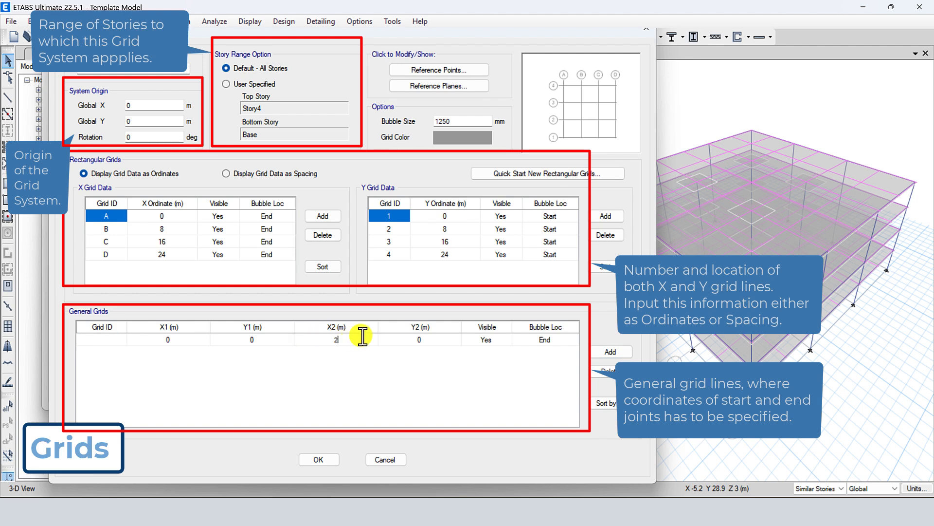
left_click(421, 339)
left_click(421, 339)
type("24")
left_click(270, 338)
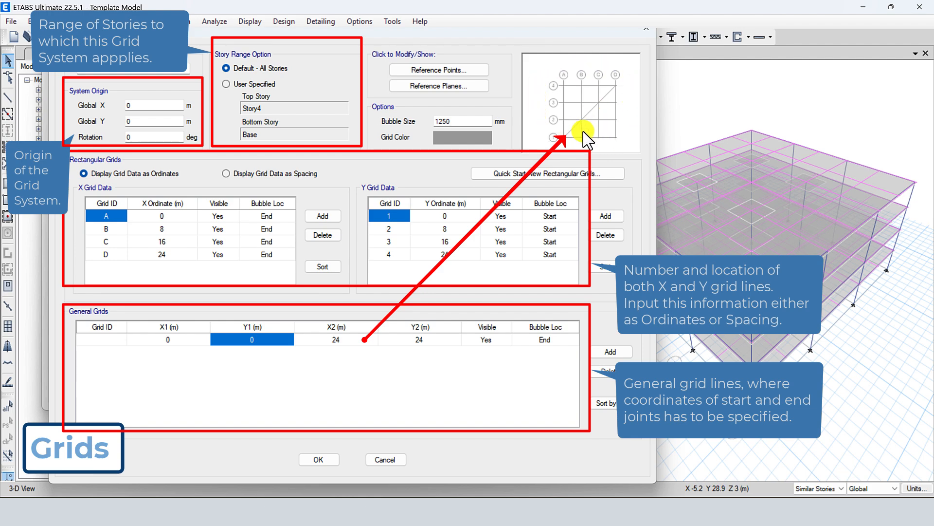
left_click(312, 460)
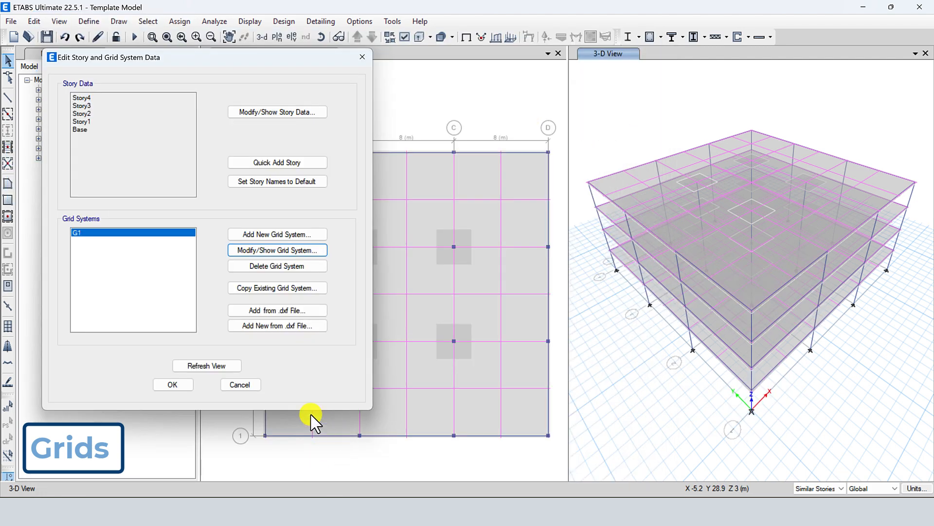
left_click(183, 384)
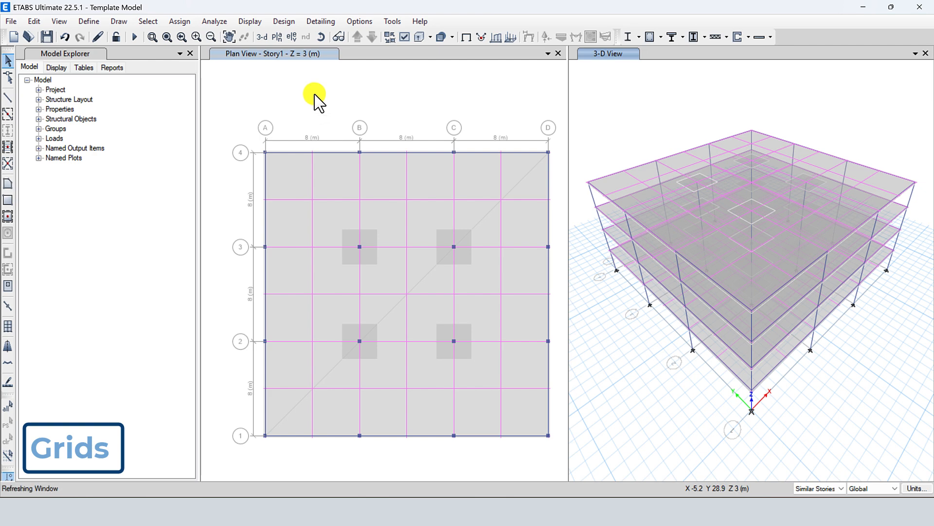
Step: Add a visible horizontal reference plane to grid system G1 at Z ordinate 1.8 m and apply the grid data
left_click(277, 36)
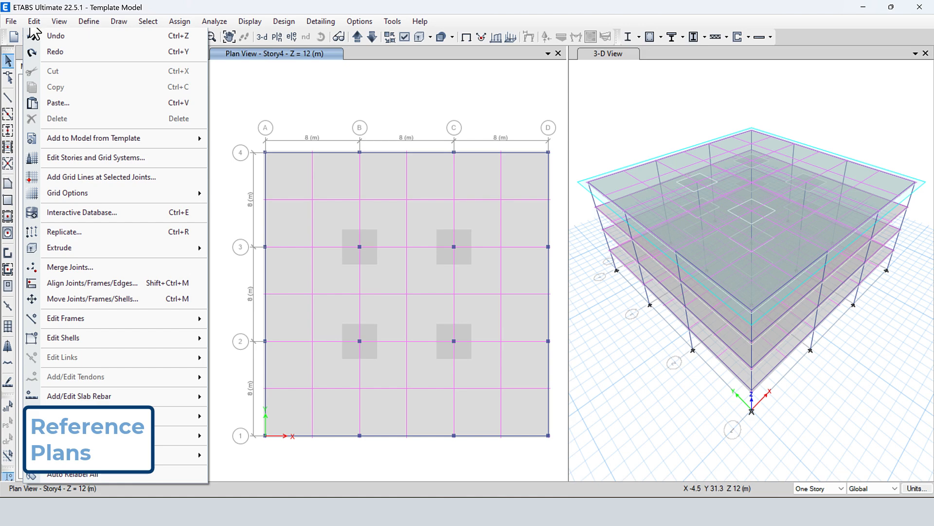
left_click(63, 157)
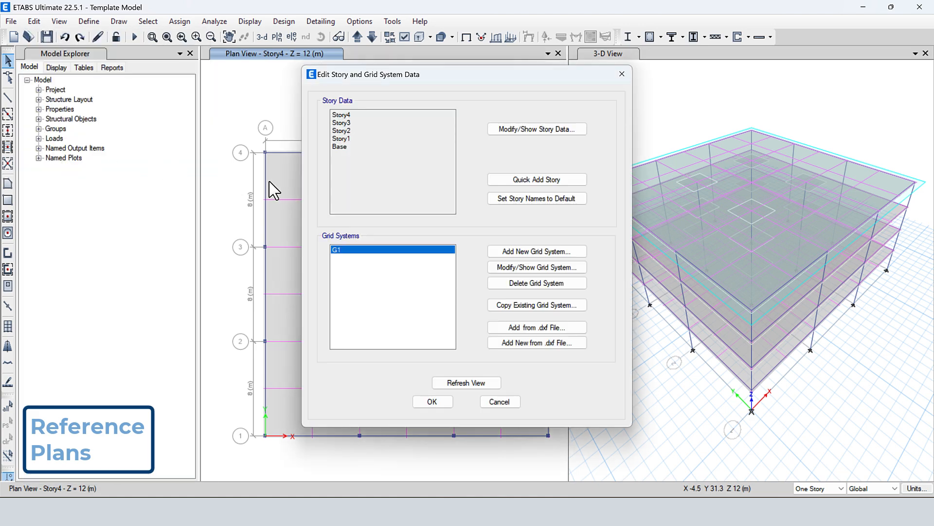
left_click(540, 268)
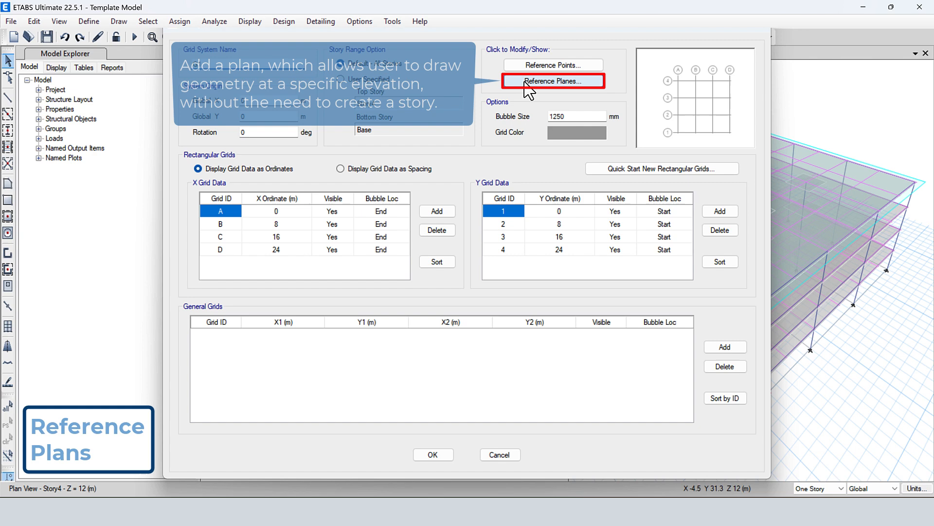
left_click(584, 82)
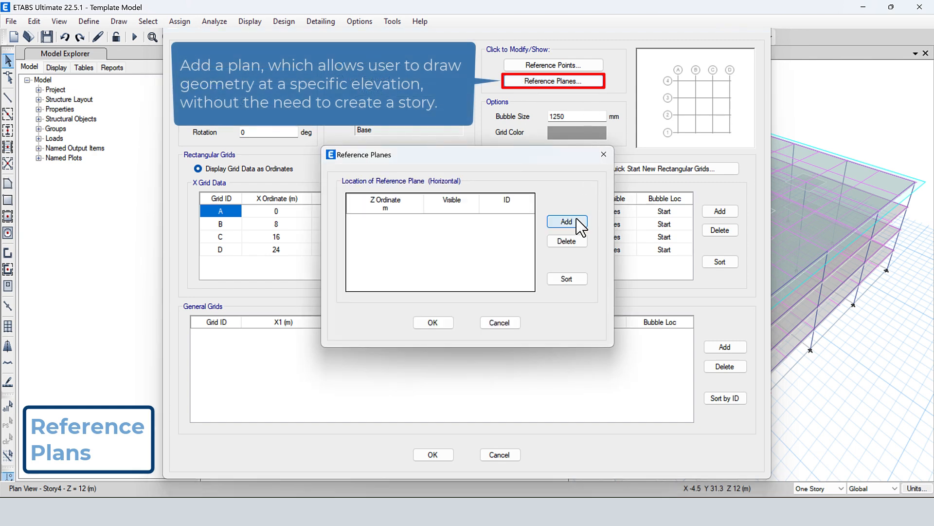
left_click(566, 221)
left_click(385, 220)
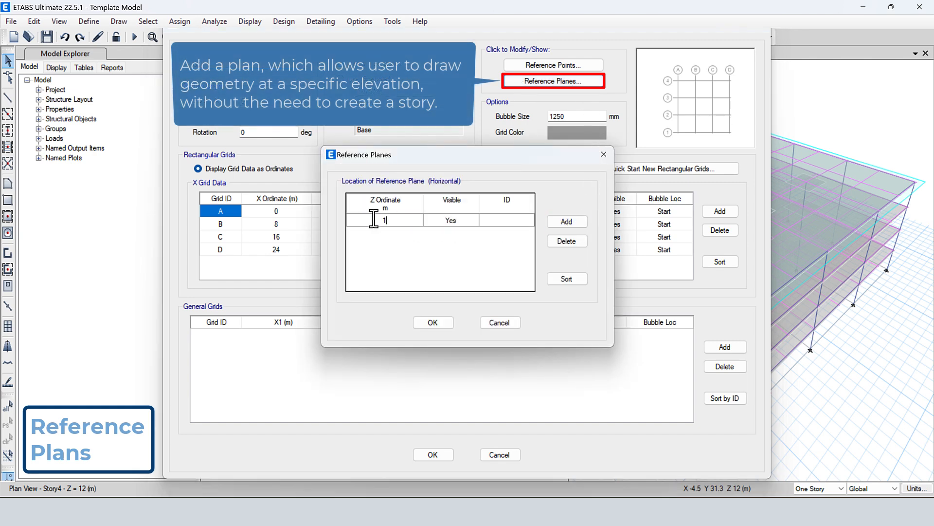
left_click(432, 322)
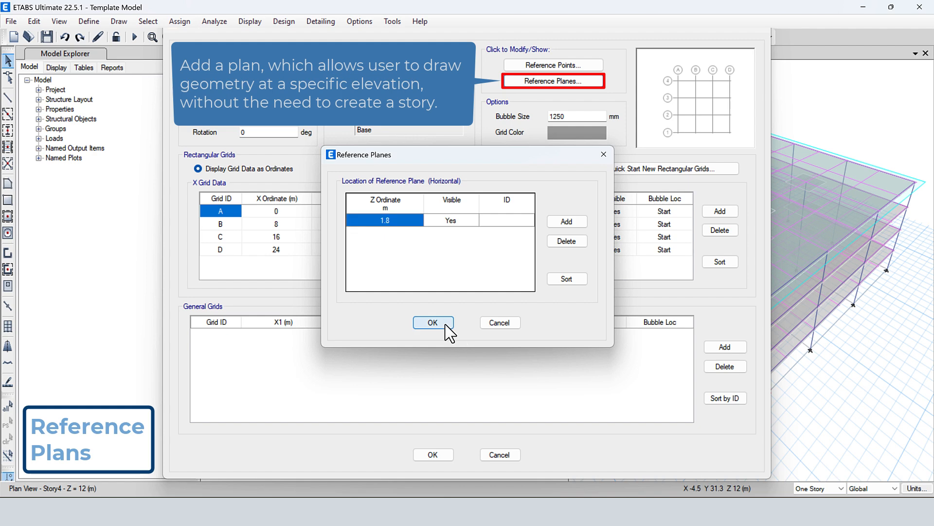
left_click(437, 453)
left_click(441, 403)
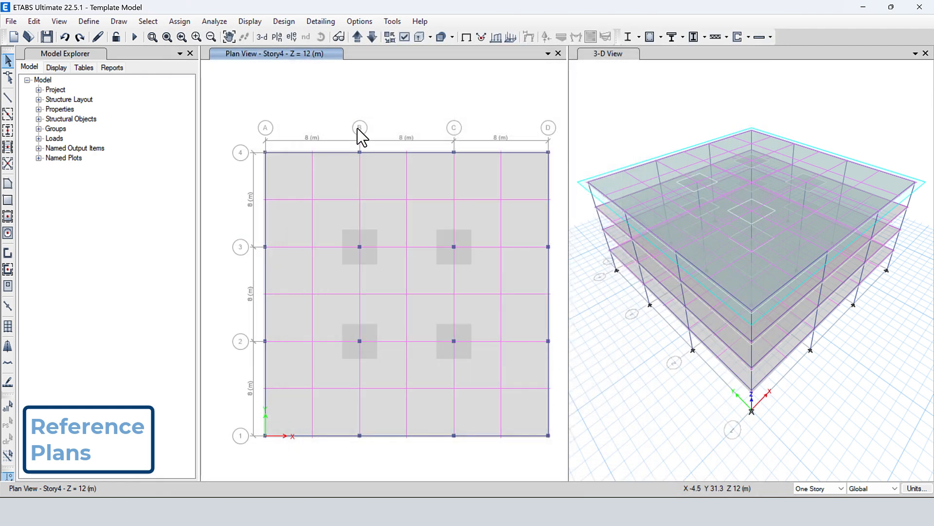
Step: Replace the plan view with the elevation view of grid line A to check the reference plane
left_click(291, 37)
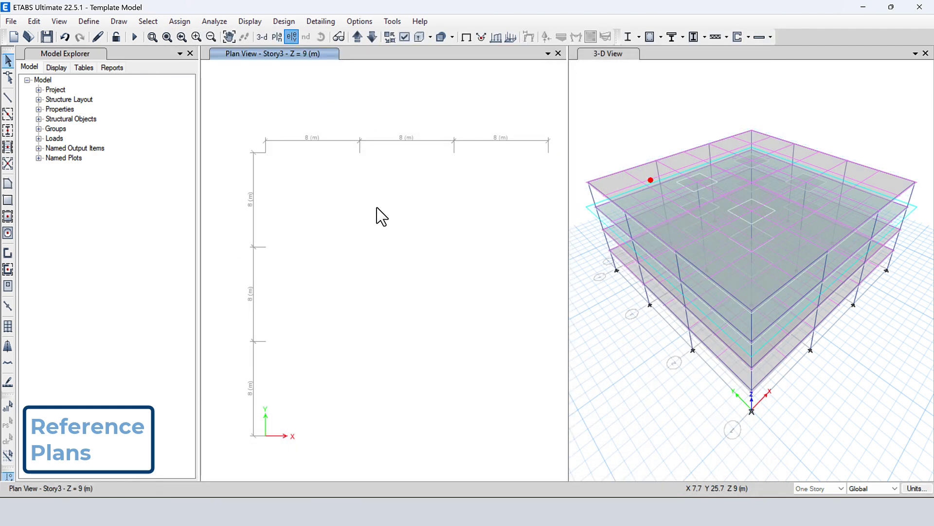
left_click(413, 406)
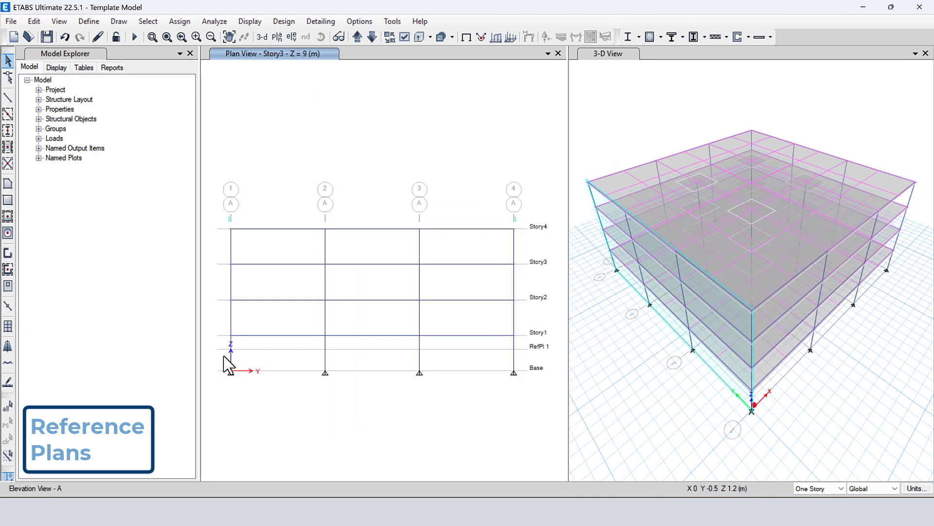
left_click(596, 163)
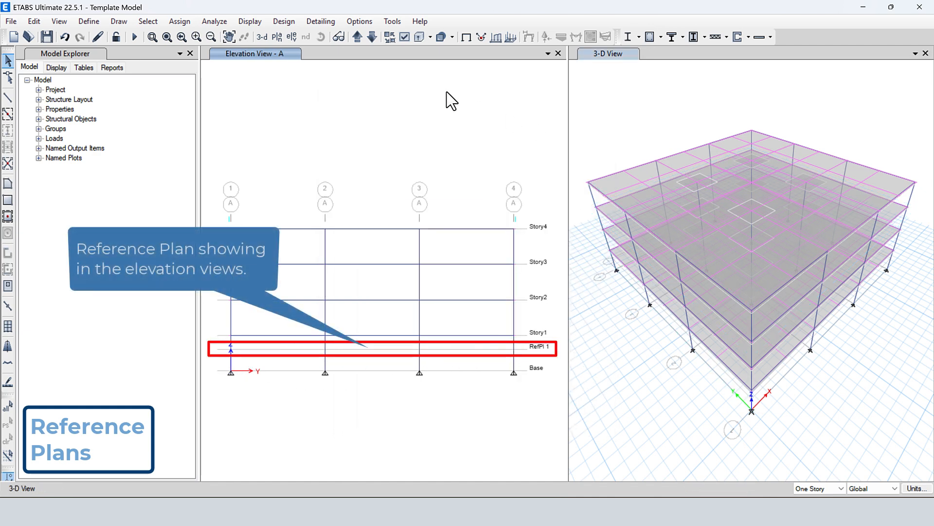
Step: Open the plan view of G1-Reference Plane 1 @ 1.8 m
left_click(277, 37)
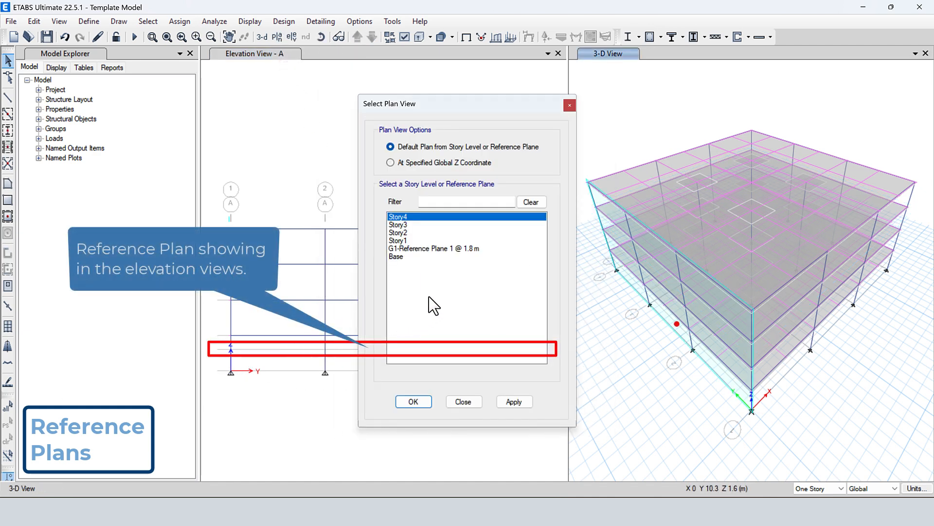
left_click(444, 248)
left_click(414, 403)
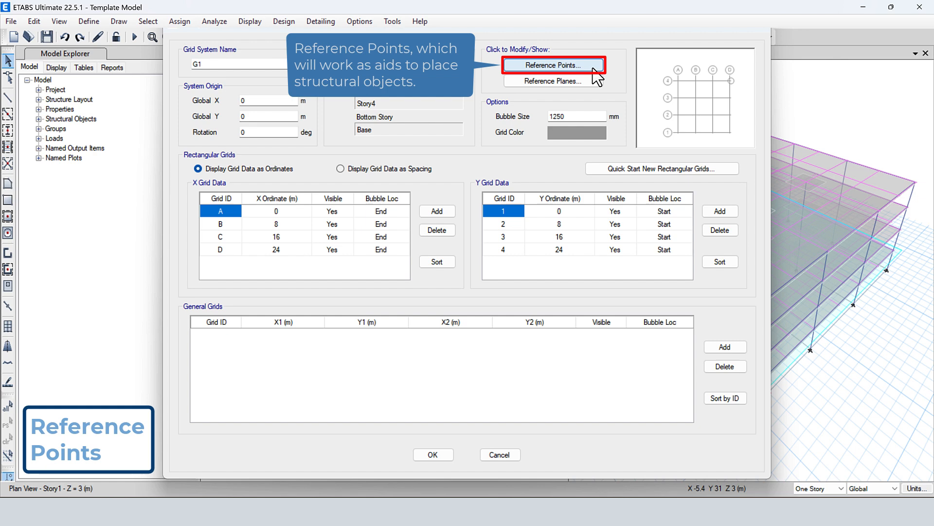
Step: Add a visible reference point to grid system G1 at X 2 m, Y 1 m and apply the grid data
left_click(593, 68)
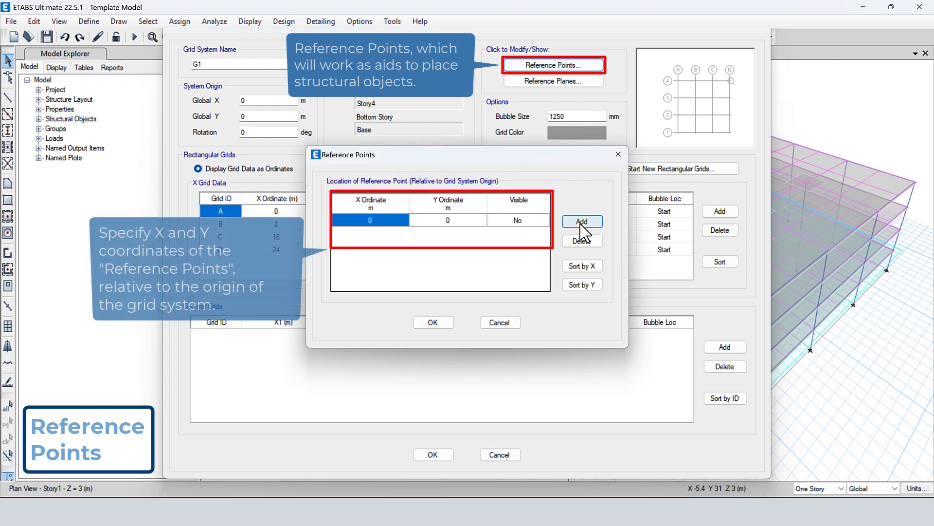
left_click(582, 222)
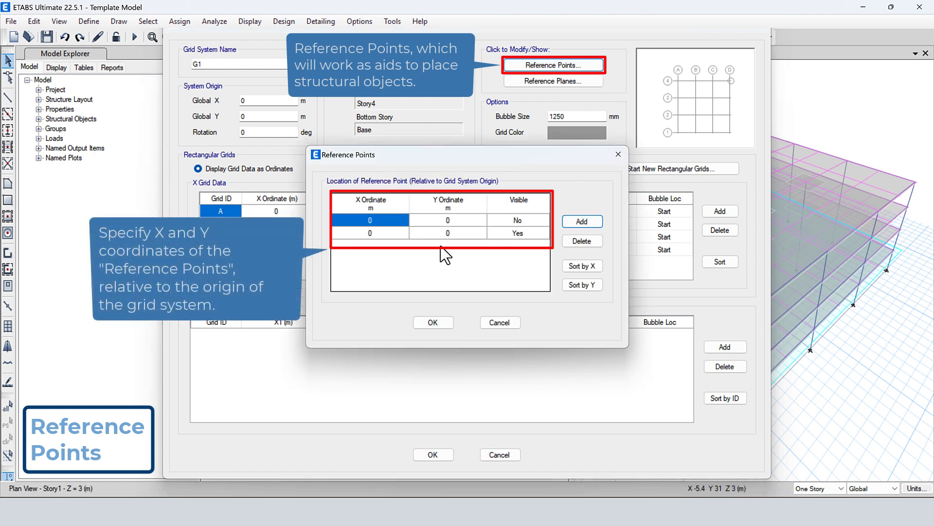
left_click(391, 233)
left_click(389, 233)
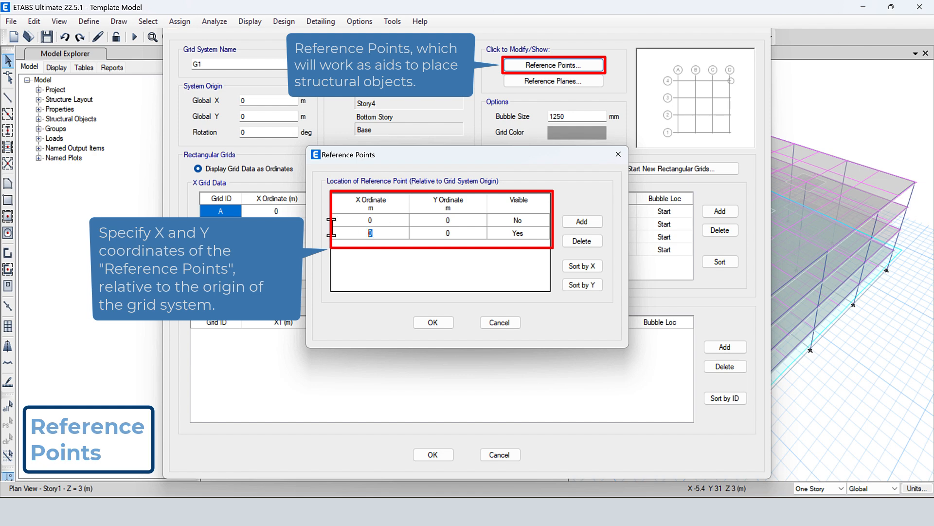
type("2")
left_click(457, 234)
left_click(457, 234)
left_click(432, 322)
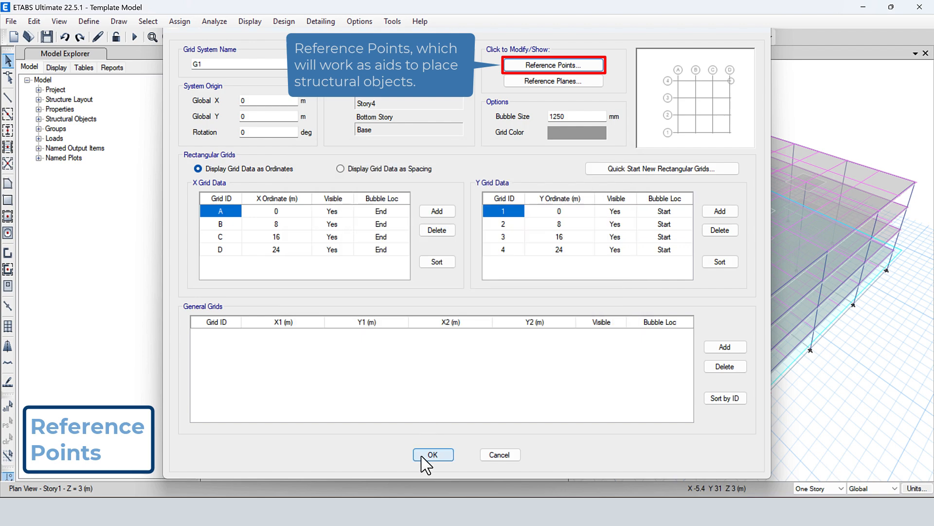
left_click(422, 458)
left_click(433, 402)
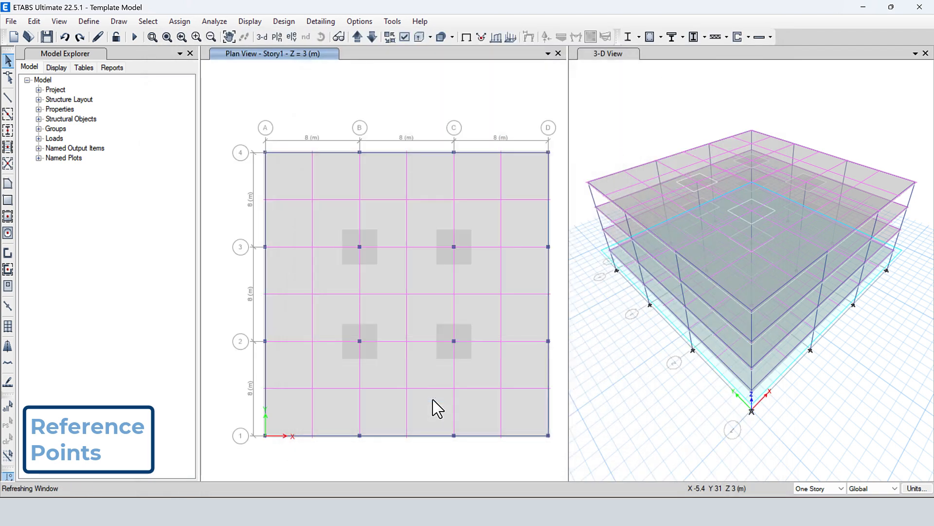
Step: Examine the reference point near grid intersection A-1 up close on the plans from Story1 up to Story4
left_click(152, 37)
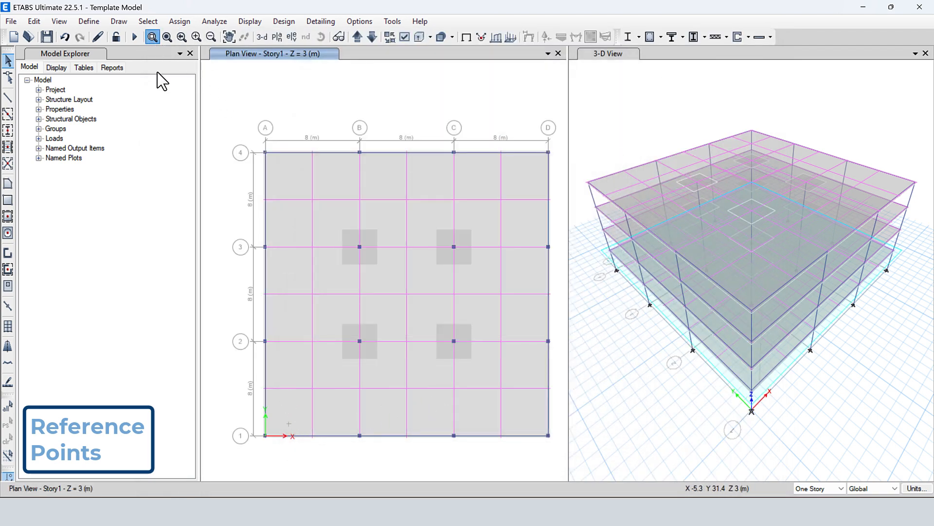
left_click_drag(238, 414, 314, 440)
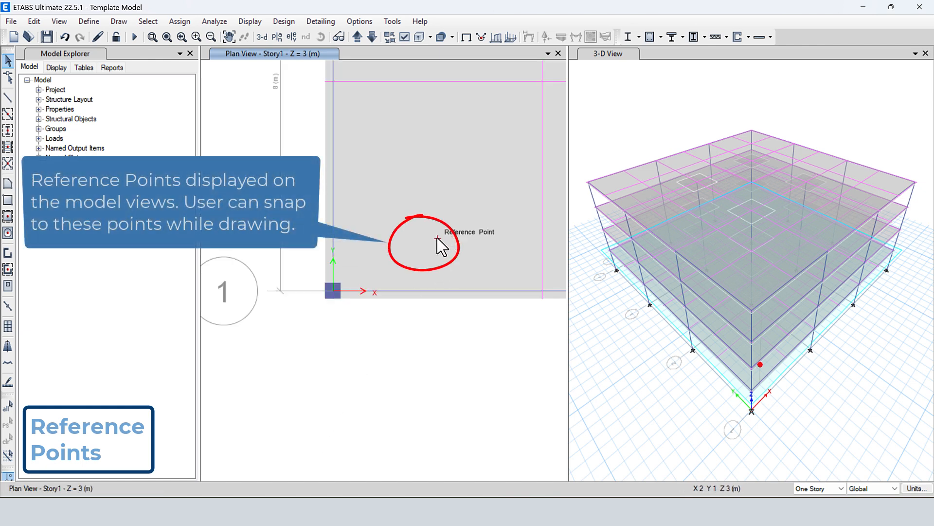
left_click(357, 37)
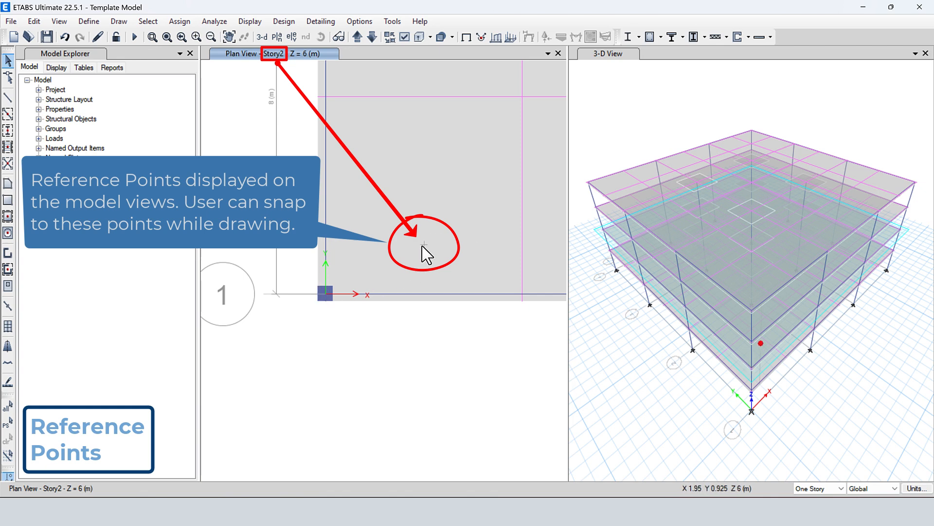
left_click(357, 37)
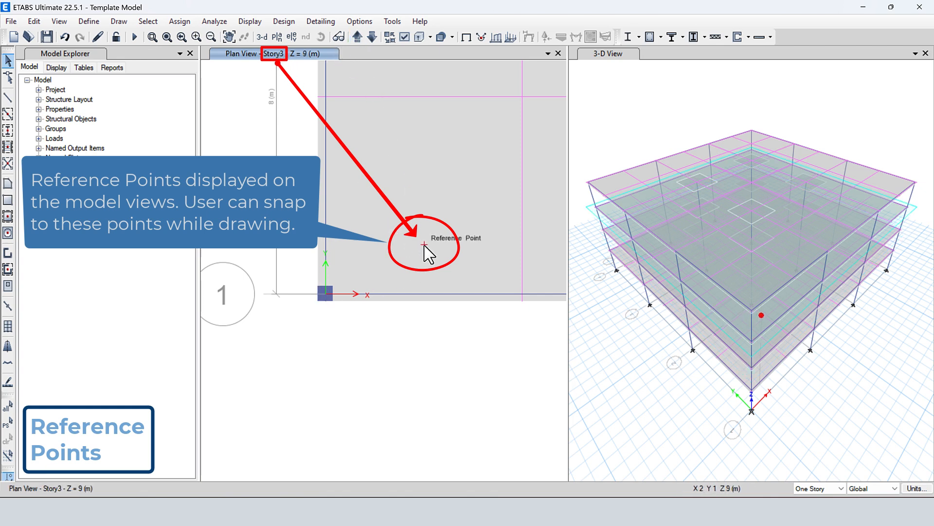
left_click(357, 37)
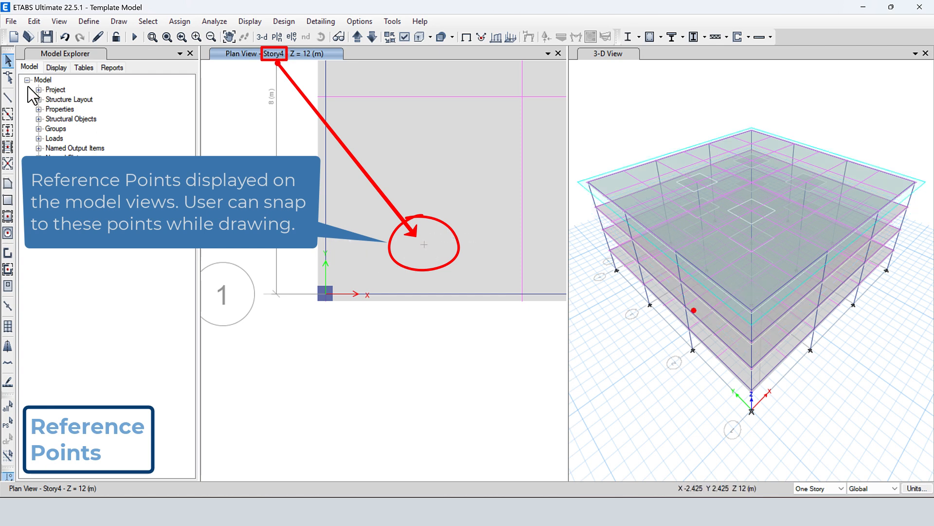
Step: Try to start drawing a frame object at the reference point near grid intersection A-1 on the Story4 plan
left_click(9, 98)
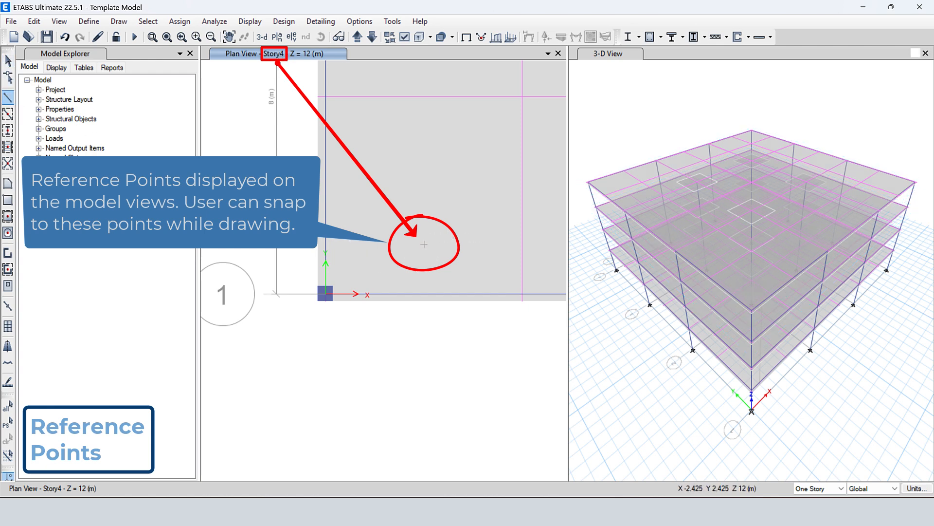
left_click(424, 245)
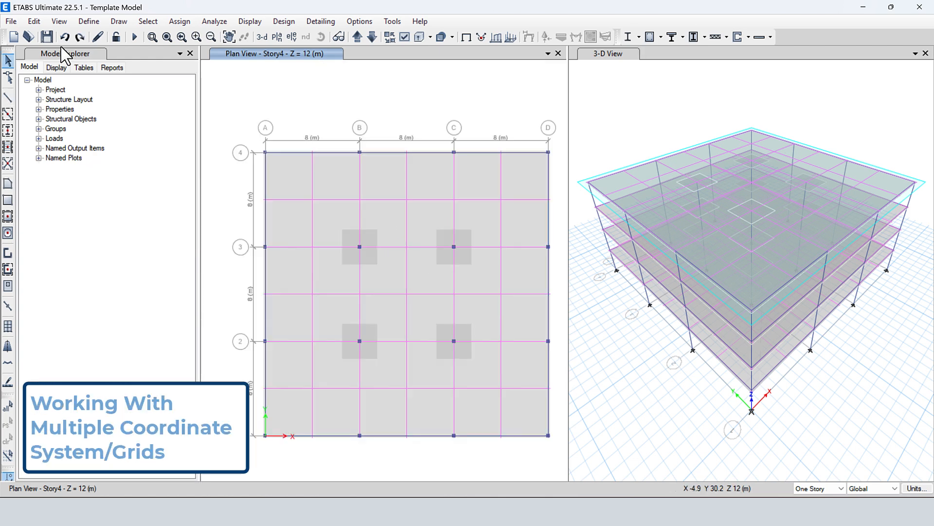
Step: Start adding a new grid system named G2 and set its type to Cylindrical
left_click(34, 21)
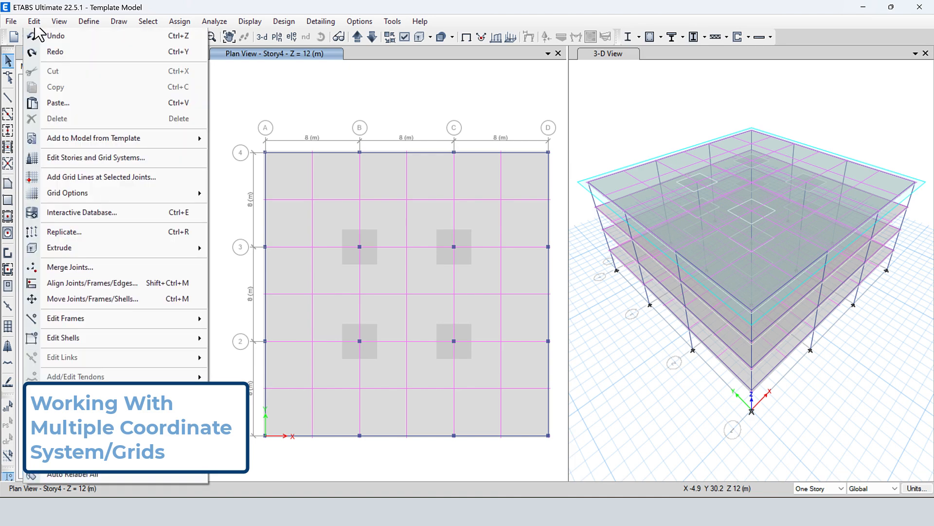
left_click(71, 159)
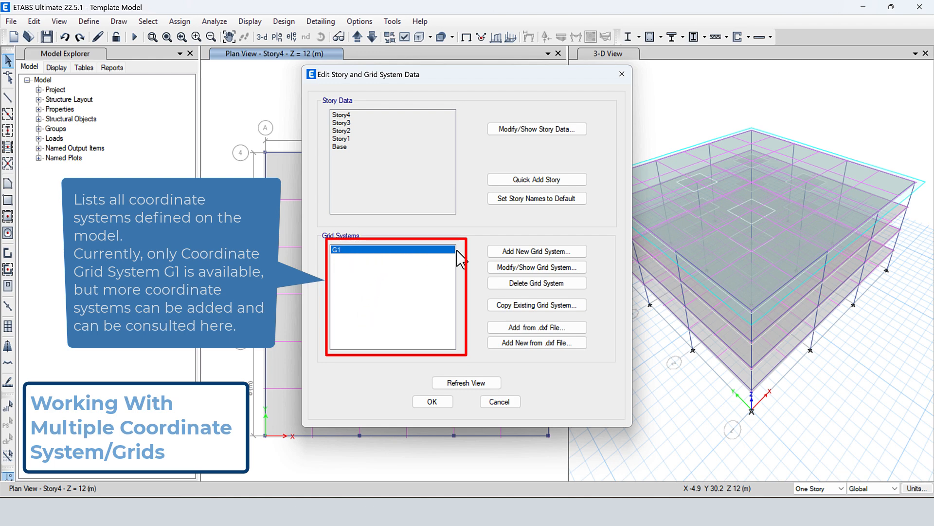
left_click(570, 252)
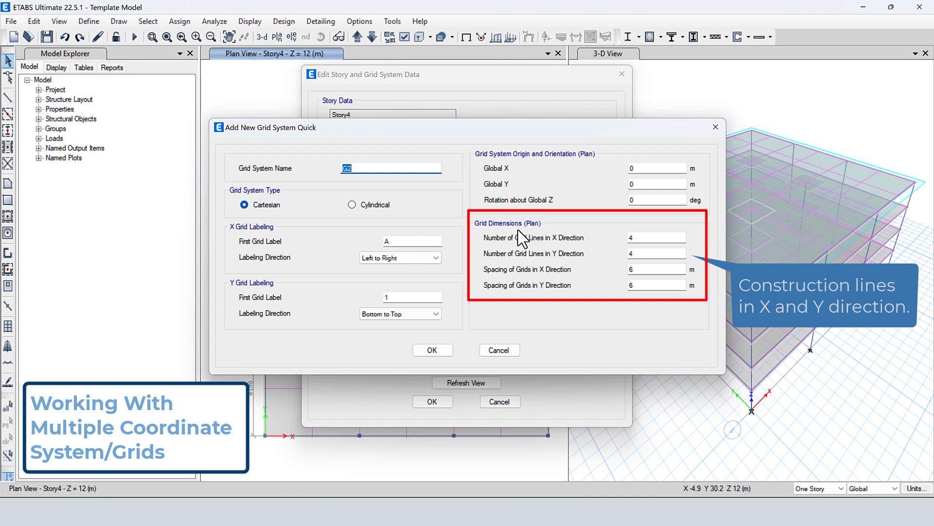
left_click(640, 238)
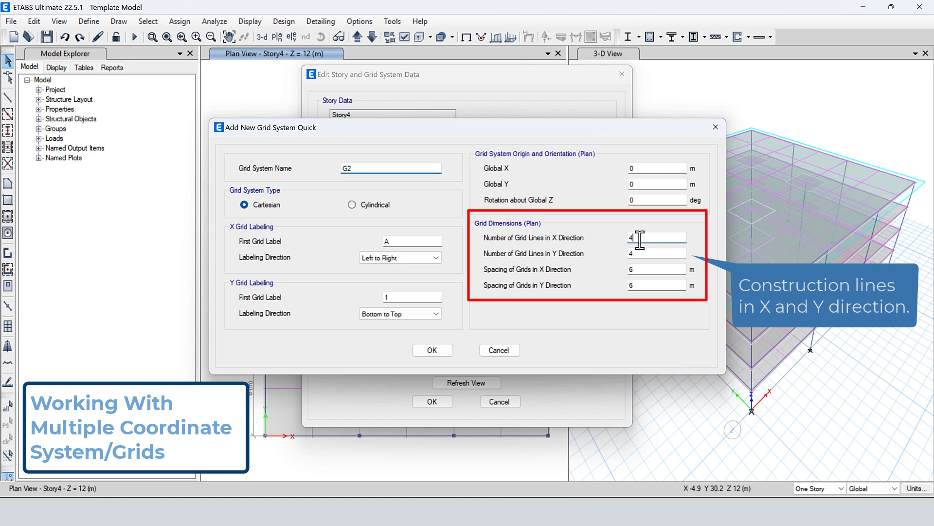
left_click(640, 253)
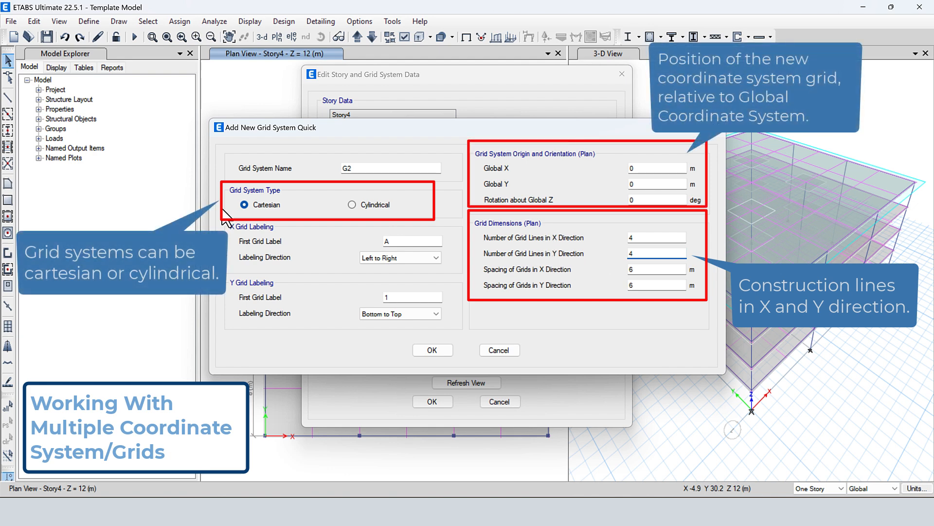
left_click(351, 205)
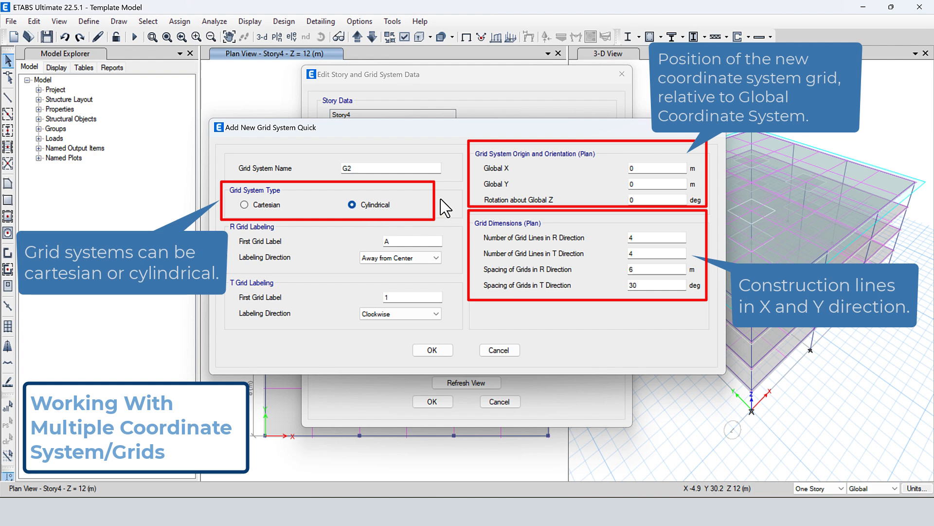
Step: Set the origin of G2 to Global X 4 m and Global Y 4 m and add the grid system
left_click(643, 168)
type("4")
key("Tab")
type("4")
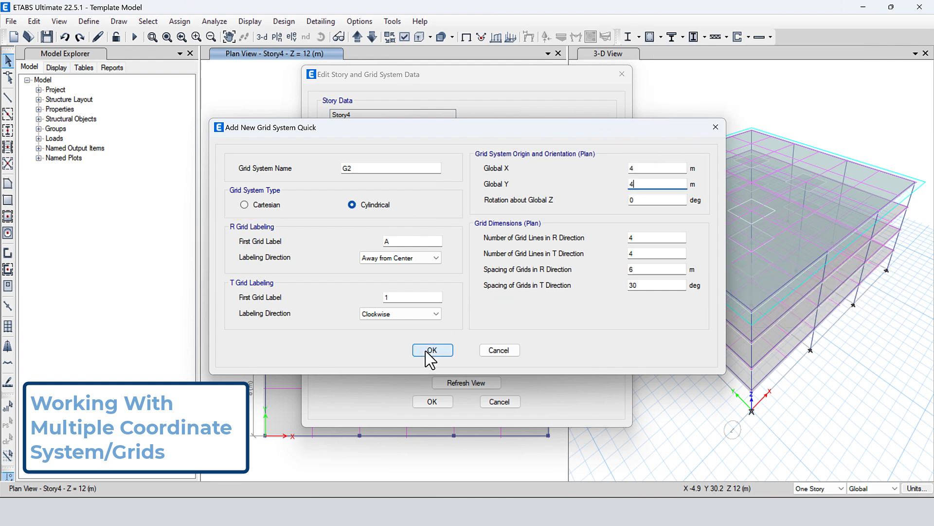
left_click(425, 351)
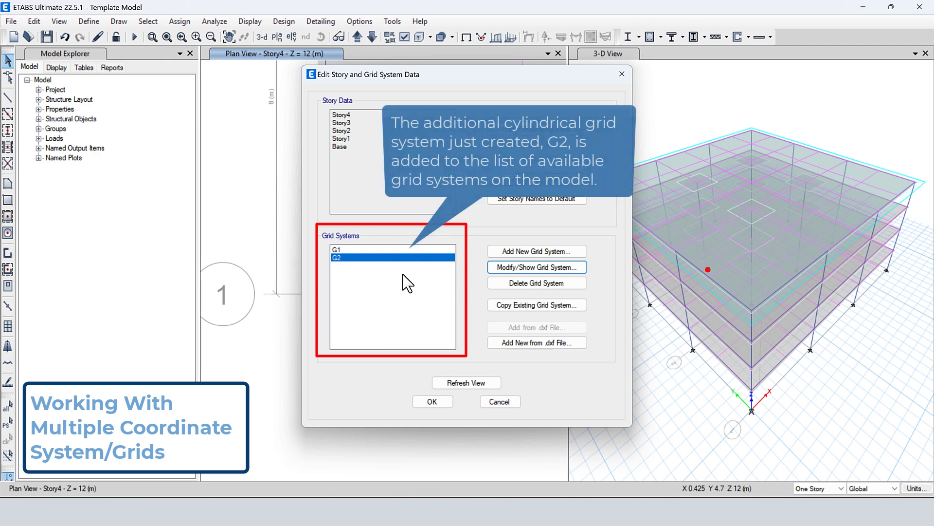
Step: Modify grid system G2 to use a user-specified story range with Story3 as top story, and choose its bottom story
left_click(390, 257)
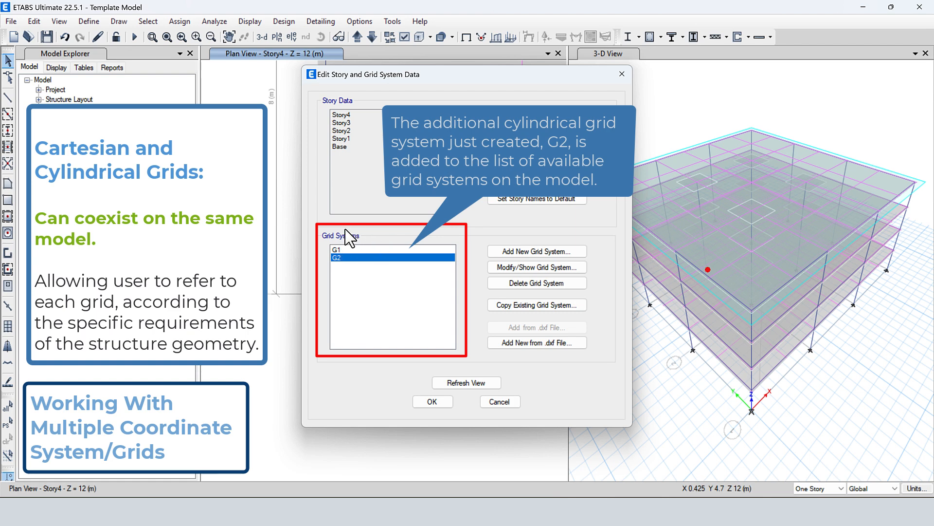
left_click(342, 250)
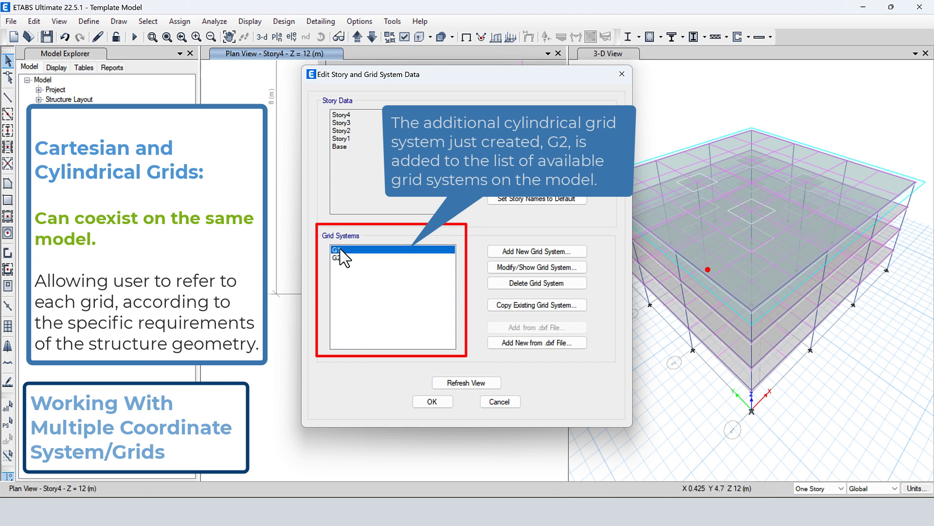
left_click(342, 257)
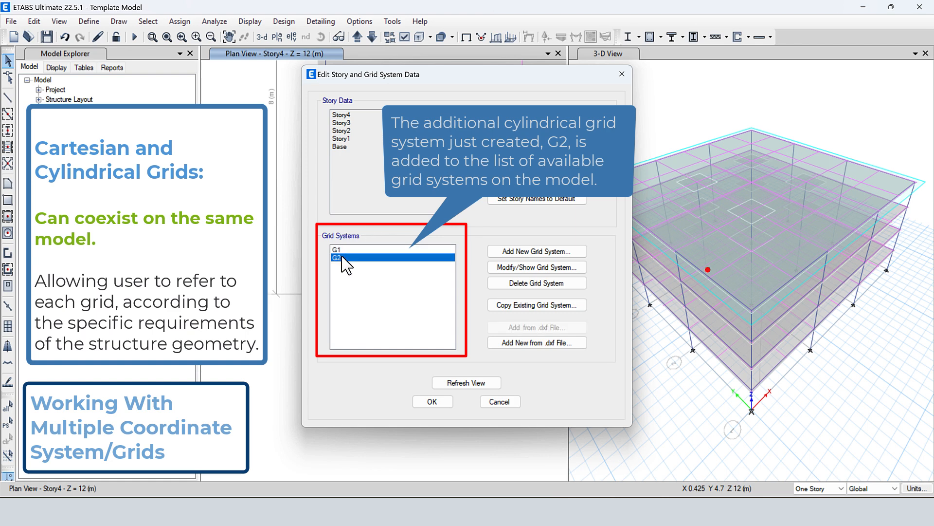
left_click(513, 268)
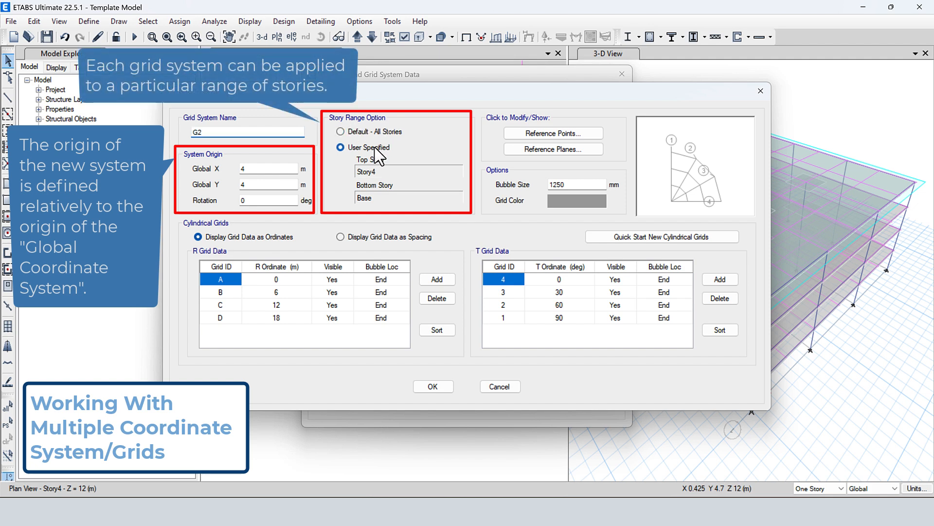
left_click(394, 171)
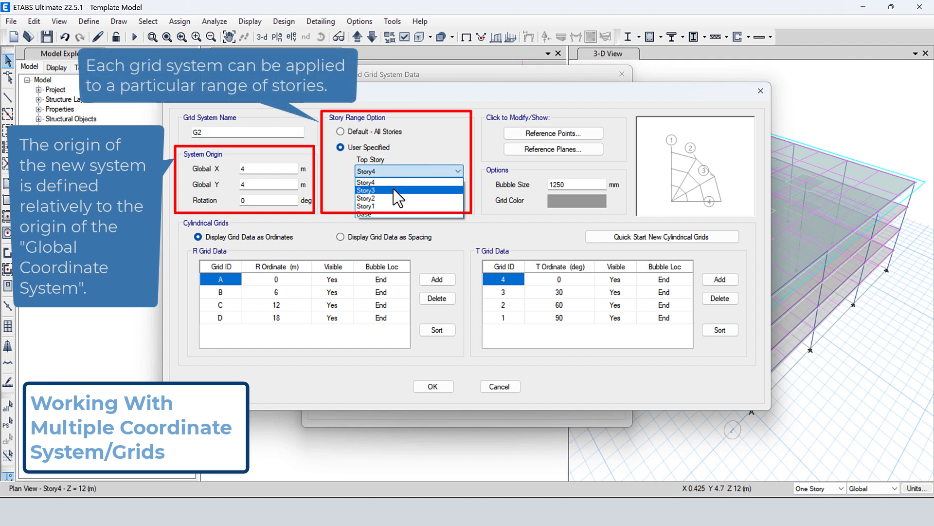
left_click(393, 190)
left_click(397, 197)
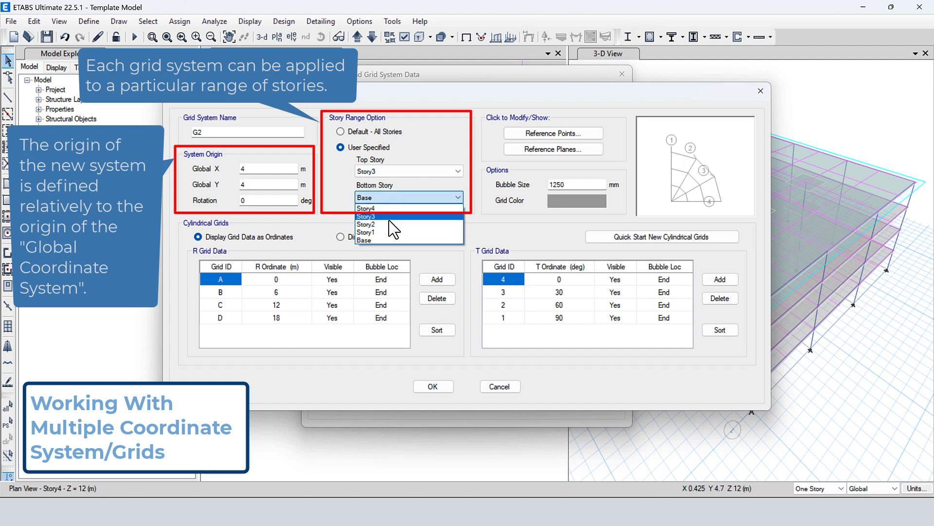
left_click(389, 221)
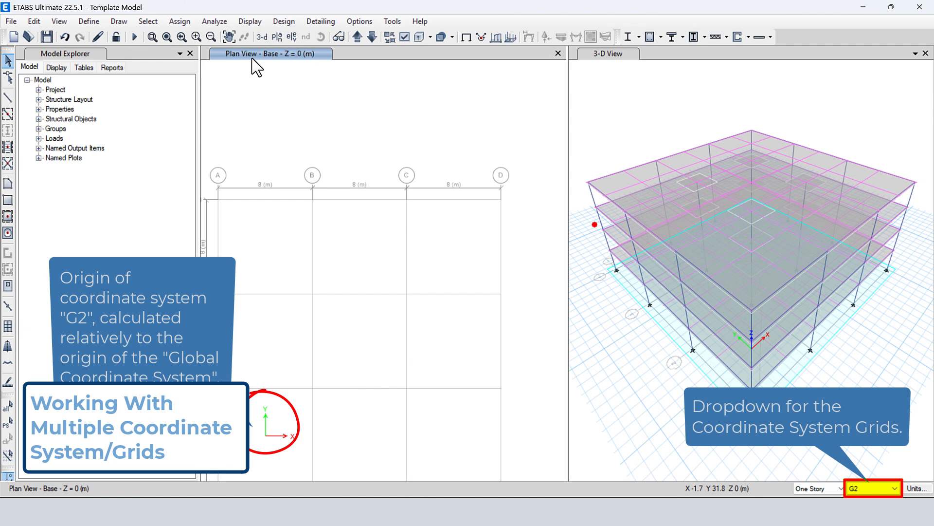
Step: Bring up the Story2 plan view and hide grid system G1 there, keeping only G2 visible
left_click(358, 38)
left_click(359, 39)
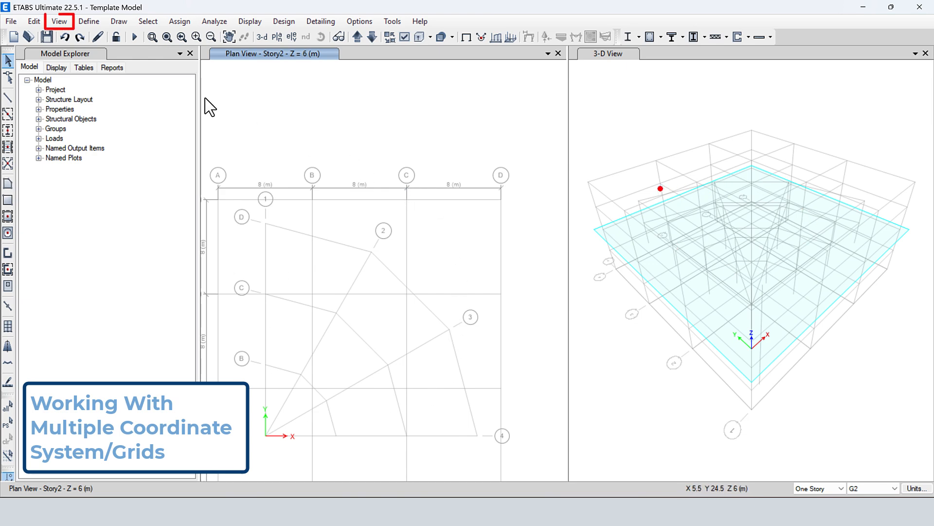
left_click(58, 23)
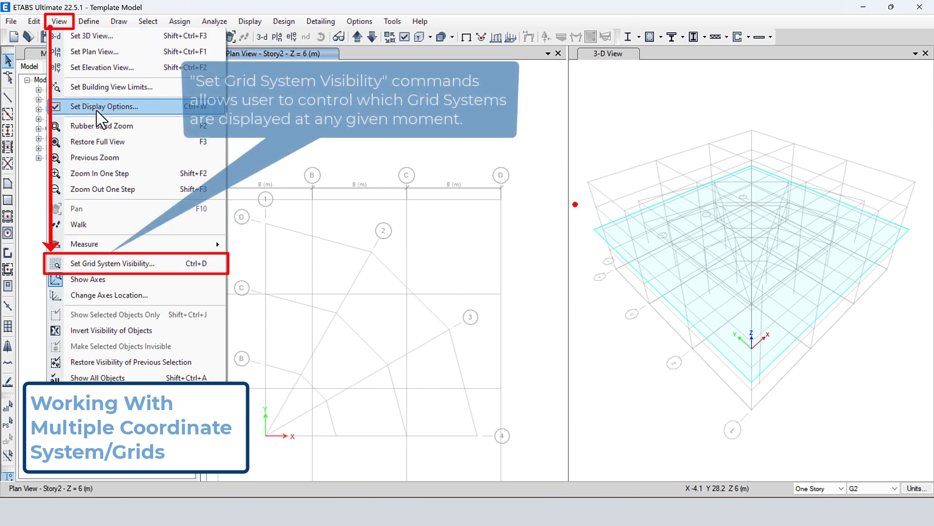
left_click(186, 264)
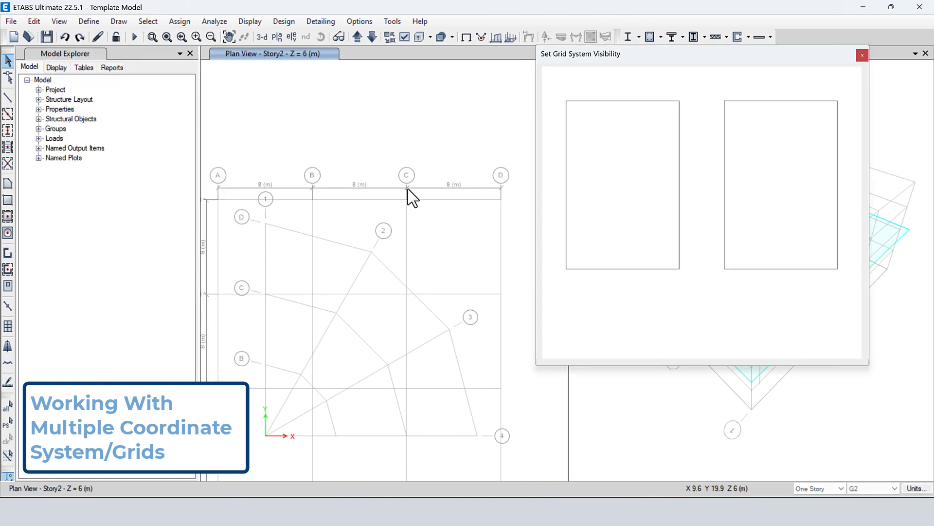
left_click(732, 106)
left_click(702, 164)
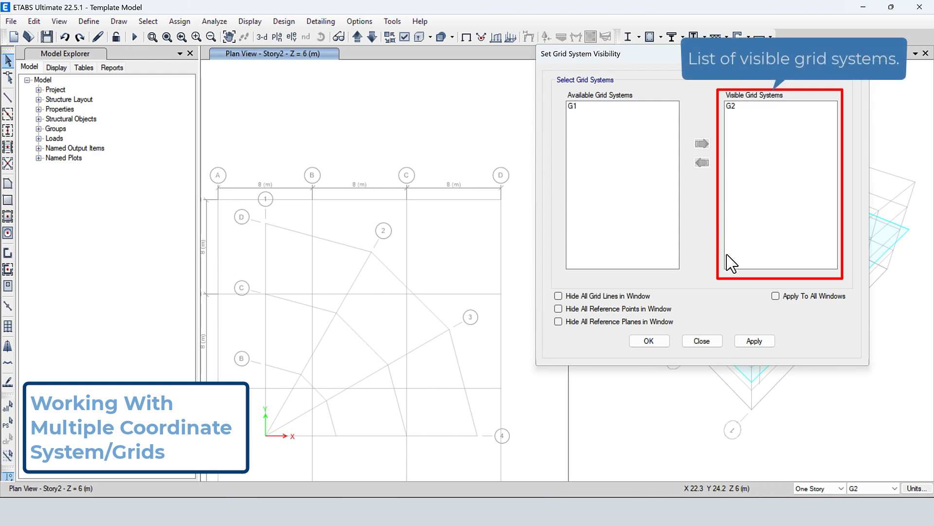
left_click(754, 340)
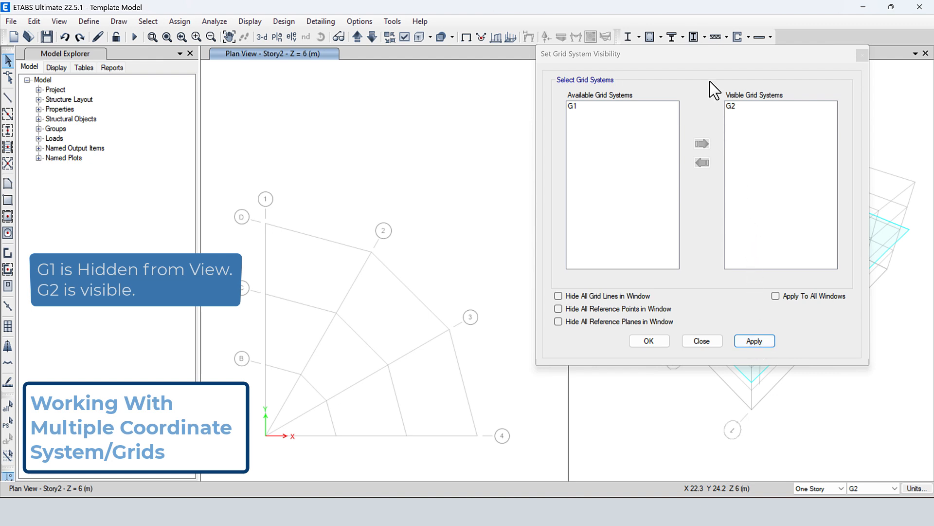
Step: Apply the G2-only grid visibility to all windows, moving the dialog aside to uncover the views
left_click_drag(708, 54, 331, 97)
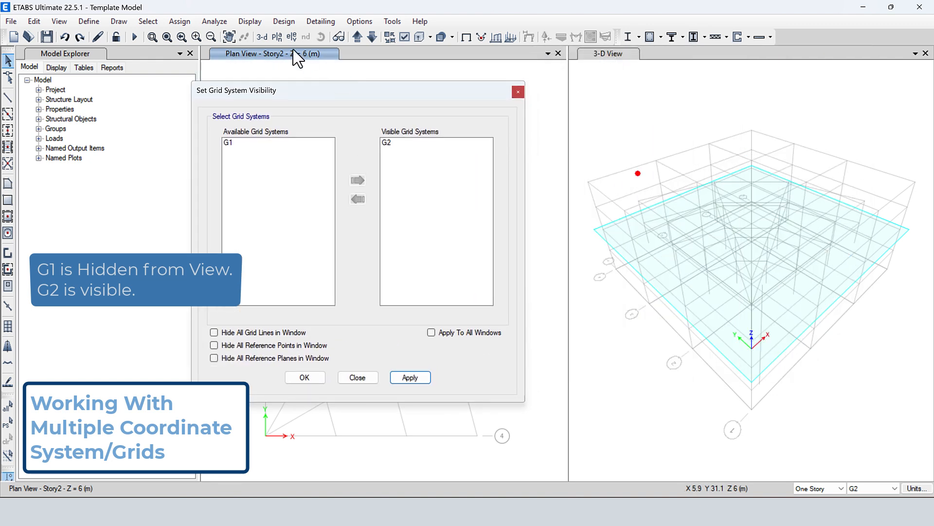
left_click(431, 332)
left_click(410, 378)
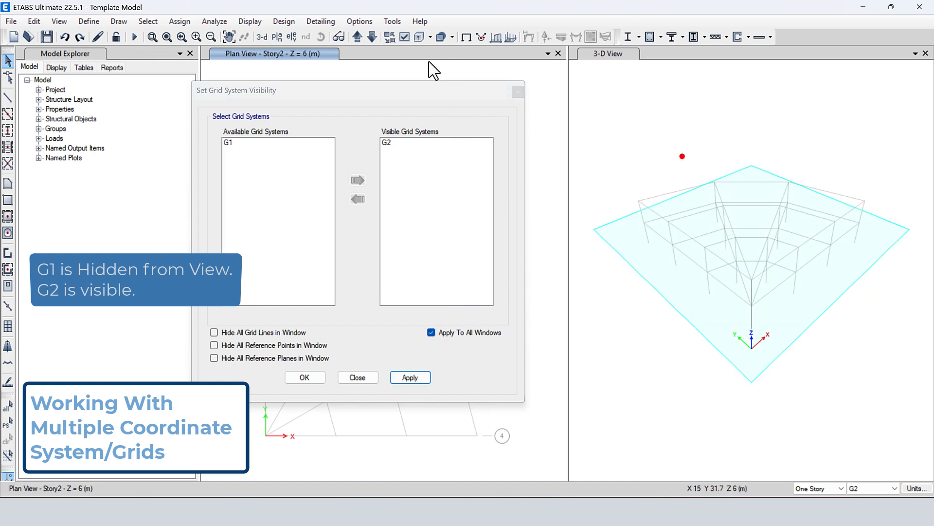
left_click_drag(406, 93, 789, 86)
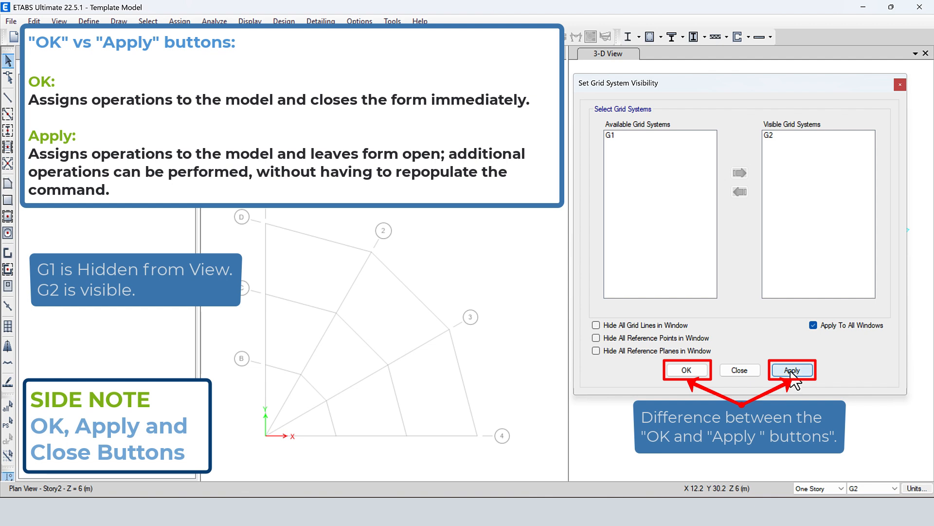
Step: Remove G2 from the visible grid systems and apply the change to all windows
left_click(768, 135)
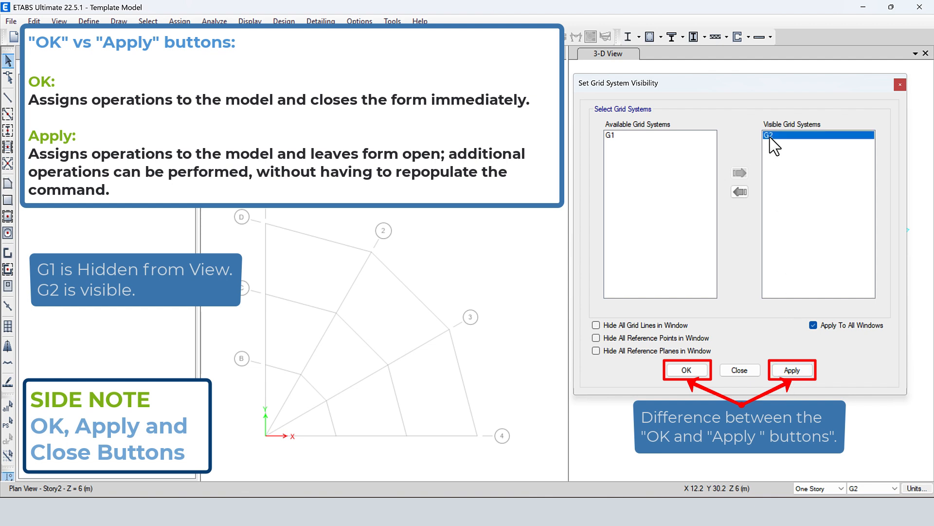
left_click(740, 191)
left_click(792, 370)
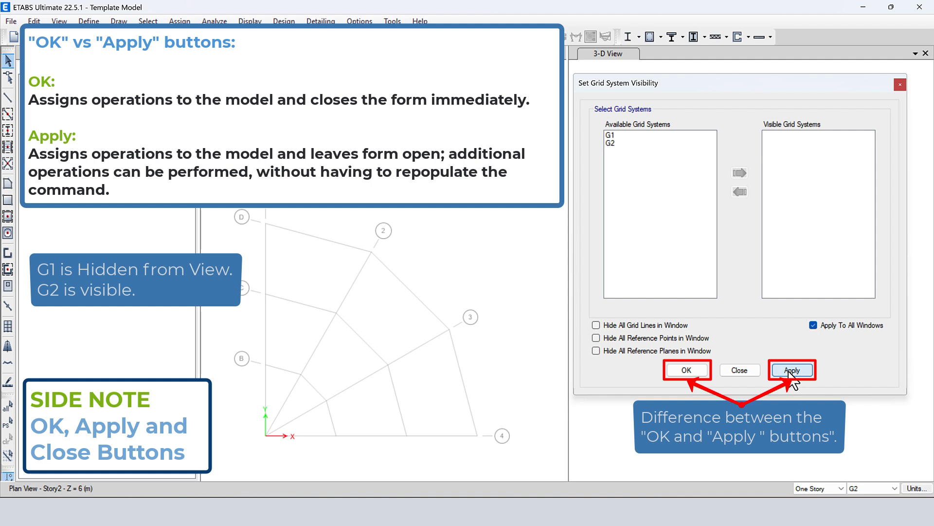
Step: Add G1 to the visible grid systems and apply the change to all windows
left_click(628, 136)
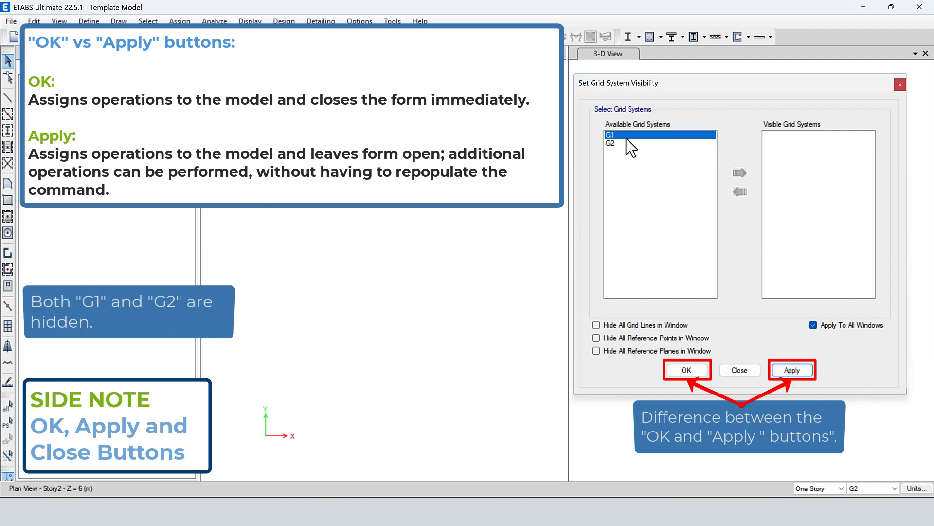
left_click(740, 172)
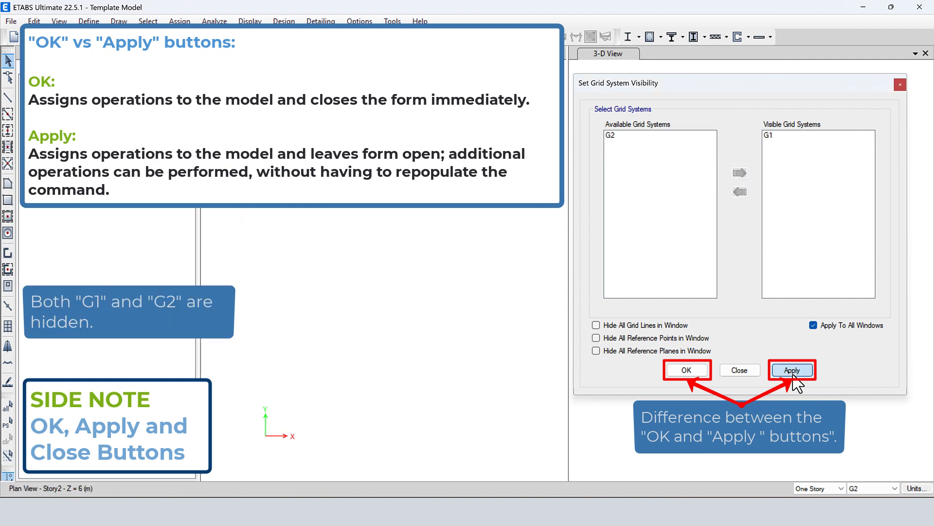
left_click(792, 370)
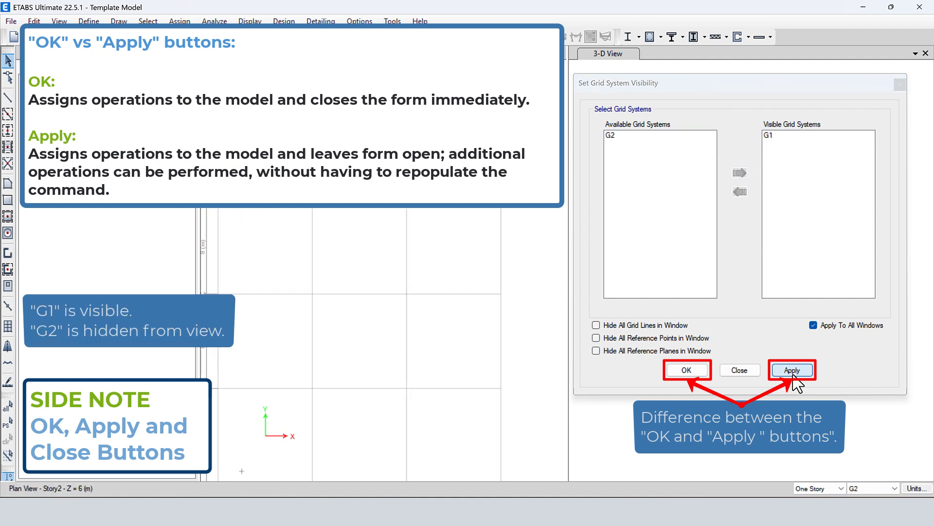
Step: Make G2 visible again in all windows, and accept the grid visibility settings with G1 hidden
left_click(612, 136)
left_click(739, 174)
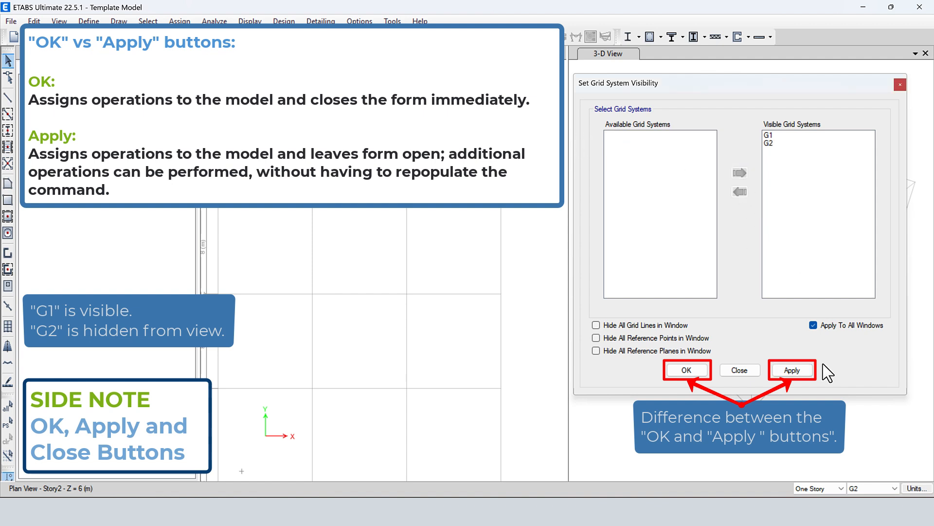
left_click(791, 369)
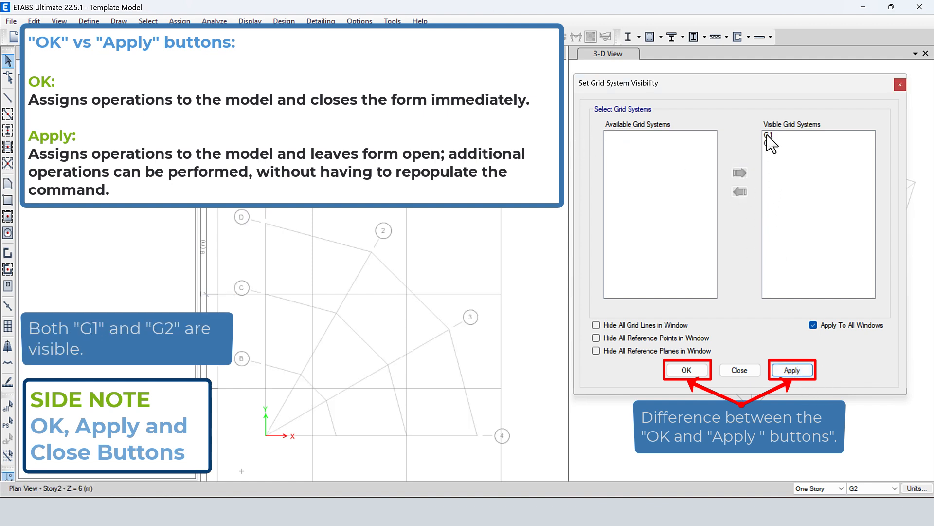
left_click(692, 371)
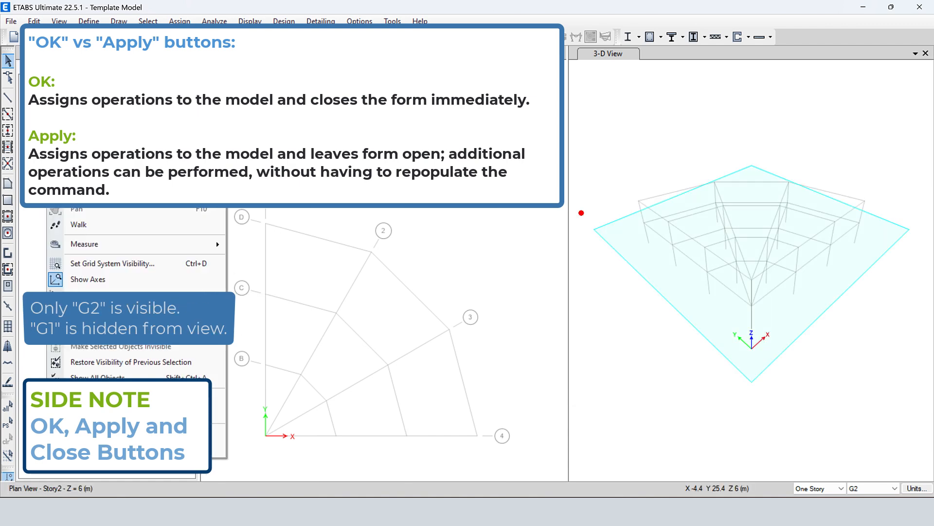
Step: Hide all grid lines in all windows through the grid system visibility settings, and show them again, applying each change
left_click(152, 264)
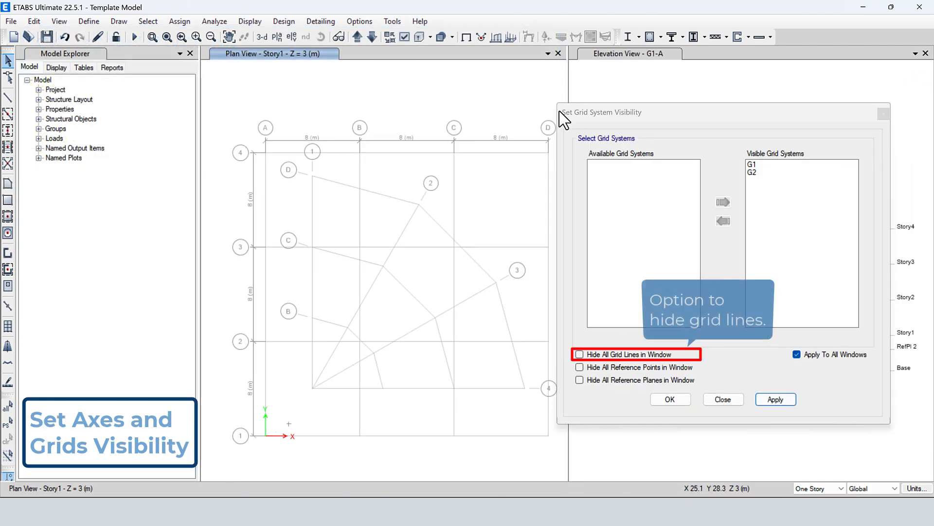
left_click(601, 360)
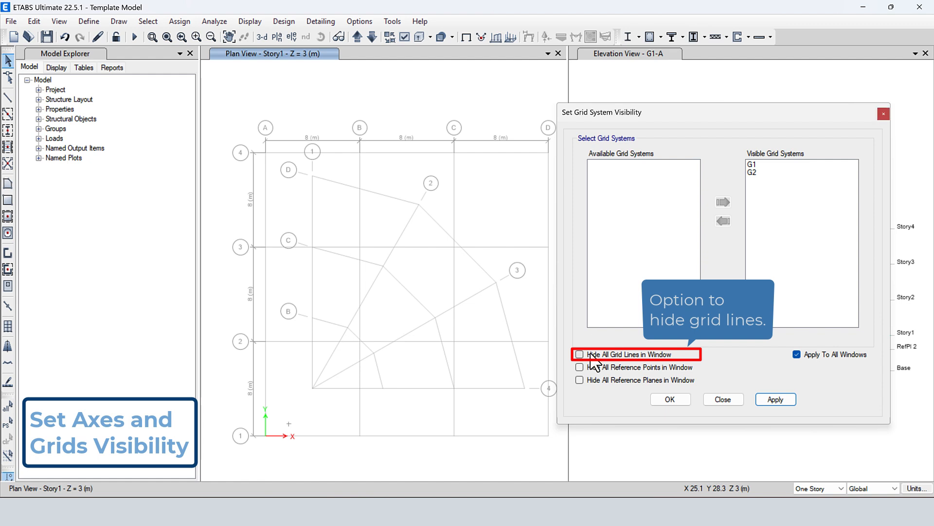
left_click(788, 400)
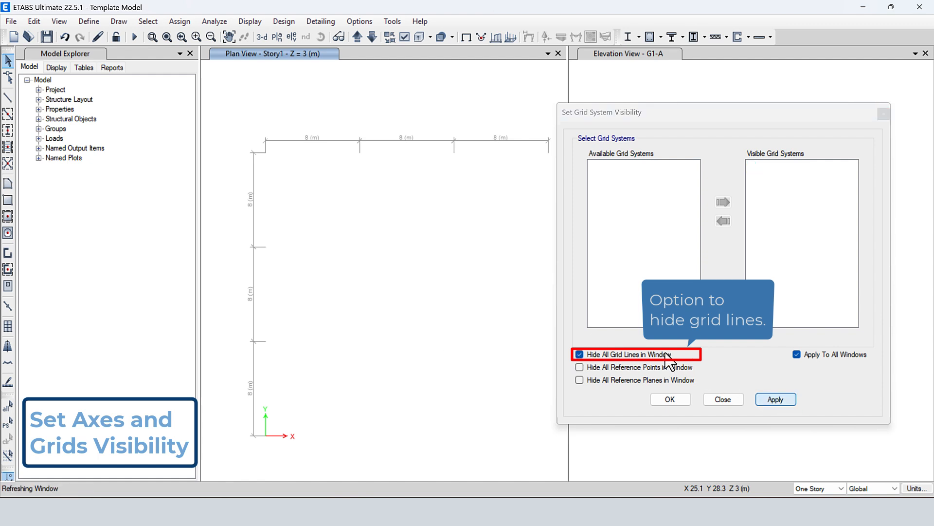
left_click(666, 355)
left_click(765, 399)
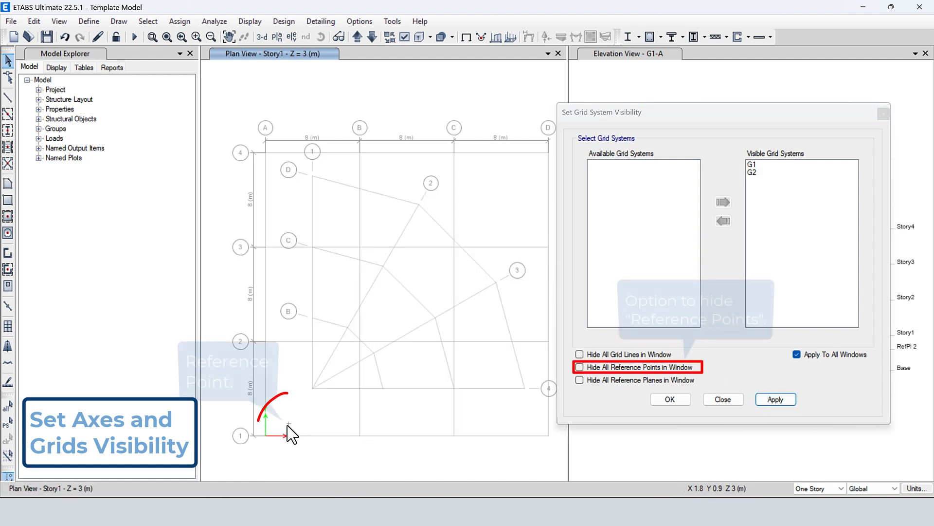
Step: Hide all reference points in all windows, apply the change, and clear the option again
left_click(586, 368)
left_click(776, 400)
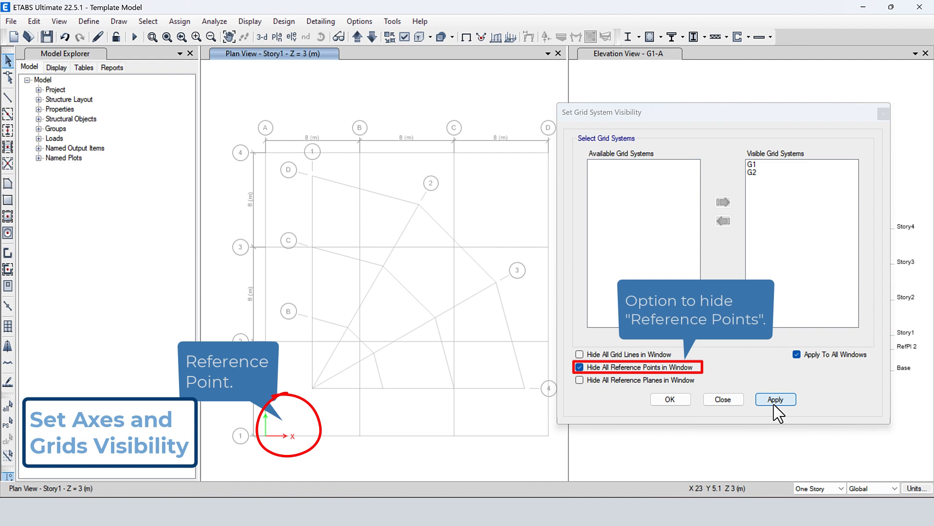
left_click(669, 367)
Step: With the dialog moved off the elevation view, hide all reference planes in all windows and show them again, applying each change
left_click_drag(710, 117, 415, 118)
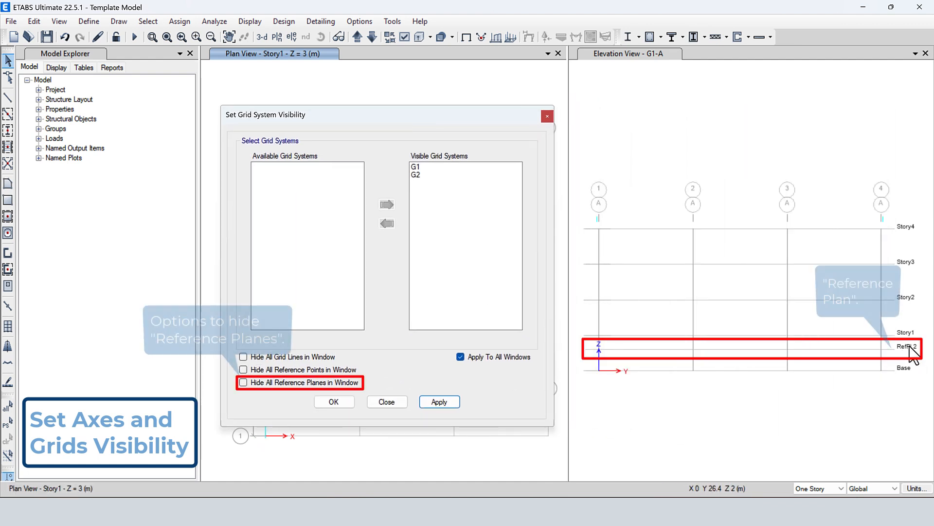
left_click(340, 382)
left_click(443, 401)
left_click(340, 382)
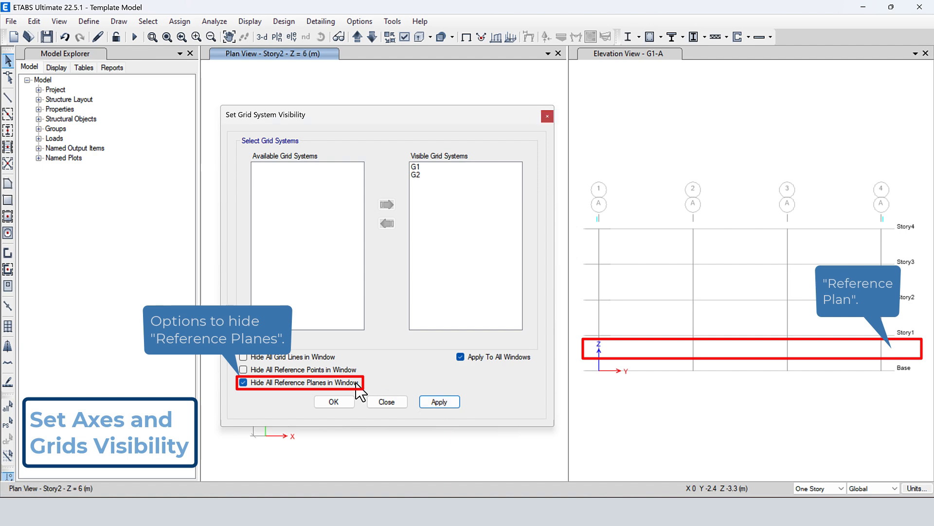
left_click(440, 401)
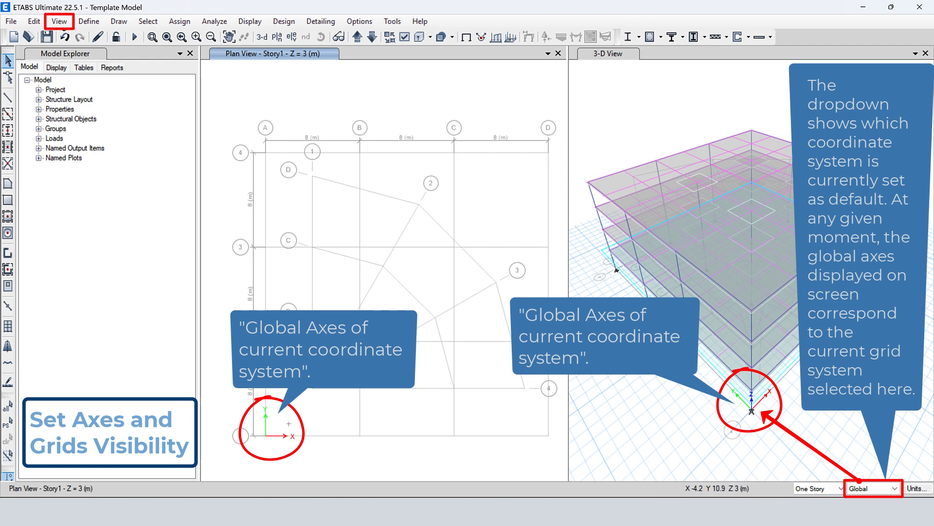
Step: Turn the display of the global axes off and back on
left_click(58, 26)
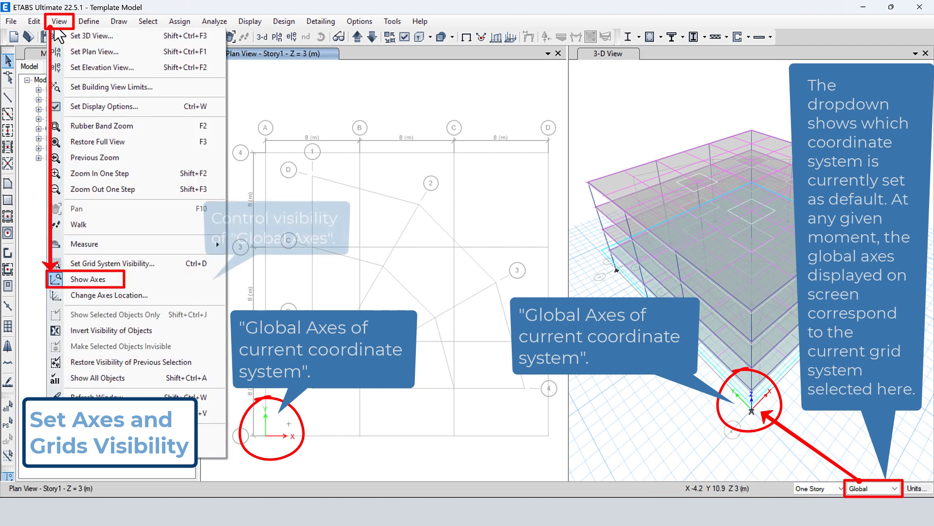
left_click(98, 284)
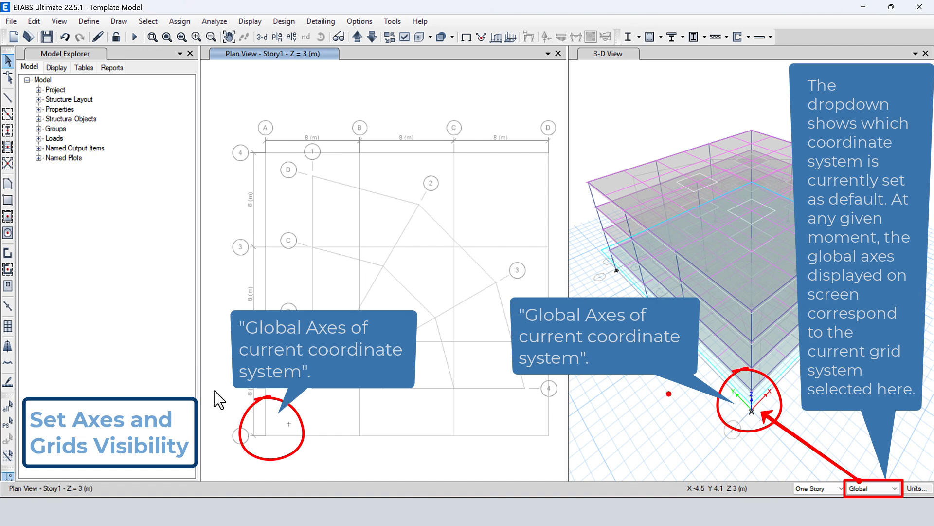
left_click(58, 22)
left_click(87, 279)
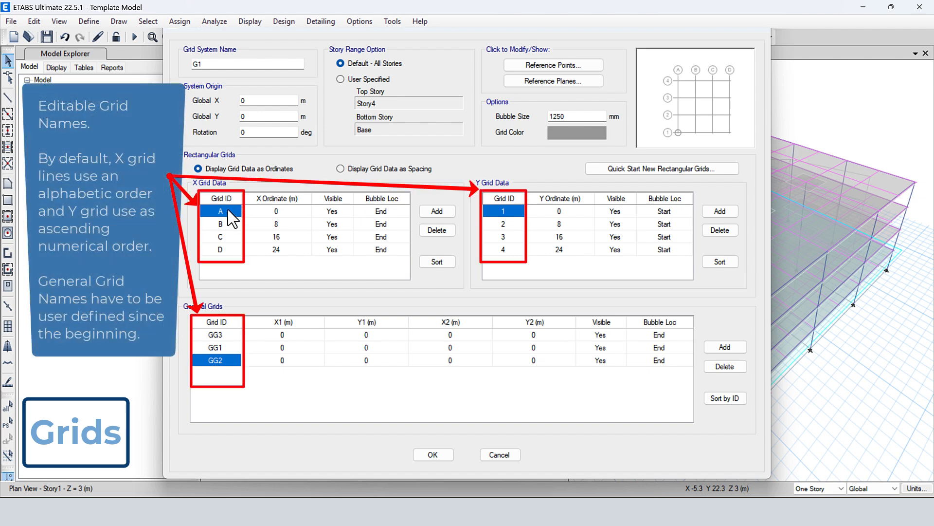
Step: Examine the editable grid IDs of system G1 by selecting X grid B, Y grid 2 and general grid GG1
left_click(228, 224)
double_click(508, 222)
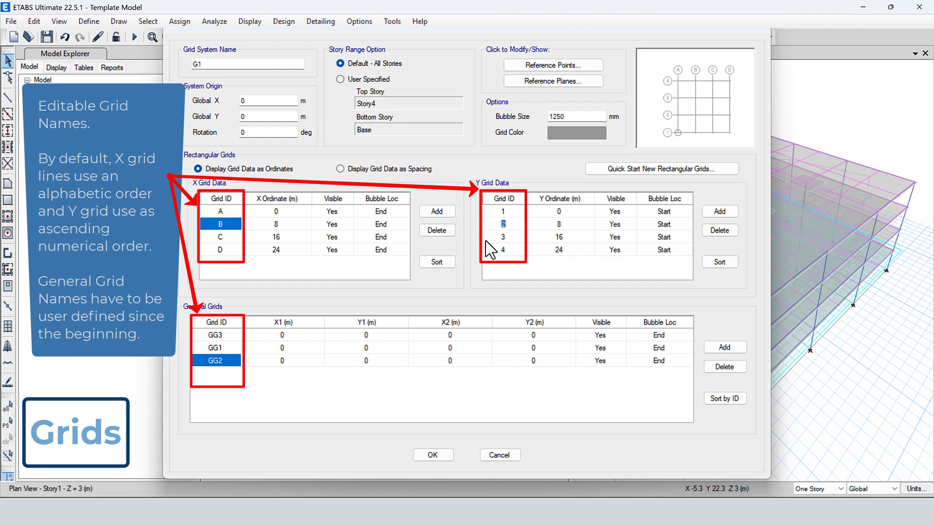
left_click(225, 349)
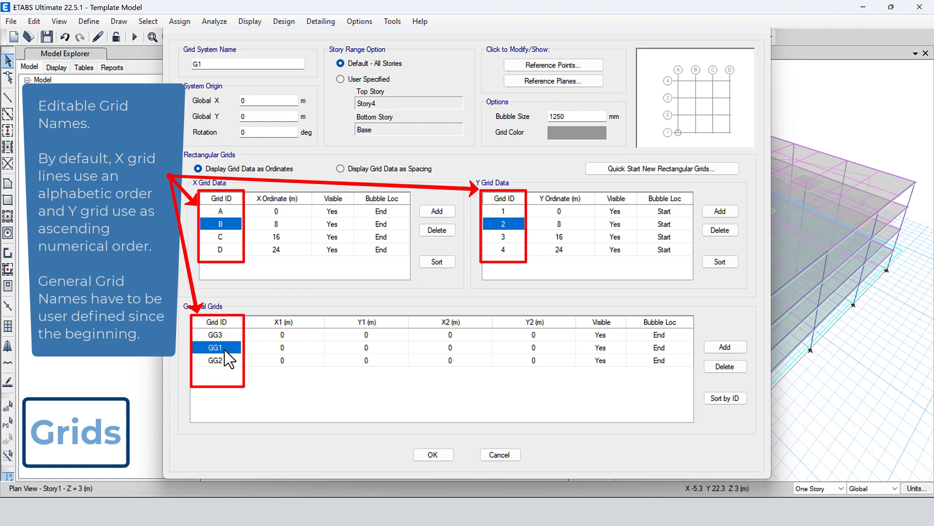
left_click(219, 347)
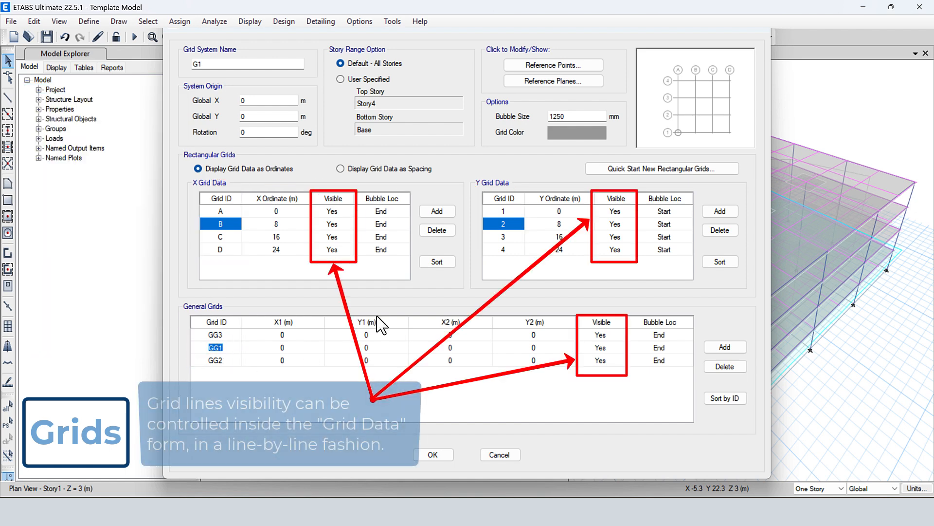
Step: Examine the visibility choices of individual X, Y and general grid lines, and the bubble location choices of X grid A
left_click(341, 211)
left_click(346, 211)
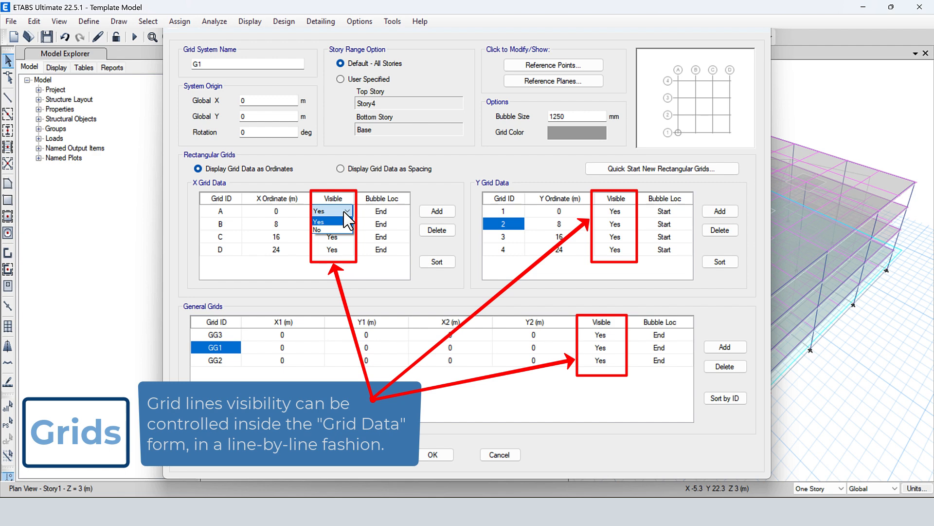
left_click(347, 221)
left_click(347, 236)
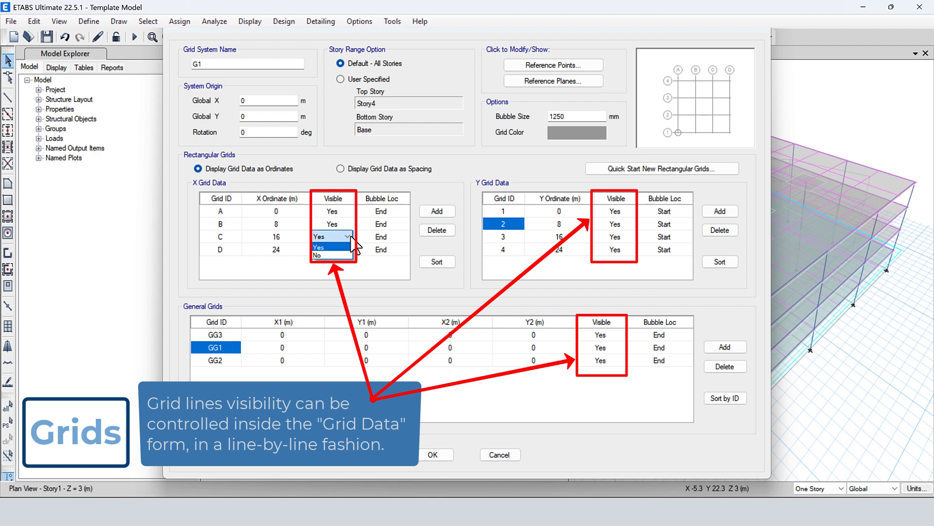
left_click(351, 238)
left_click(620, 213)
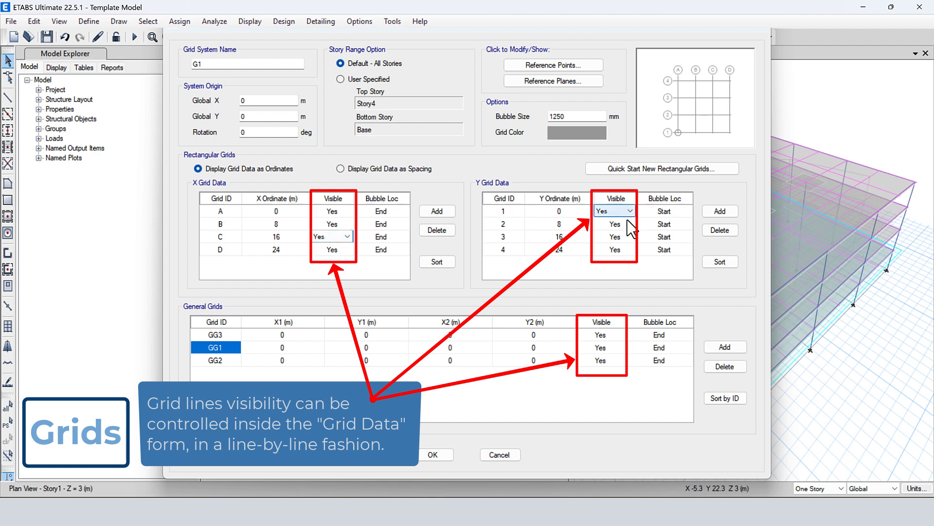
left_click(627, 235)
left_click(629, 236)
left_click(629, 236)
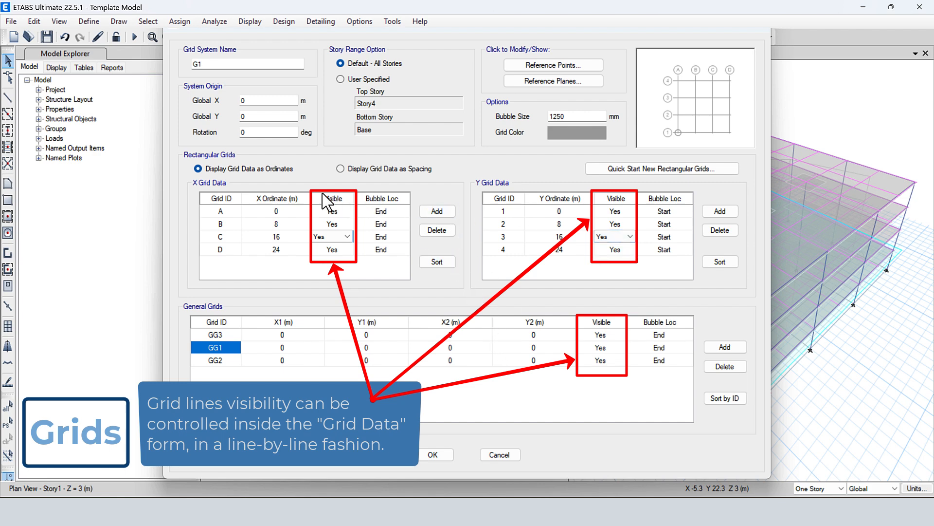
left_click(608, 347)
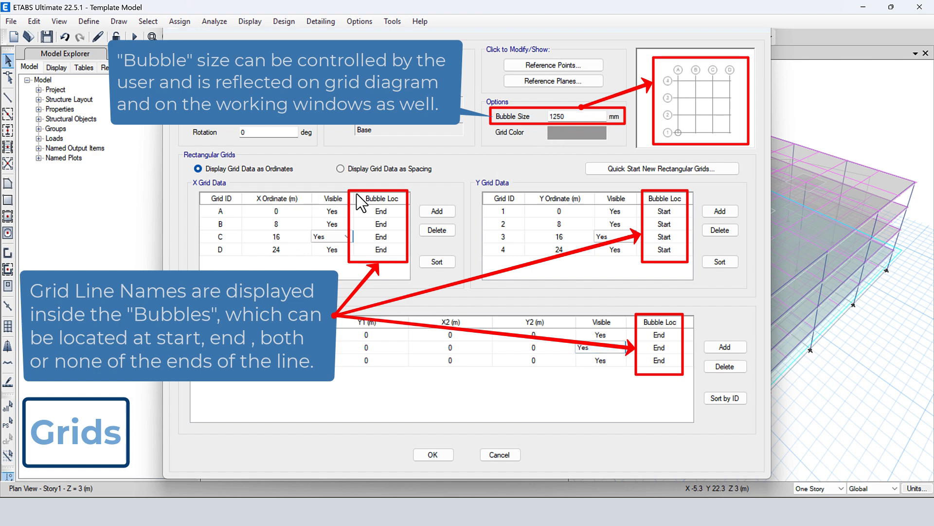
left_click(401, 213)
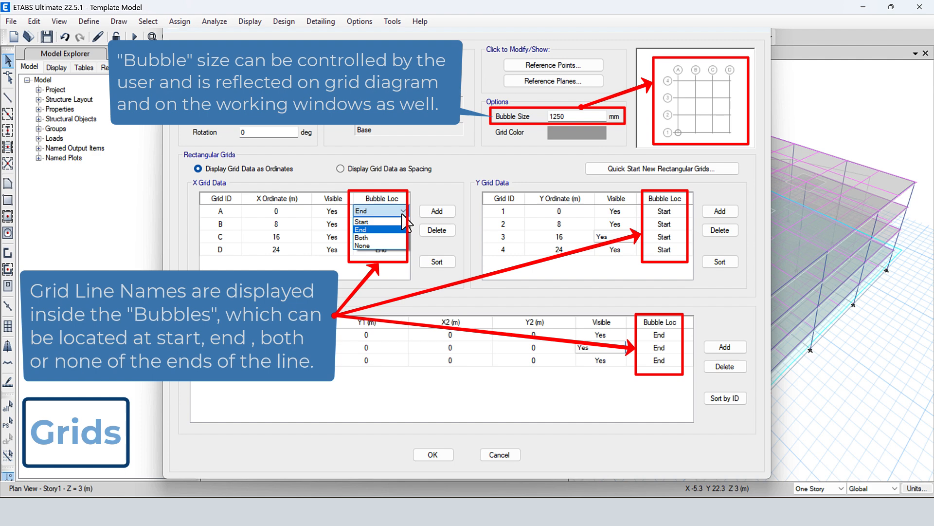
left_click(402, 197)
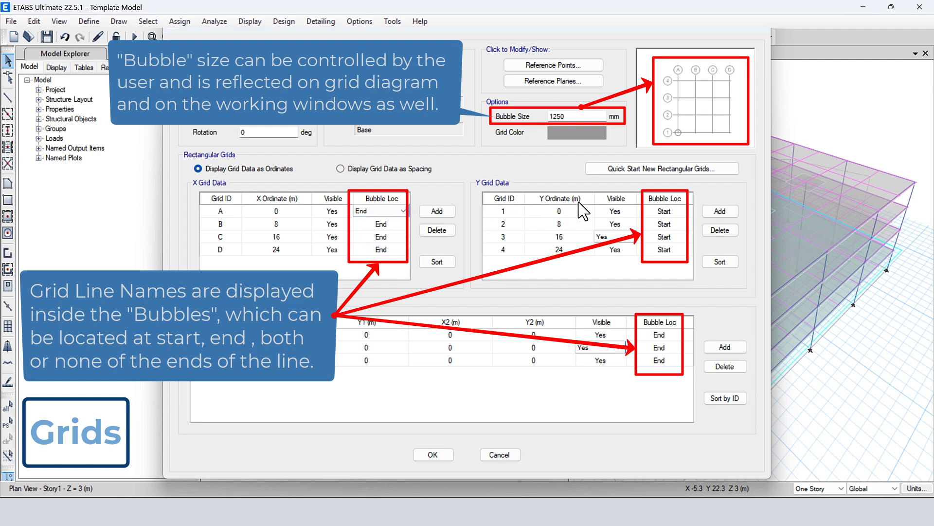
Step: Set the grid bubble size to 500 mm, and view the grid colour choices without picking one
double_click(553, 116)
type("5")
left_click(380, 249)
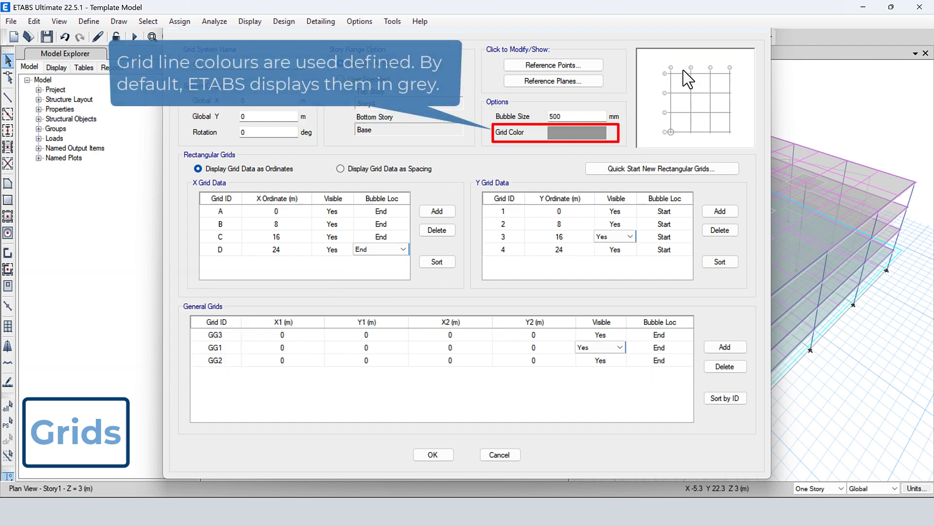
left_click(588, 134)
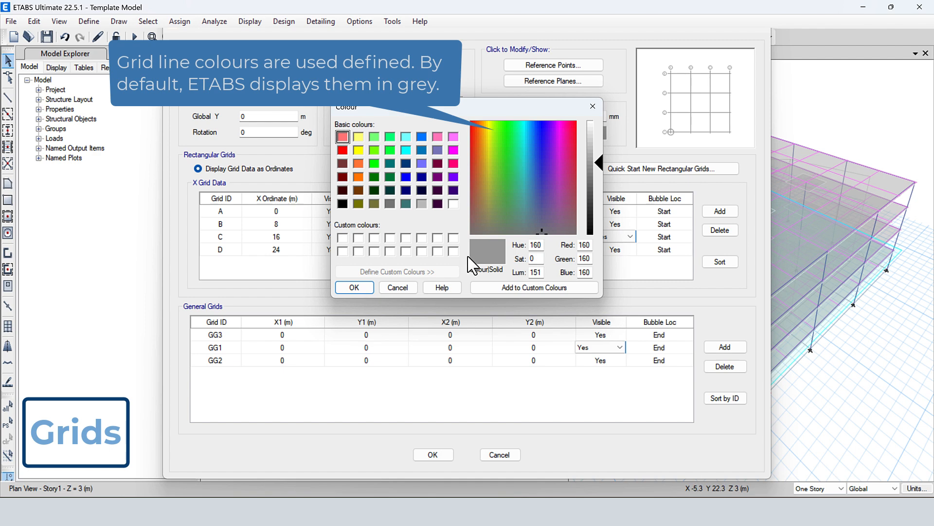
left_click(404, 287)
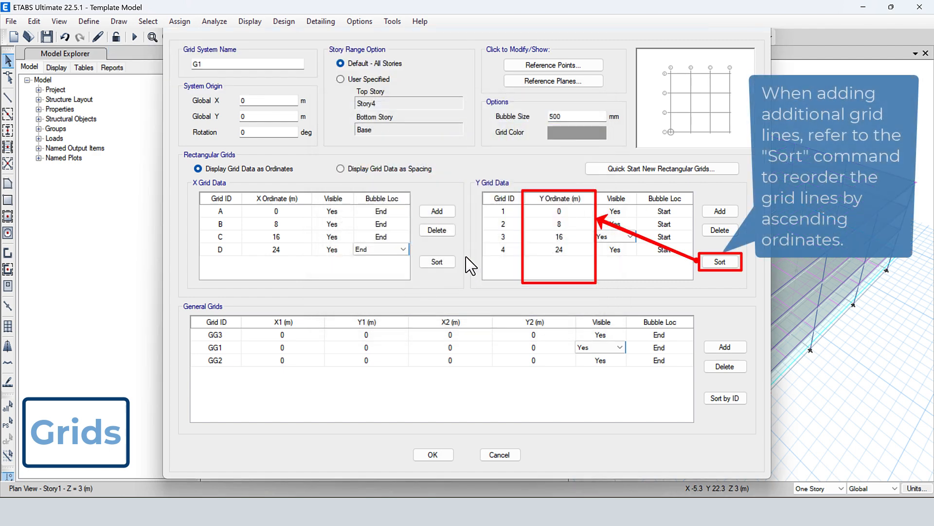
Step: Add Y grid line 5 at ordinate 3 m, and sort the Y grids by ordinate and the general grids by ID
left_click(721, 214)
left_click(573, 265)
left_click(563, 263)
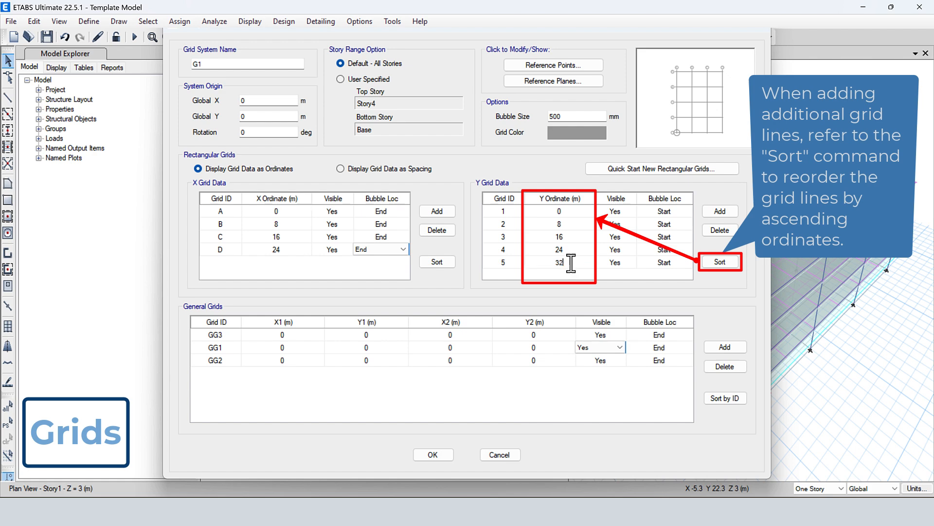
left_click(719, 263)
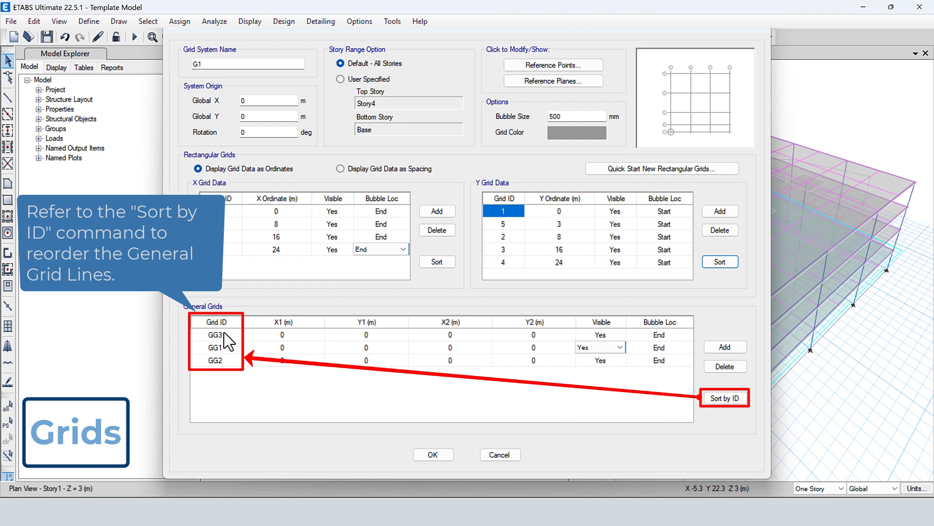
left_click(725, 398)
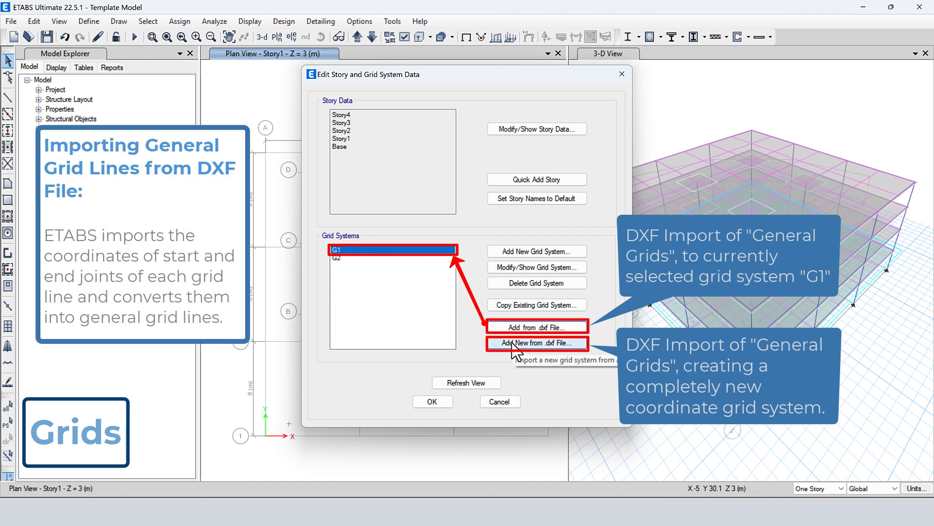
Step: Import general grids into system G1 from the Floor 1 DXF file, using its Grid layer and mm as file units
left_click(583, 331)
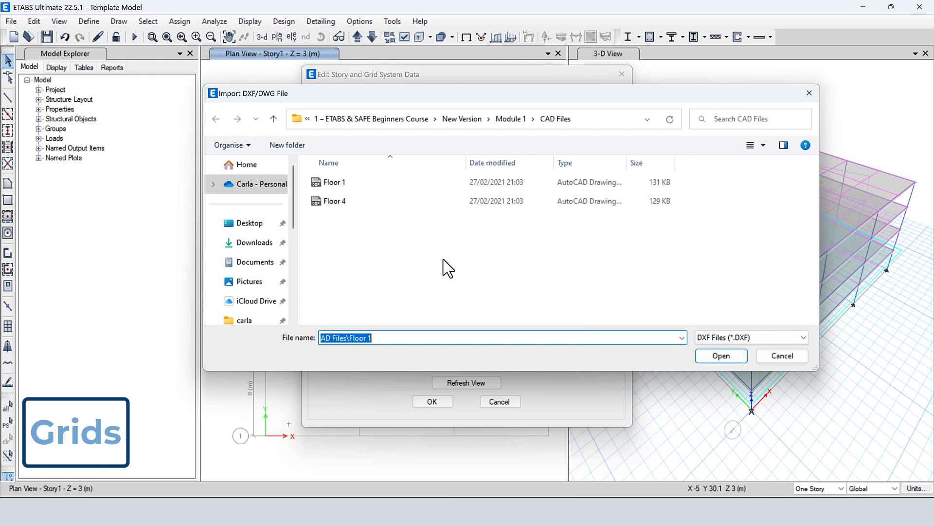
left_click(344, 185)
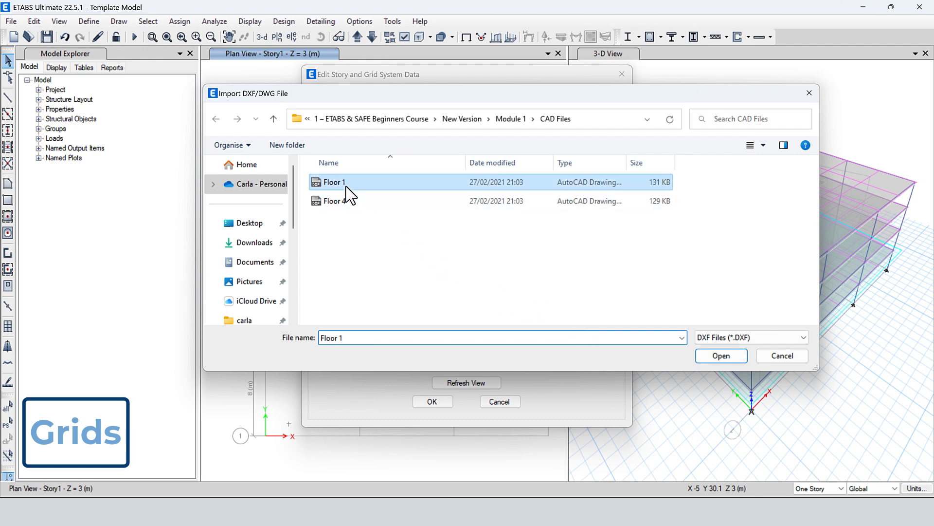
left_click(722, 356)
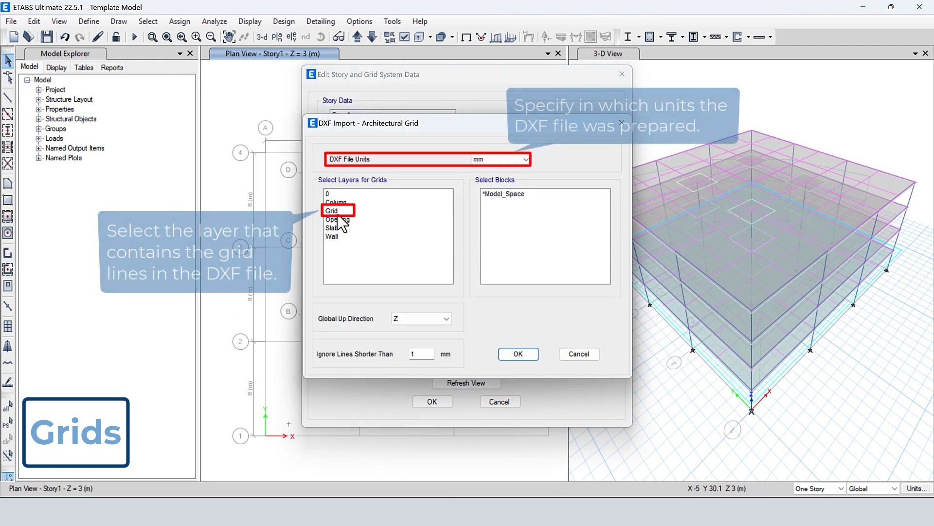
left_click(340, 212)
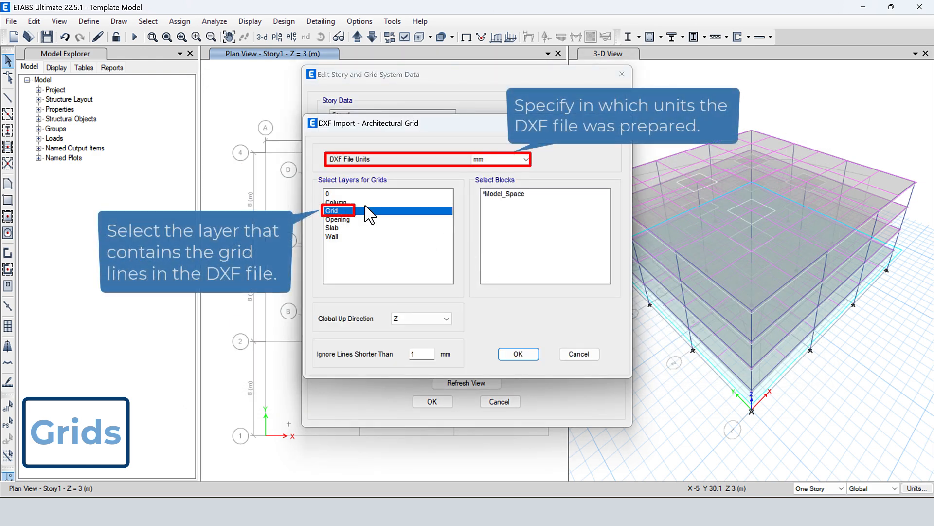
left_click(496, 159)
left_click(495, 160)
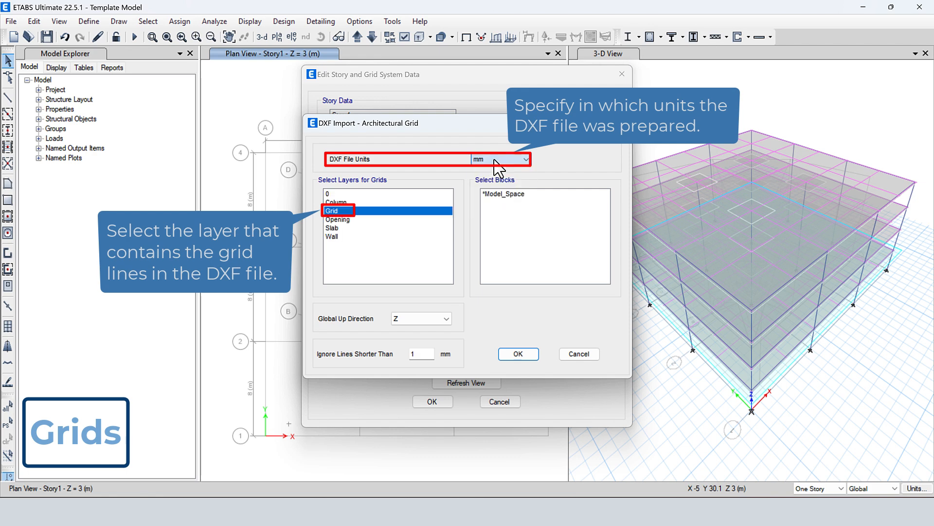
left_click(518, 353)
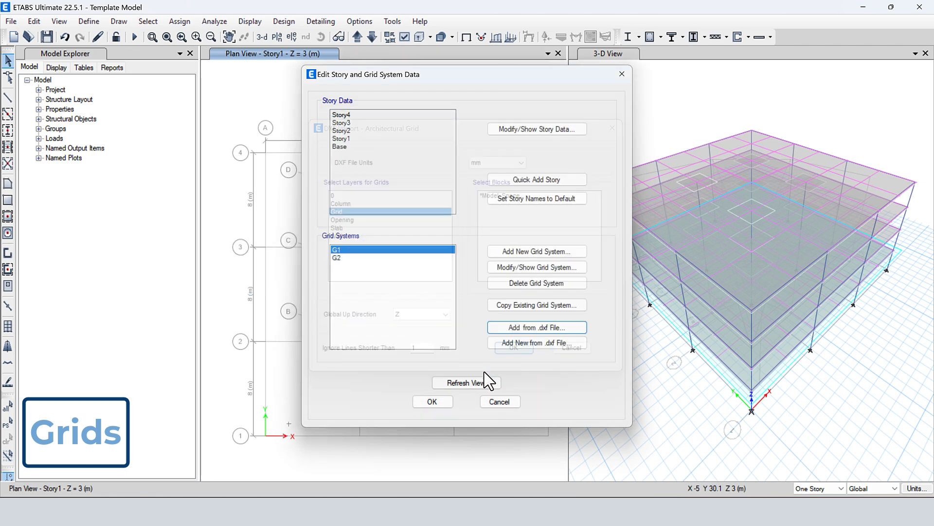
Step: Show the data of grid system G1, and accept the story and grid system settings
left_click(525, 269)
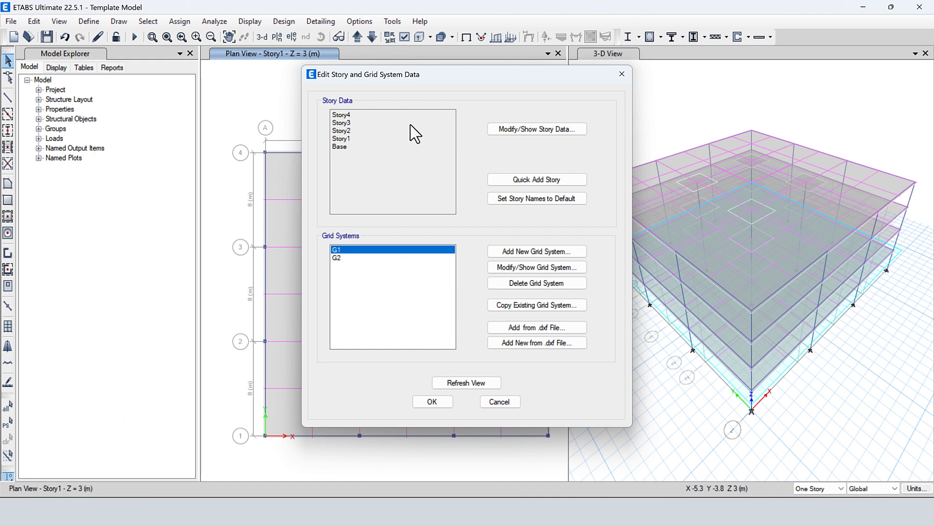
left_click(433, 402)
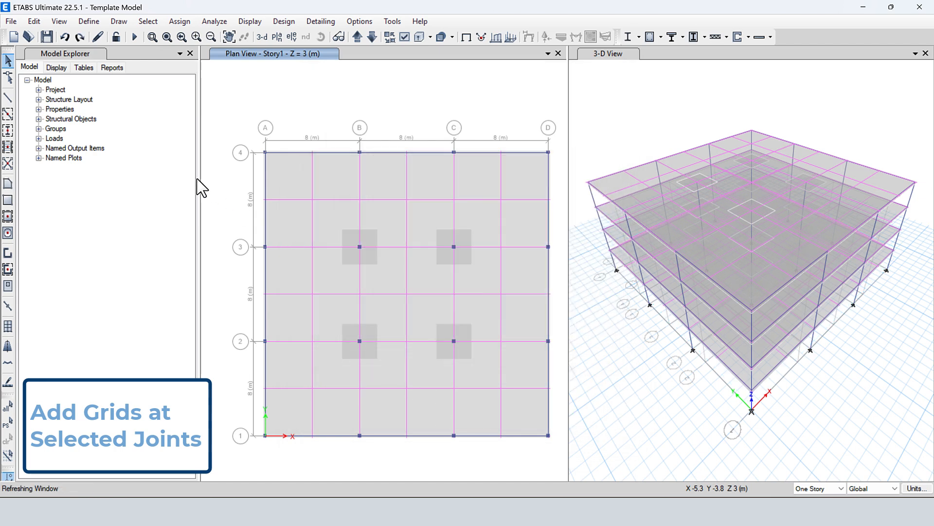
Step: Select the two left corner joints of the drop panel at grid intersection B-3, and view the elevation list without choosing one
left_click(33, 21)
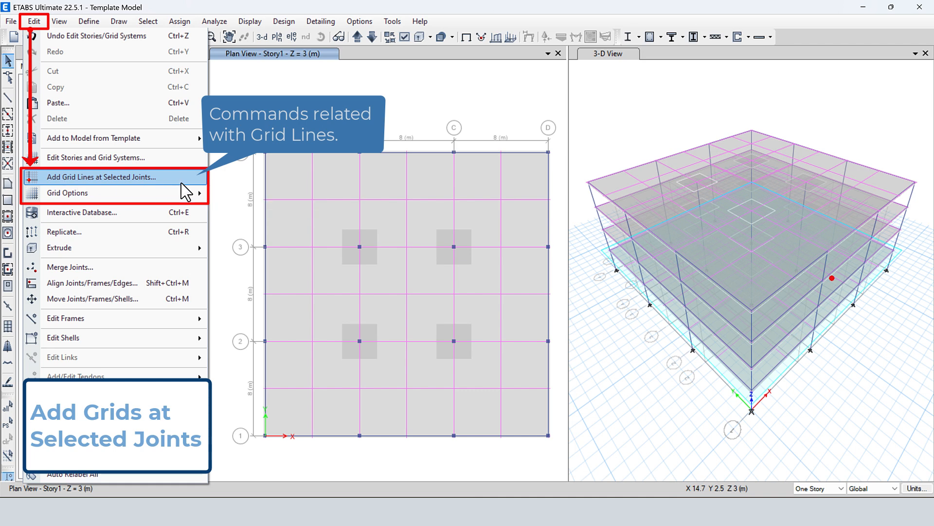
left_click(232, 176)
left_click(342, 228)
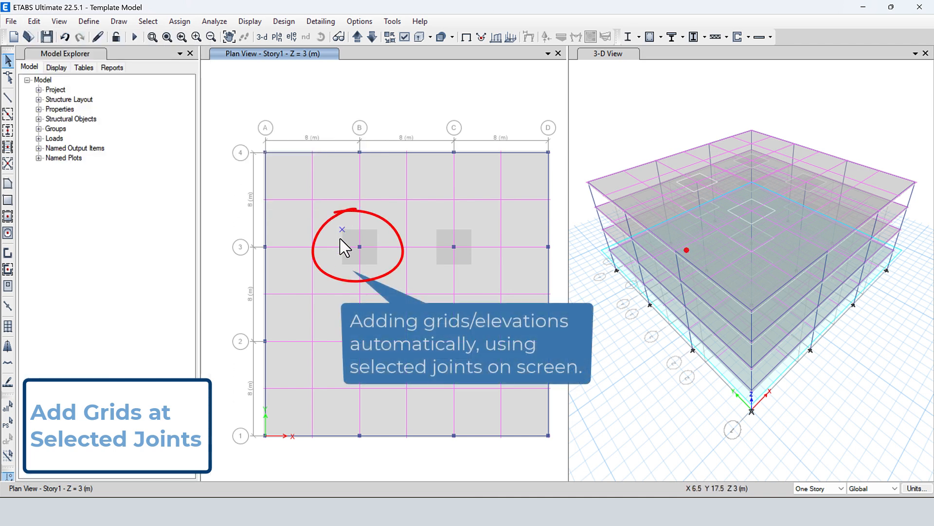
left_click(342, 264)
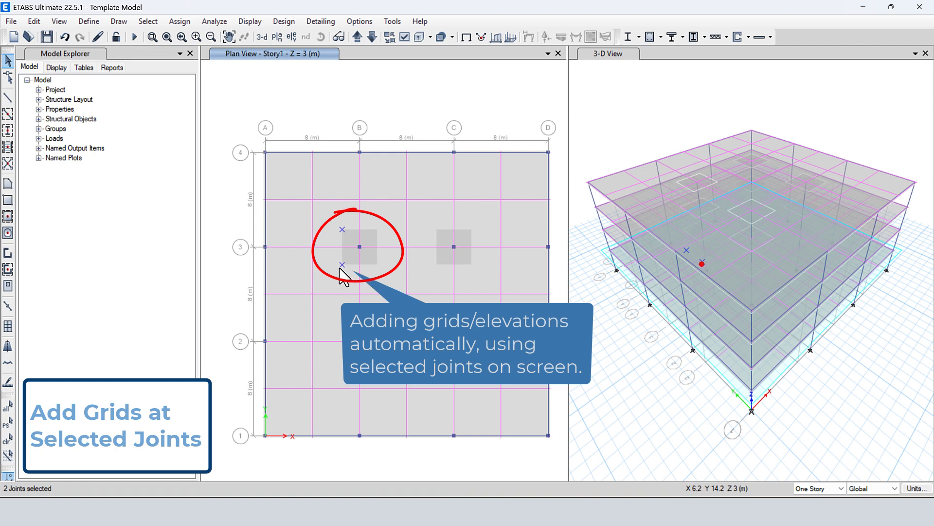
left_click(291, 37)
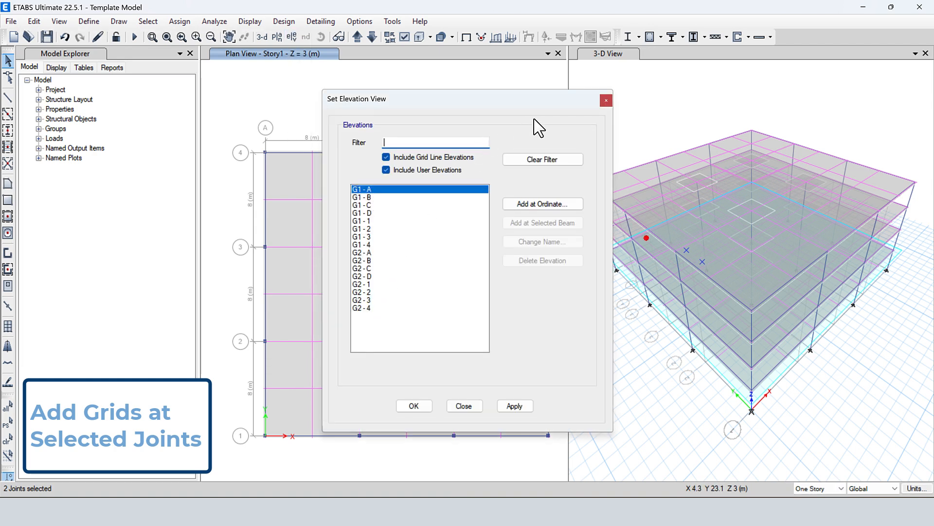
left_click(606, 101)
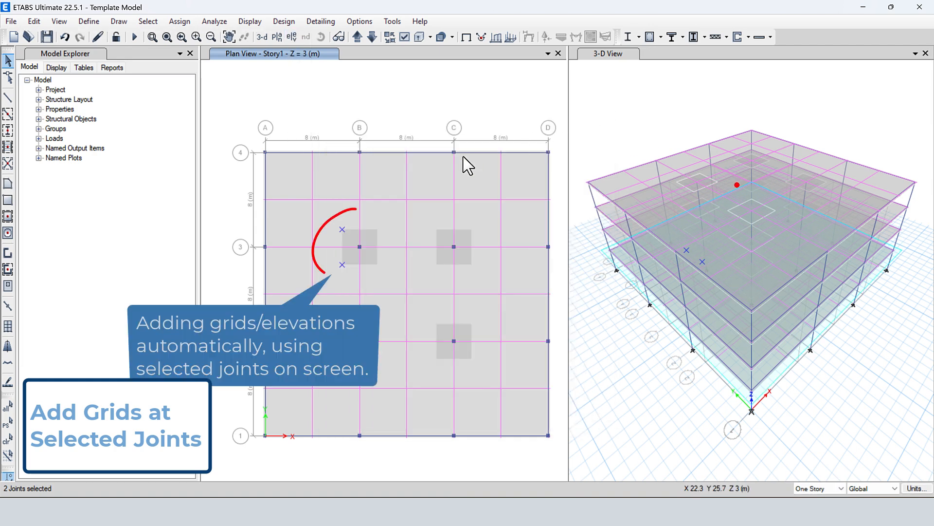
Step: Add grid lines parallel to X at the two selected joints in grid system G1
left_click(36, 22)
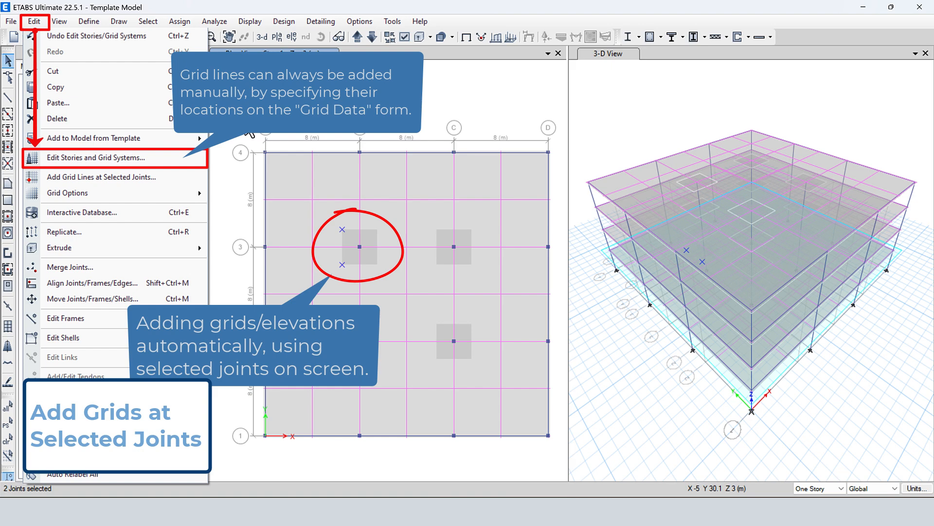
left_click(245, 120)
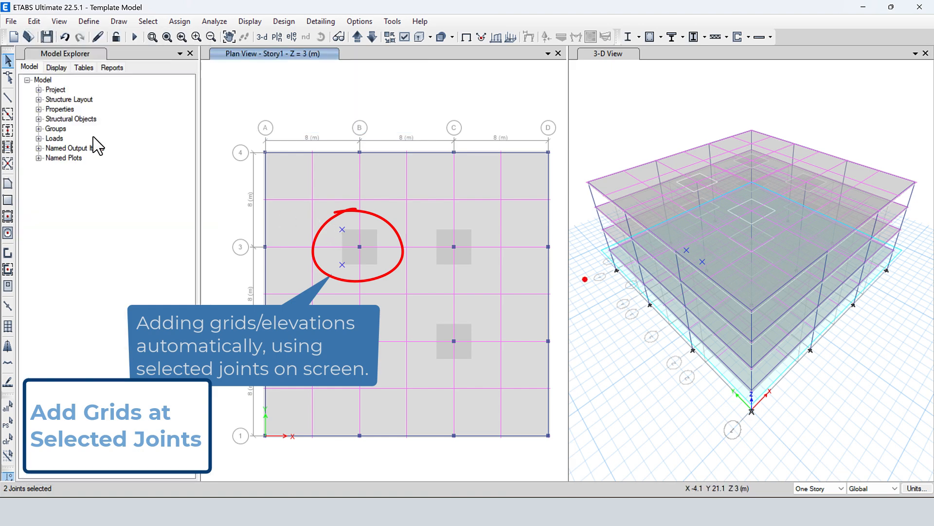
left_click(34, 21)
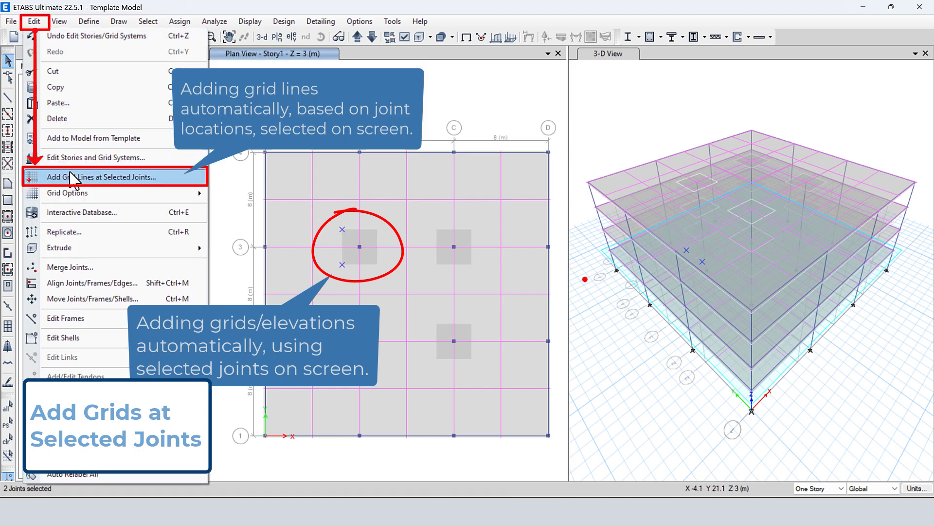
left_click(171, 180)
left_click_drag(492, 170, 511, 170)
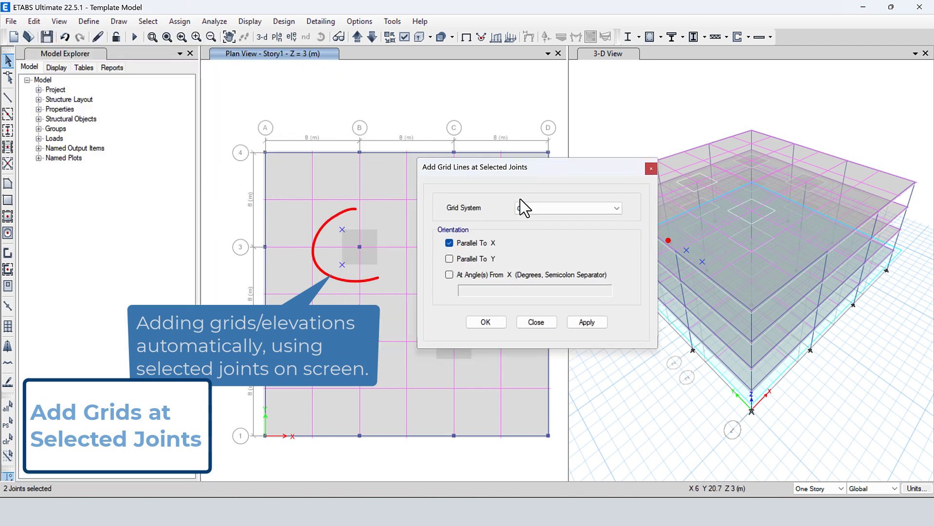
left_click(521, 207)
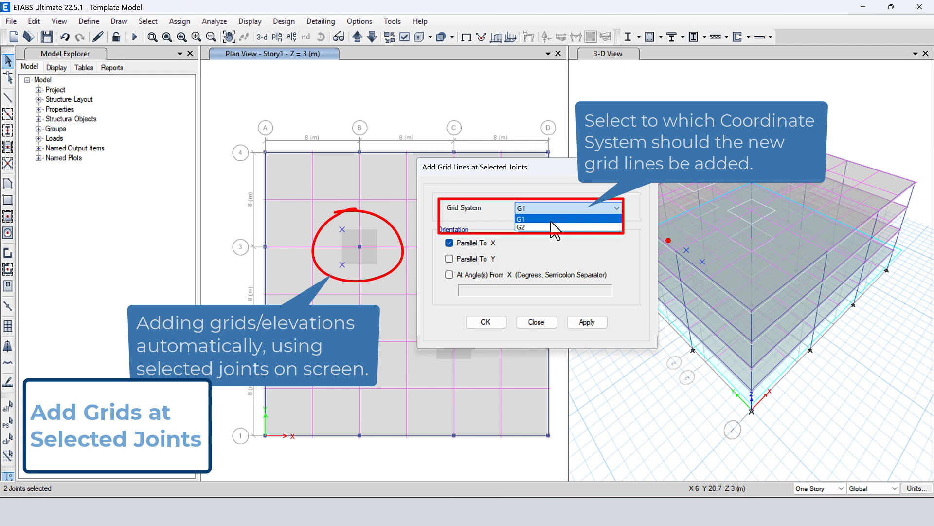
left_click(555, 219)
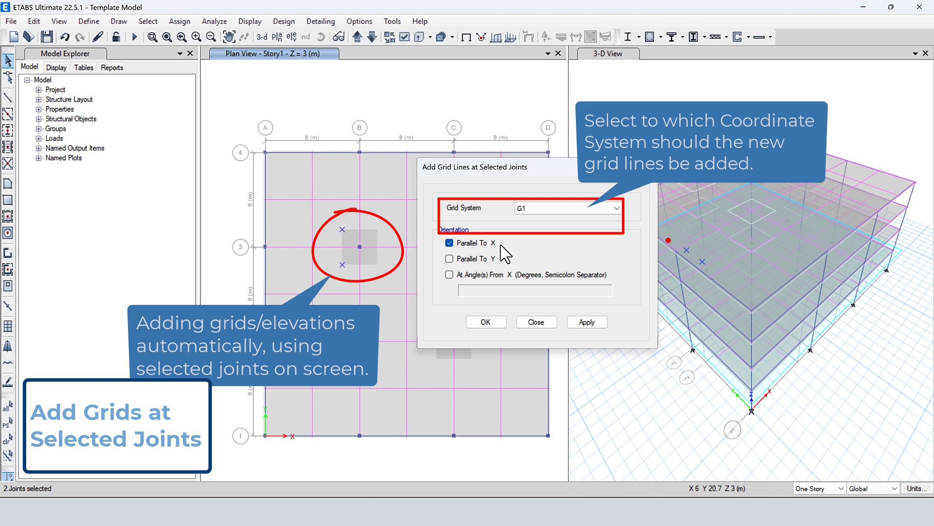
left_click(486, 322)
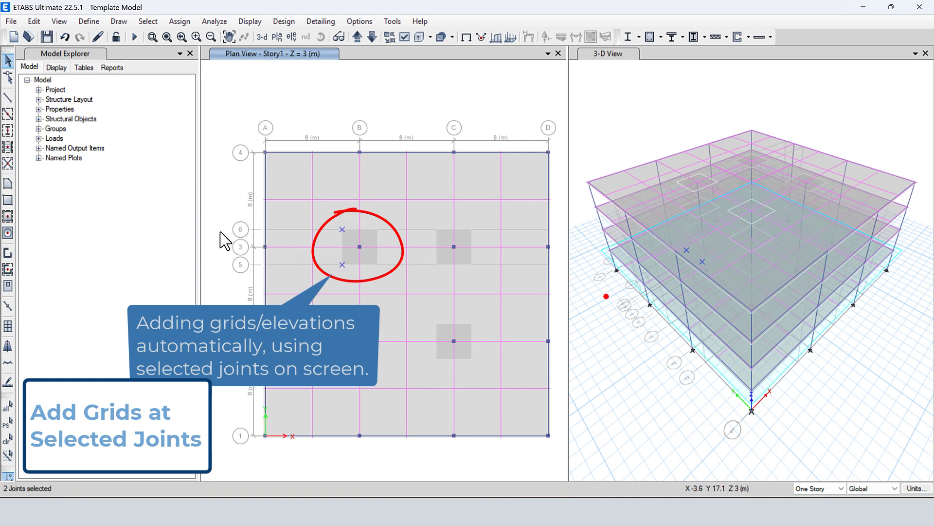
Step: Show the data of grid system G1 to examine the added grid lines
left_click(35, 21)
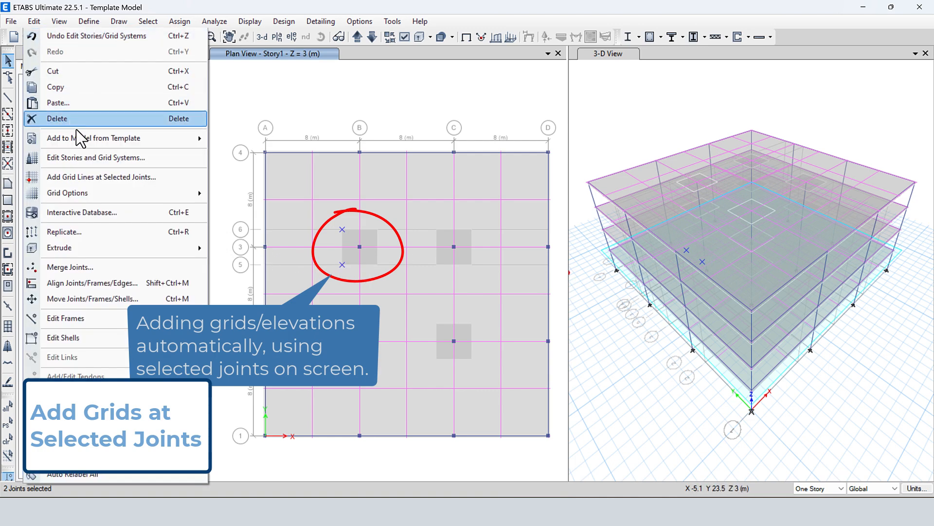
left_click(84, 157)
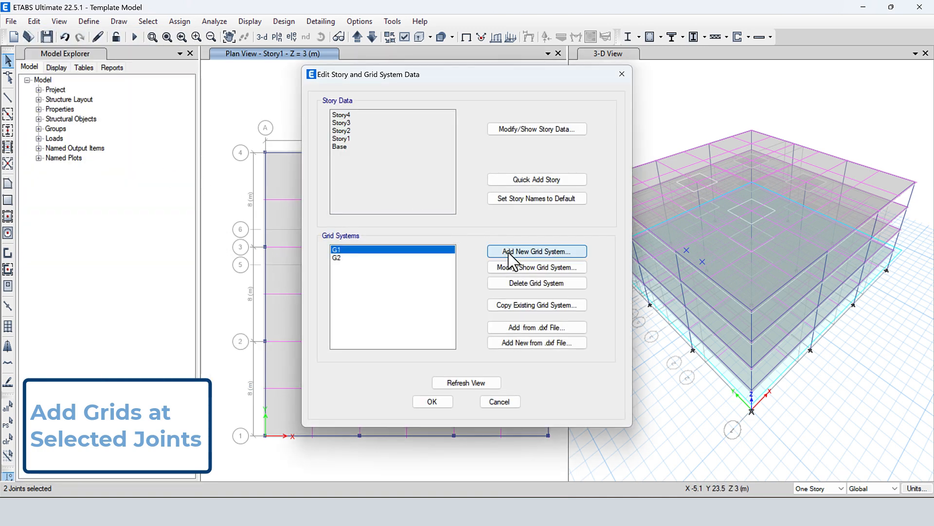
left_click(520, 267)
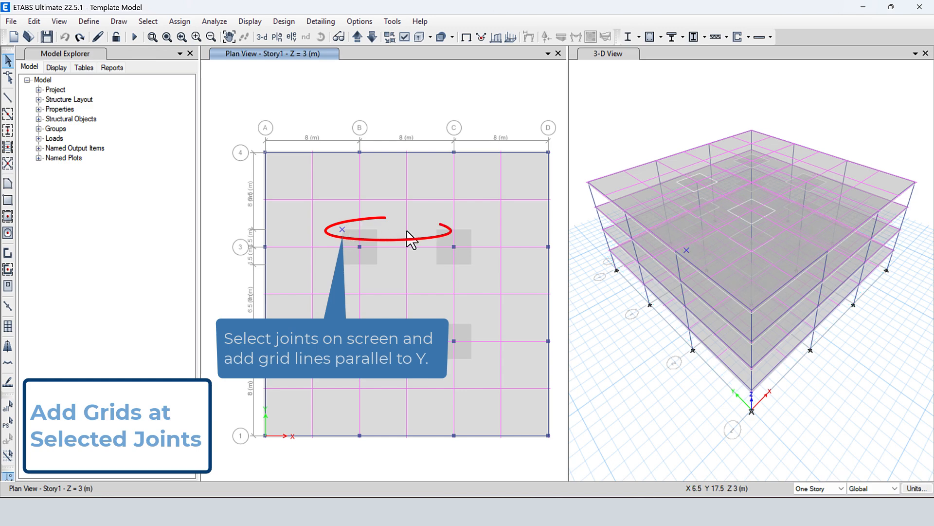
Step: Add grid lines parallel to Y at the upper-left corner joints of the B-3 and C-3 drop panels, and review their X ordinates in G1
left_click(437, 230)
left_click(34, 22)
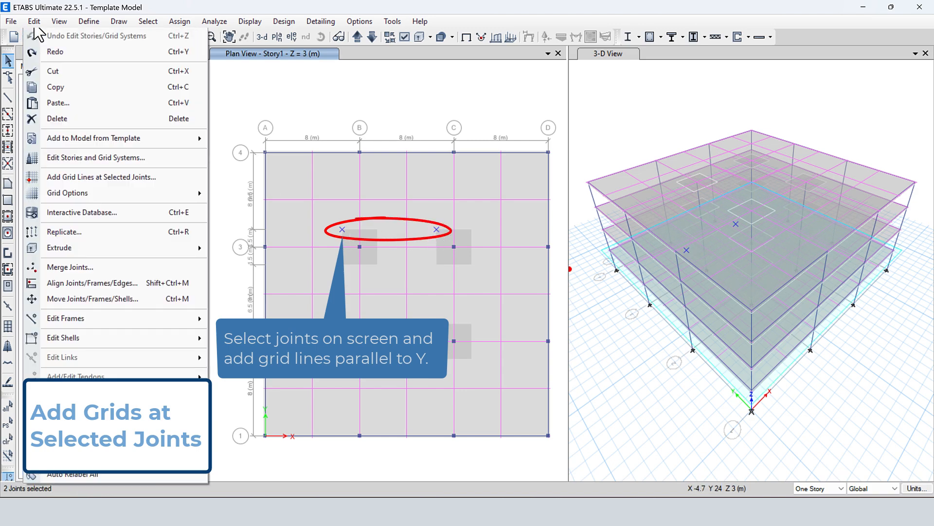
left_click(77, 177)
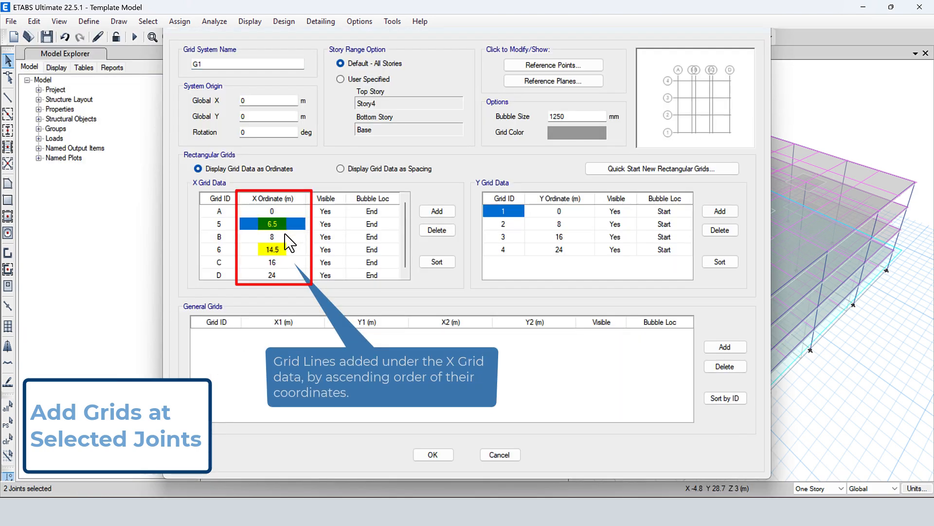
left_click(288, 249)
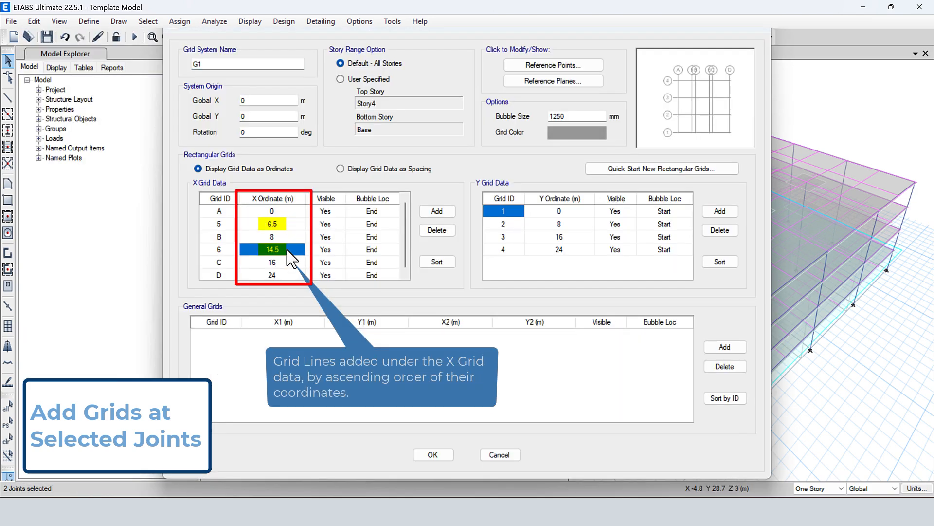
left_click(433, 455)
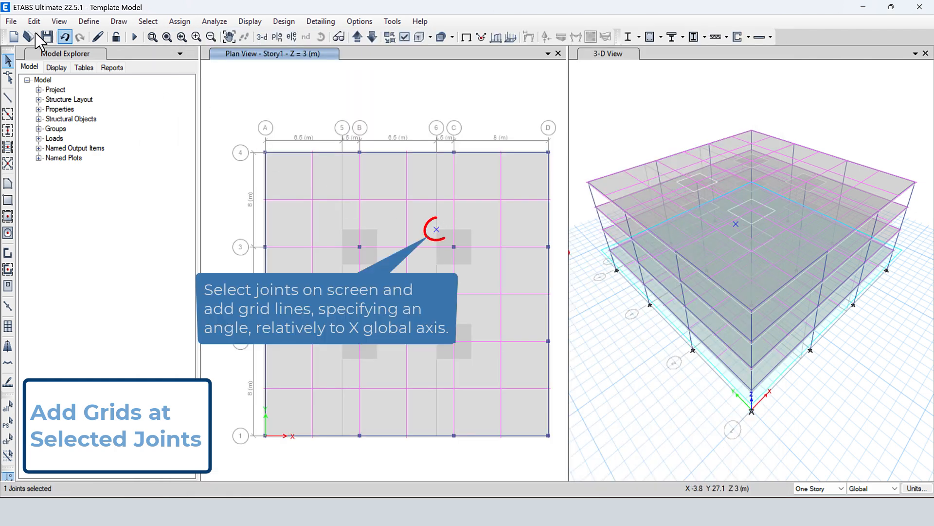
Step: Add a grid line at 30 degrees from X in system G1 through the selected corner joint of the C-3 drop panel
left_click(34, 21)
left_click(78, 177)
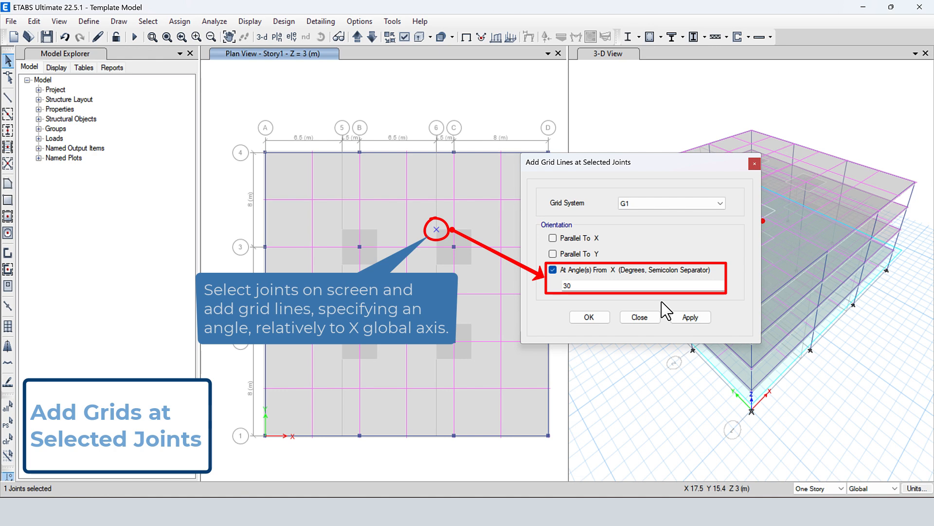
left_click(588, 316)
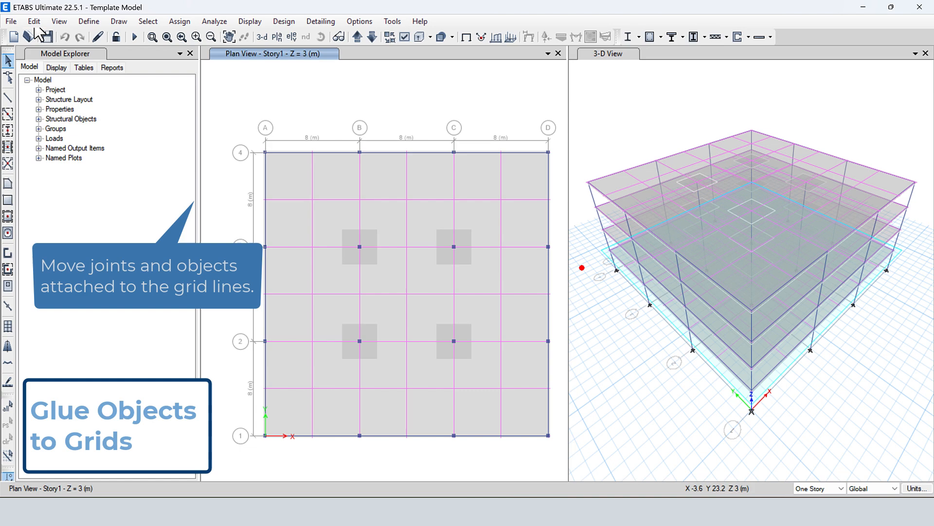
Step: Turn on the Glue Joints to Grids option so attached joints and objects move with the grid lines
left_click(34, 21)
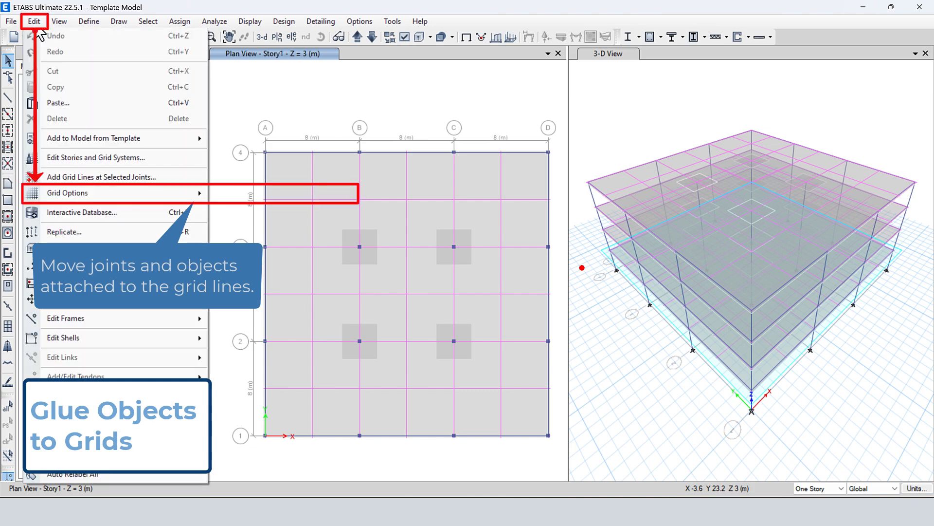
mouse_move(125, 199)
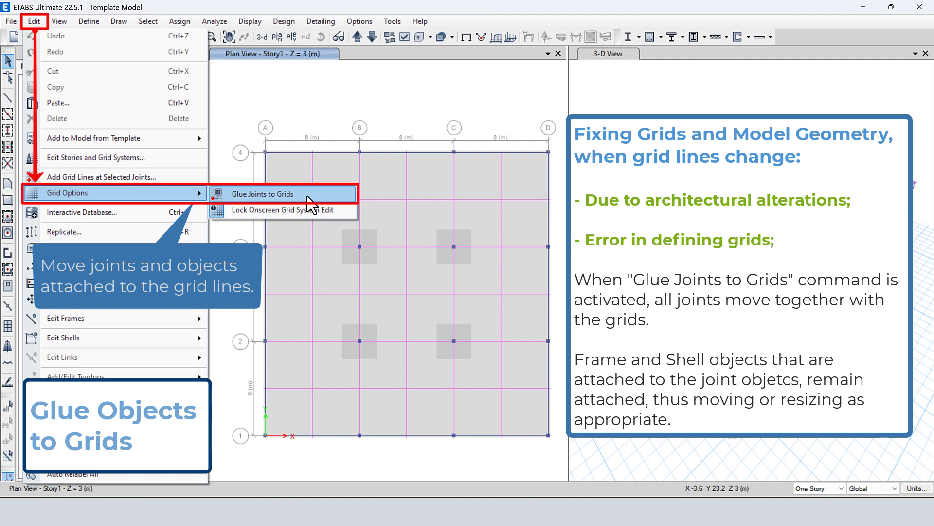
left_click(344, 103)
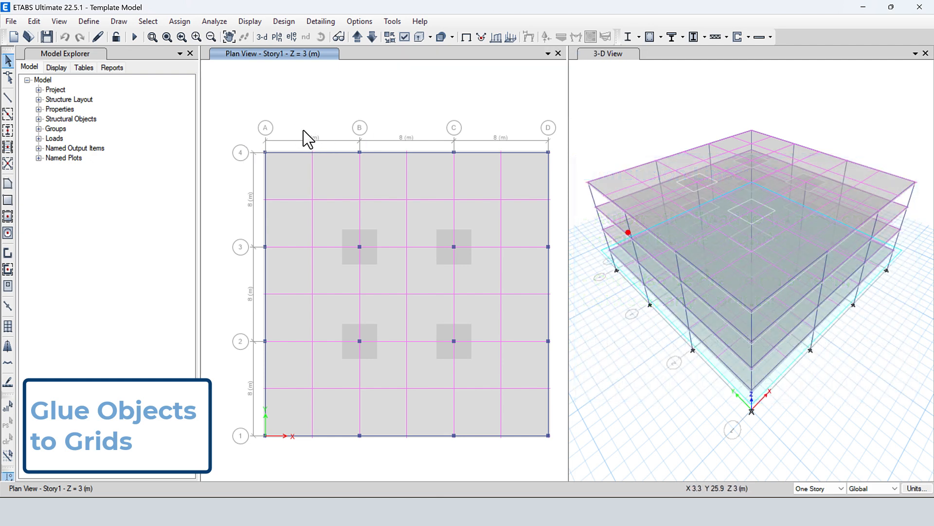
left_click(34, 21)
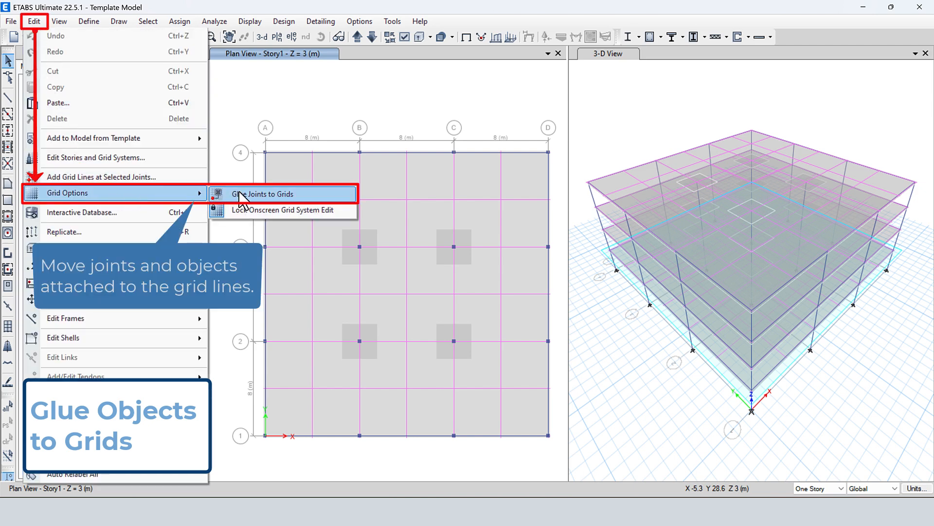
left_click(308, 196)
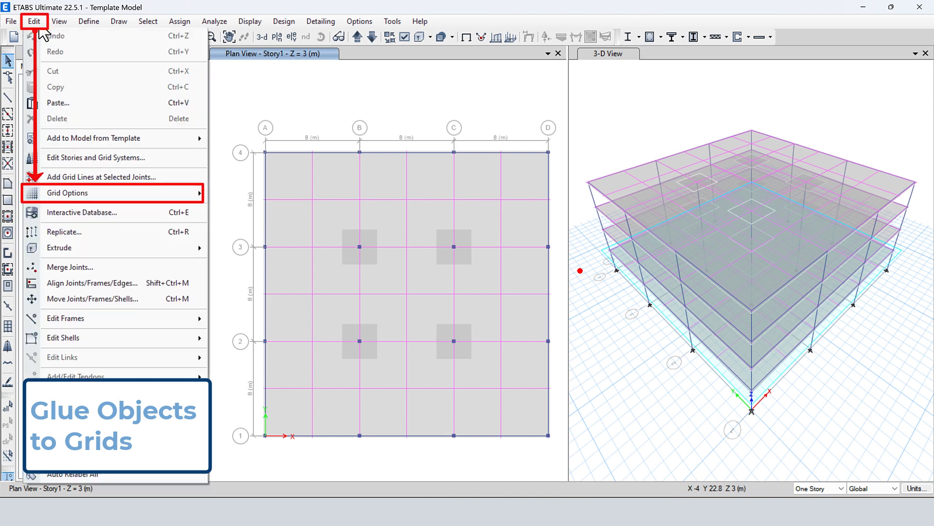
mouse_move(195, 193)
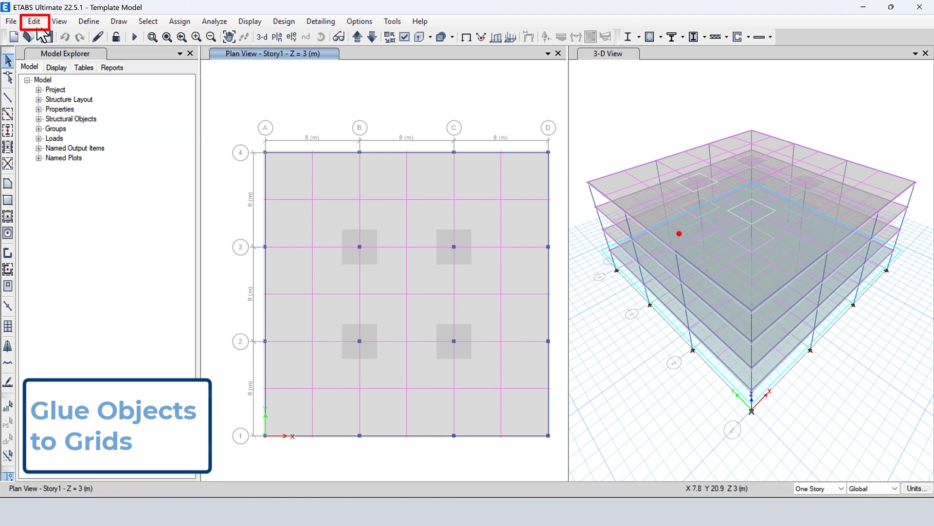
Step: Set the X ordinate of grid line B in system G1 to 5 m and accept the story and grid system data
left_click(36, 23)
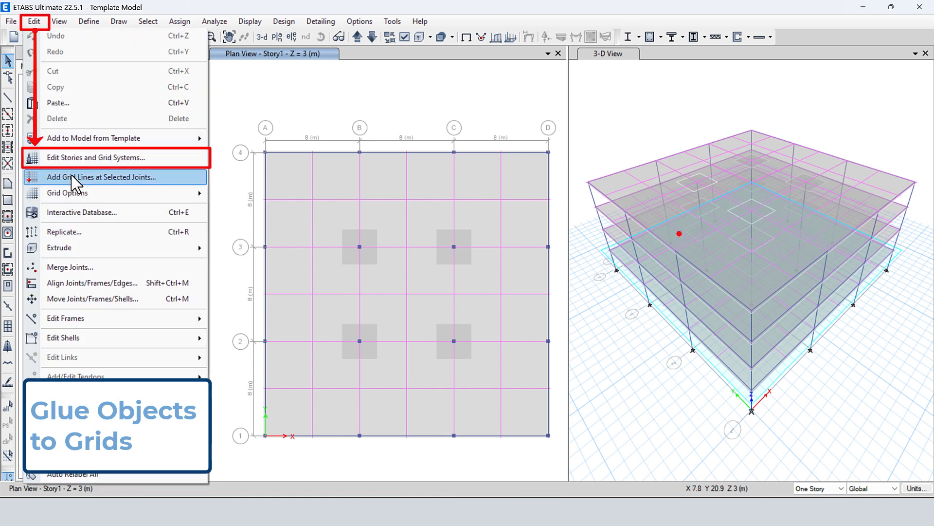
left_click(73, 158)
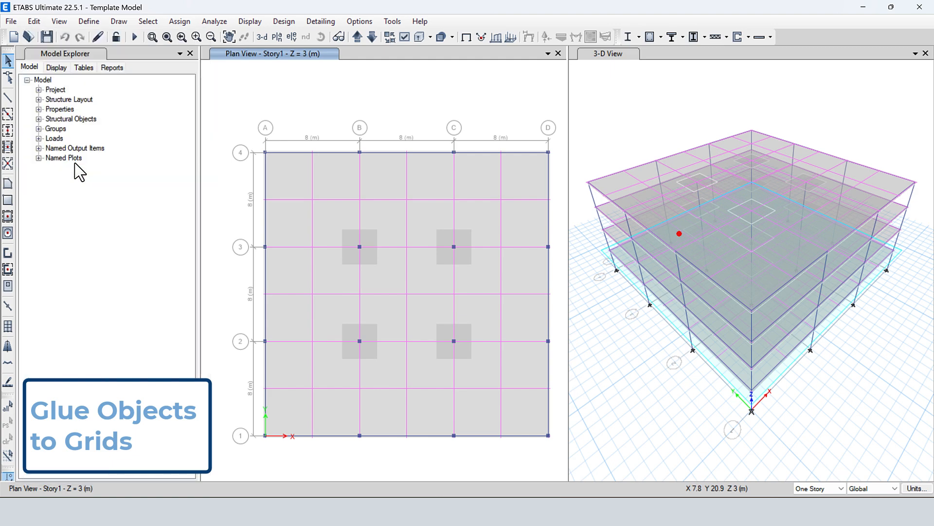
left_click(513, 268)
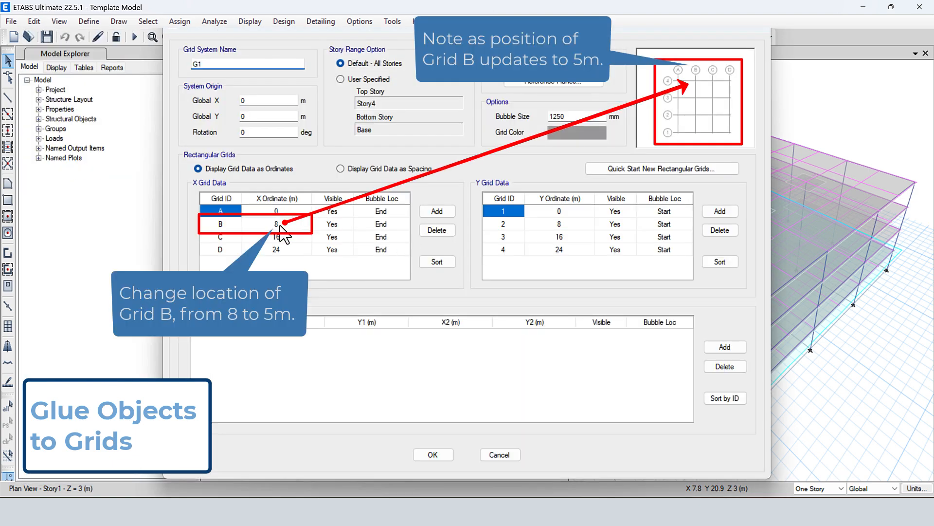
left_click(281, 224)
type("5")
key("Up")
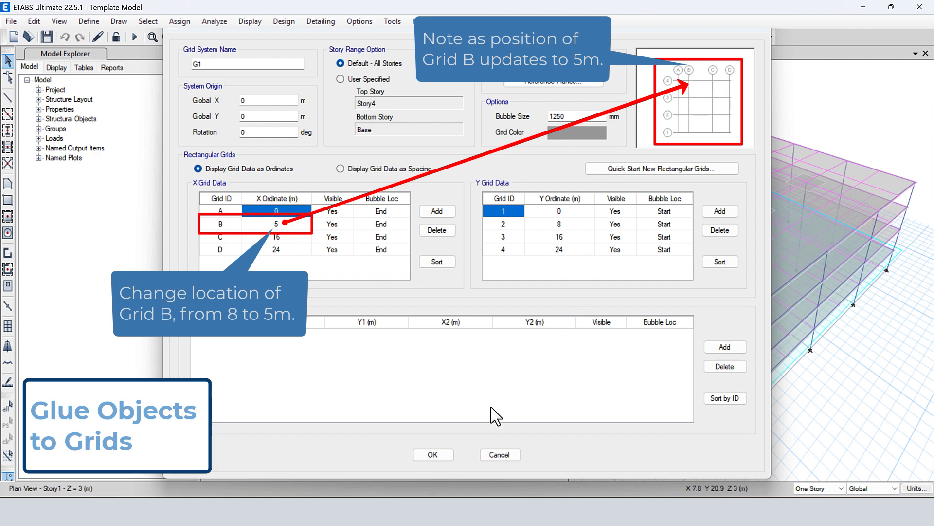
left_click(434, 455)
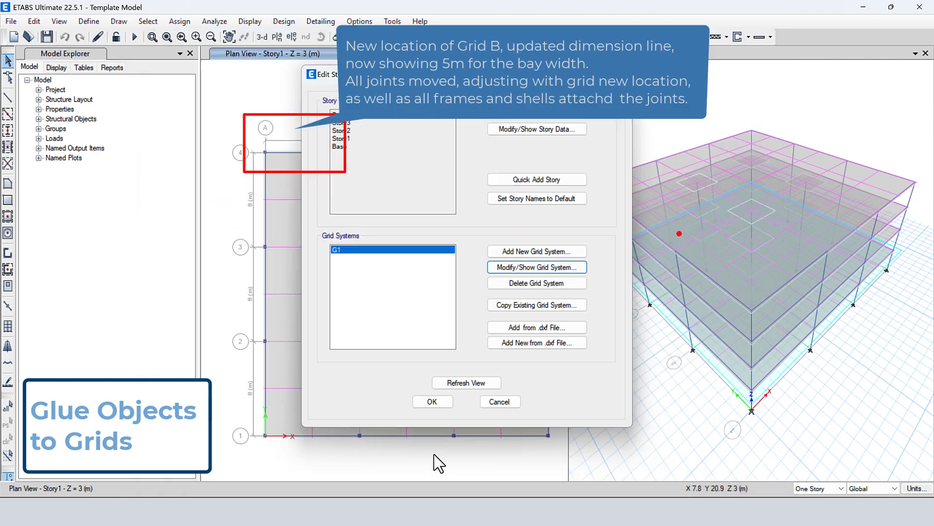
left_click(430, 403)
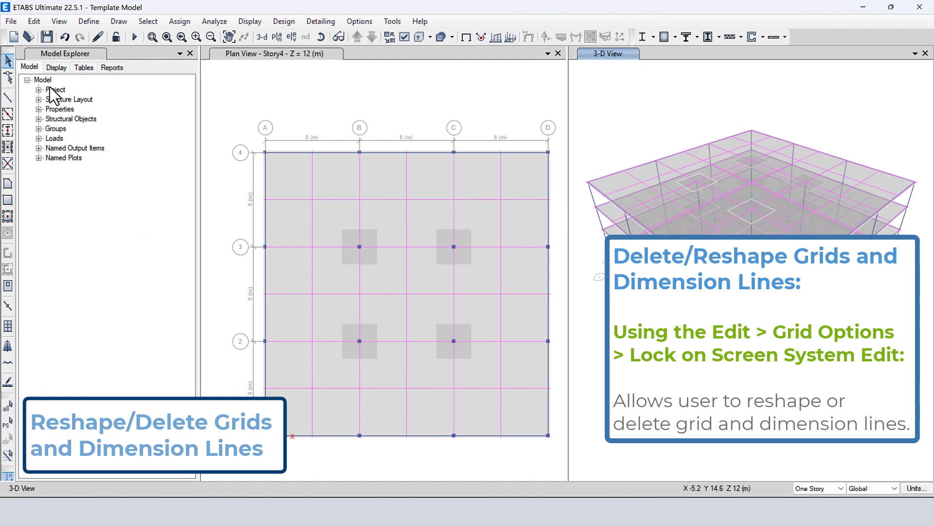
Step: Turn on Lock Onscreen Grid System Edit and invert the visibility of objects in the Story4 plan to hide the structural elements
left_click(34, 21)
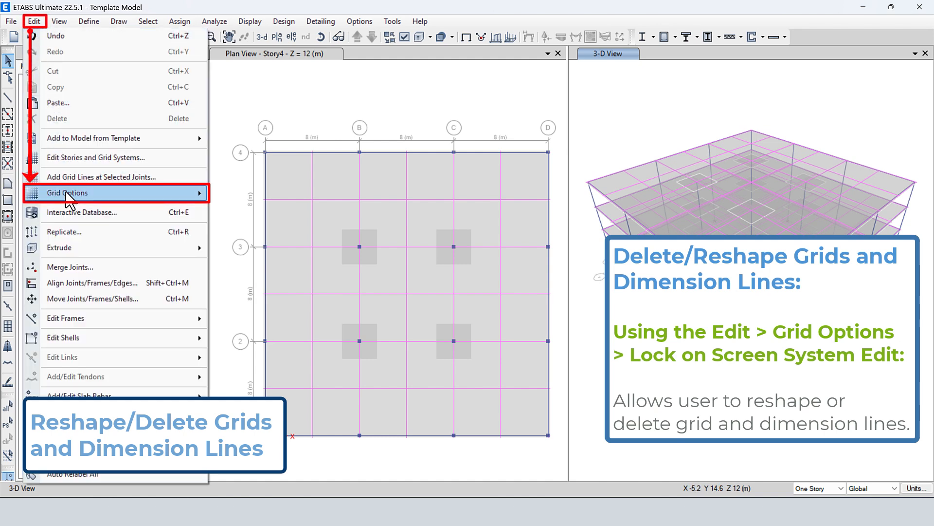
mouse_move(69, 194)
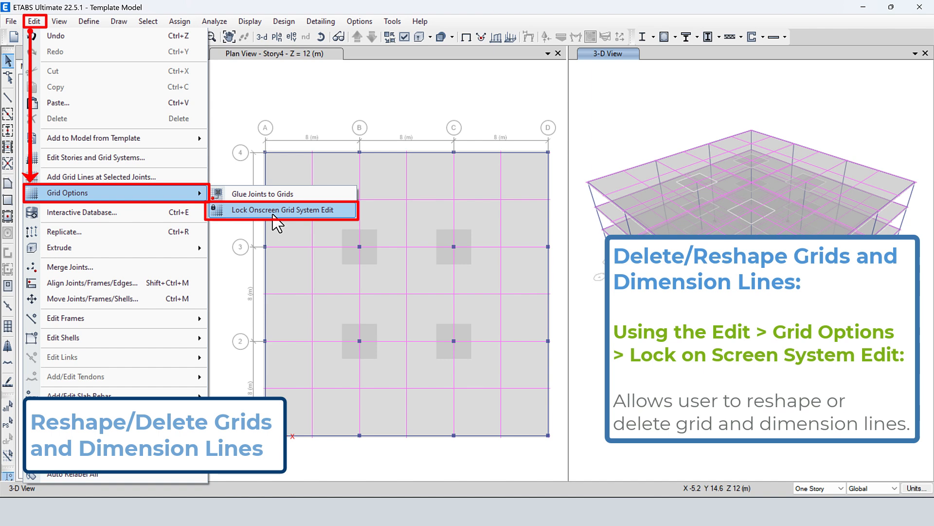
left_click(275, 209)
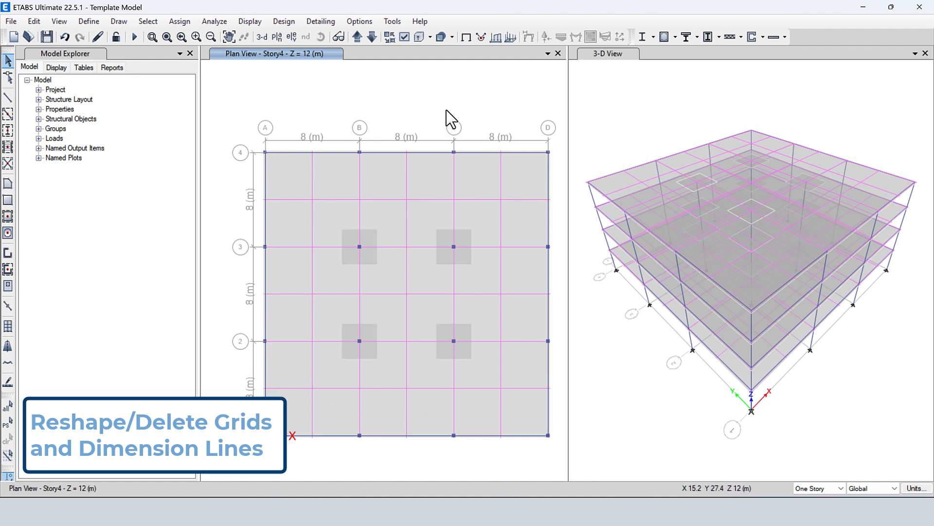
right_click(528, 88)
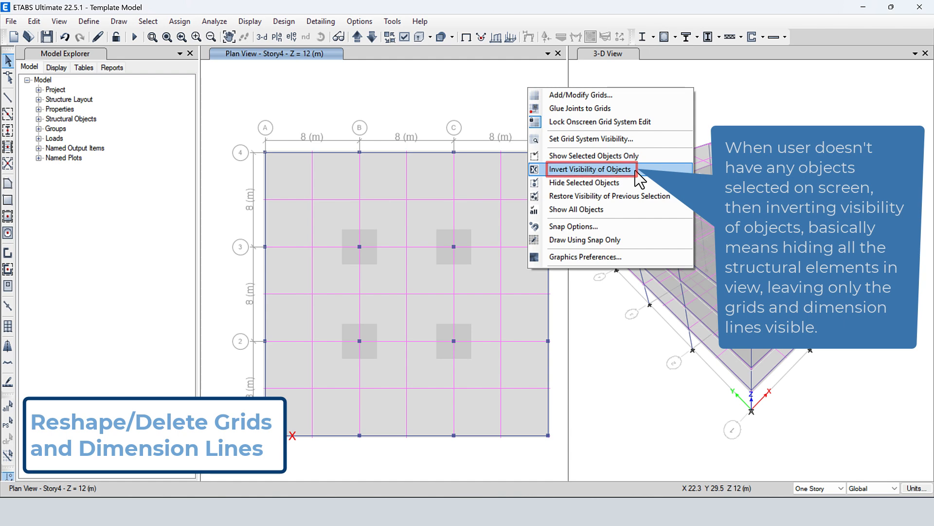
left_click(590, 169)
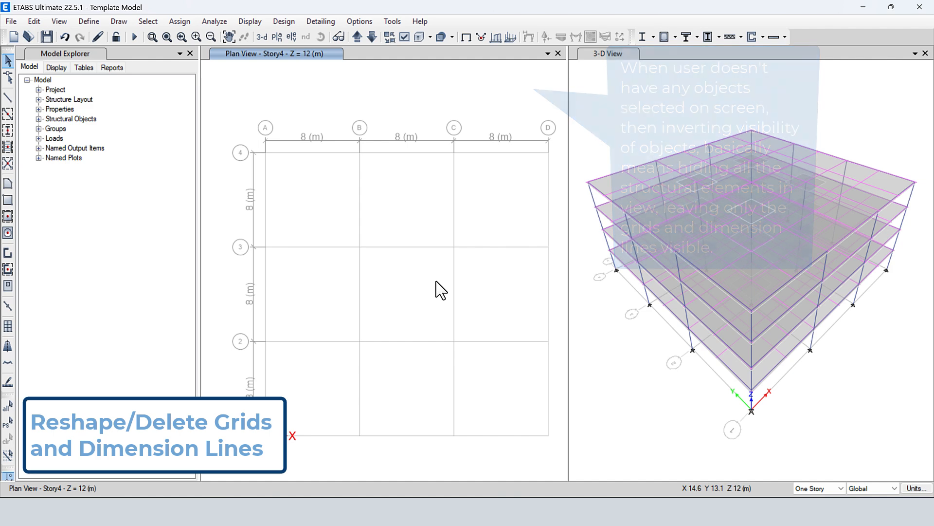
Step: Try window-selecting the grid and dimension lines in the Story4 plan with Lock Onscreen Grid System Edit on
left_click(34, 23)
mouse_move(163, 195)
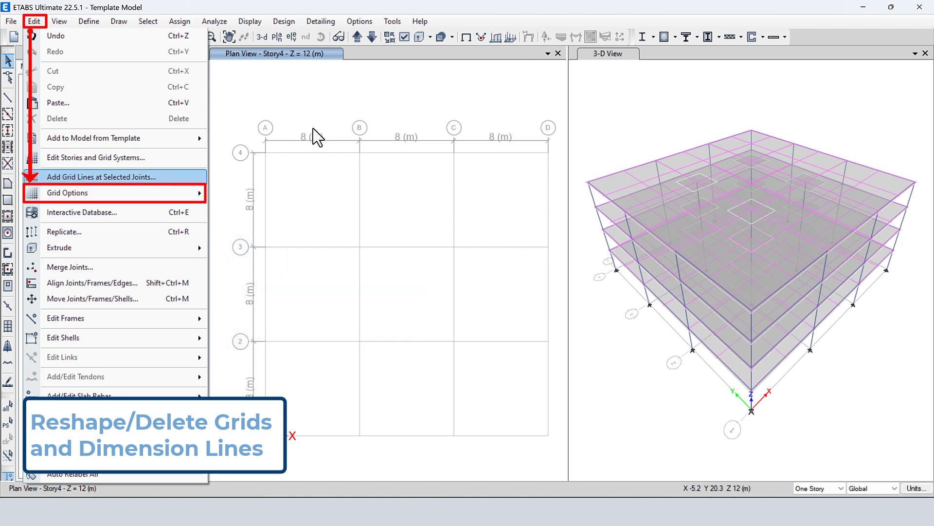
left_click_drag(204, 196, 319, 125)
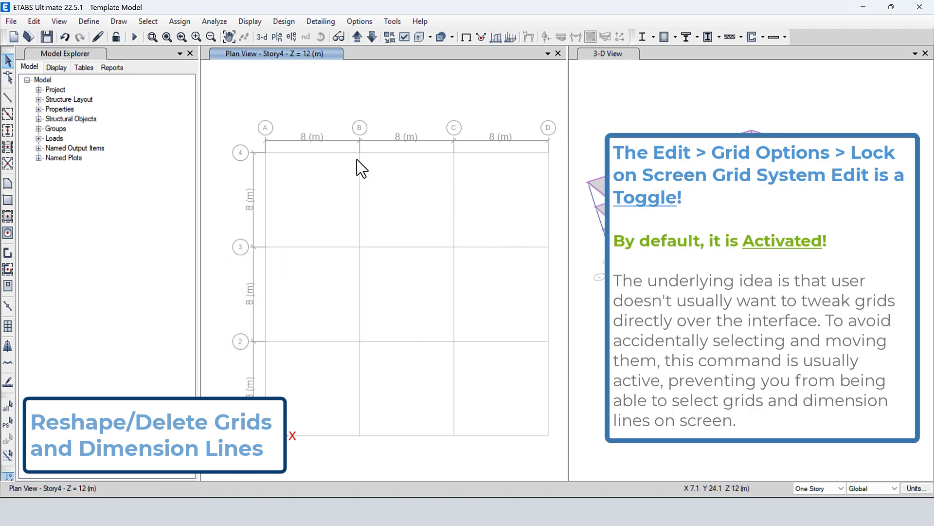
left_click_drag(400, 197, 351, 148)
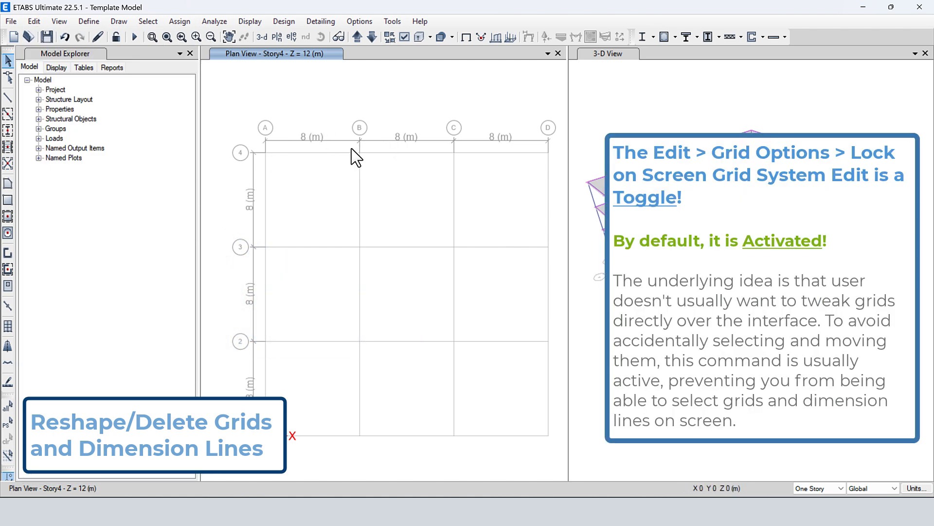
left_click_drag(261, 121, 374, 161)
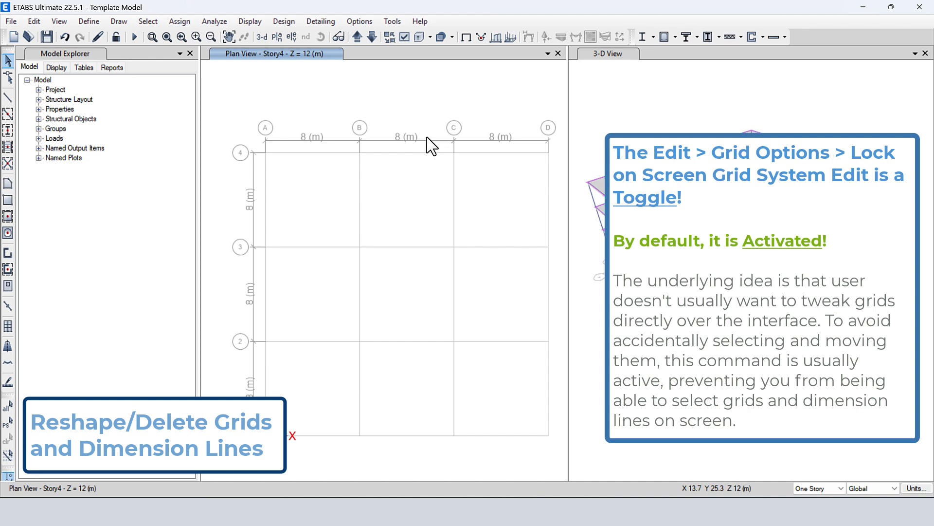
left_click_drag(379, 186, 340, 144)
Step: Turn off Lock Onscreen Grid System Edit so grid and dimension lines can be selected in the plan
left_click(34, 22)
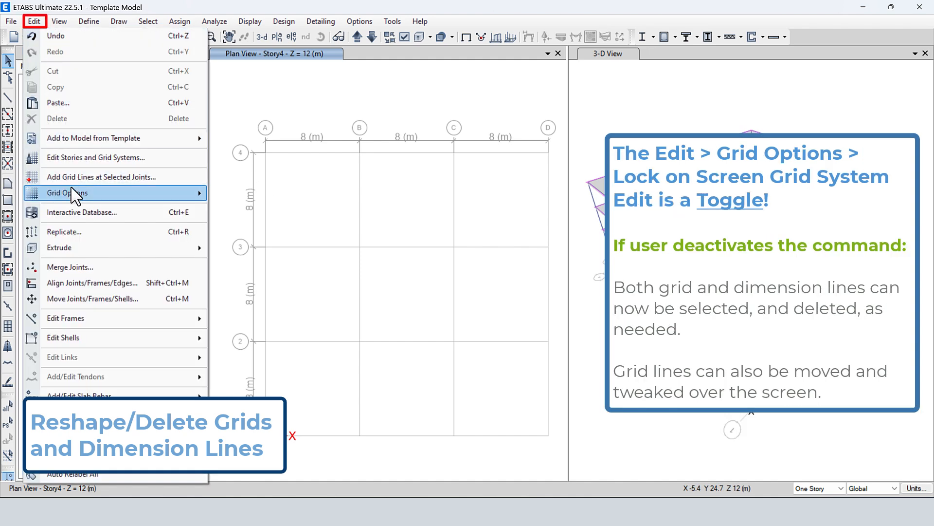
mouse_move(134, 193)
left_click(241, 209)
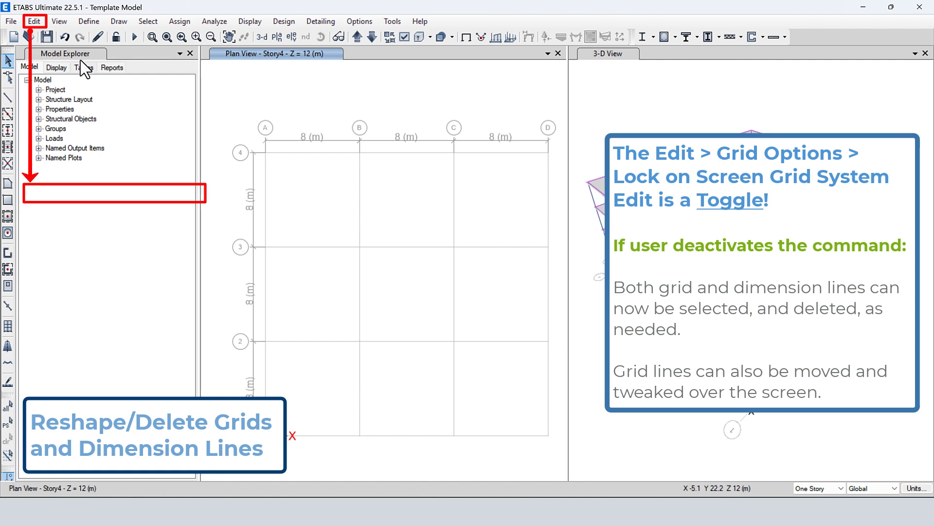
left_click(34, 21)
mouse_move(75, 193)
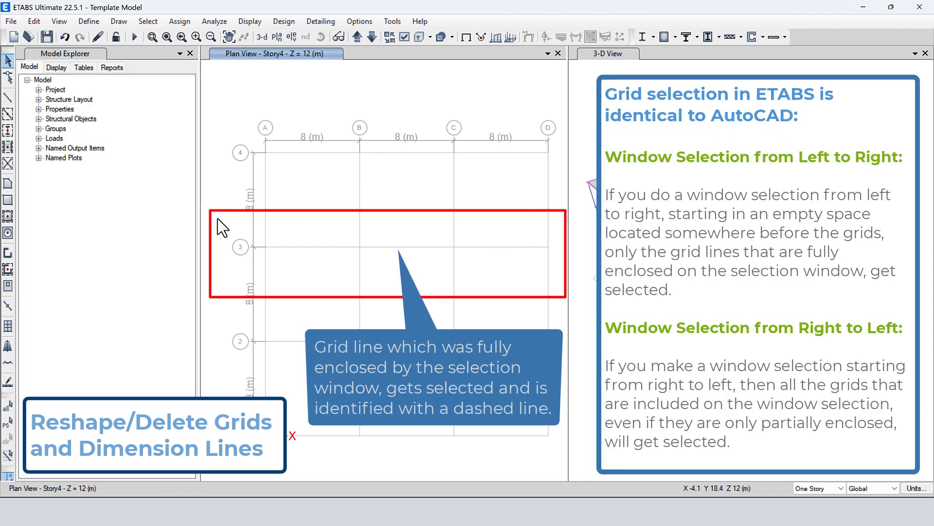
Step: Try enclosing and crossing window selections on grid line 3, the lower grids and grid line 4, clearing the selections
left_click_drag(218, 219, 556, 285)
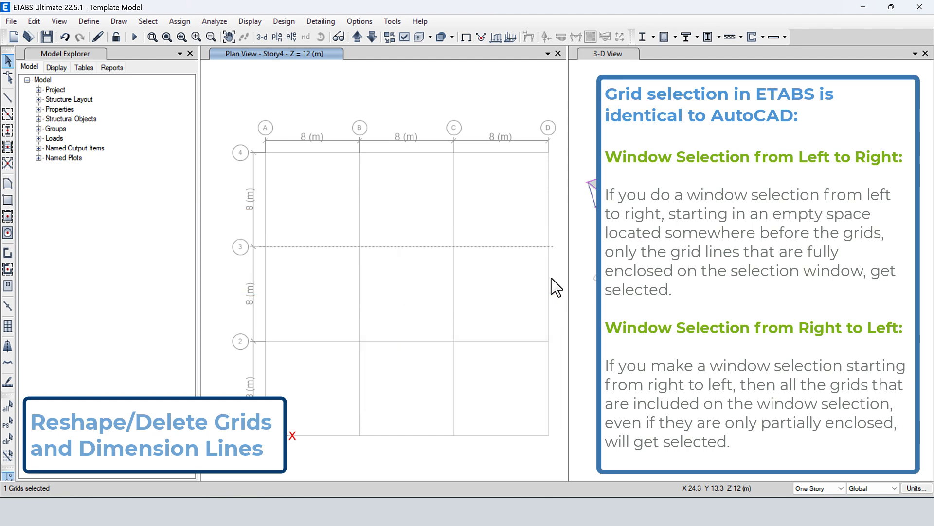
key("Escape")
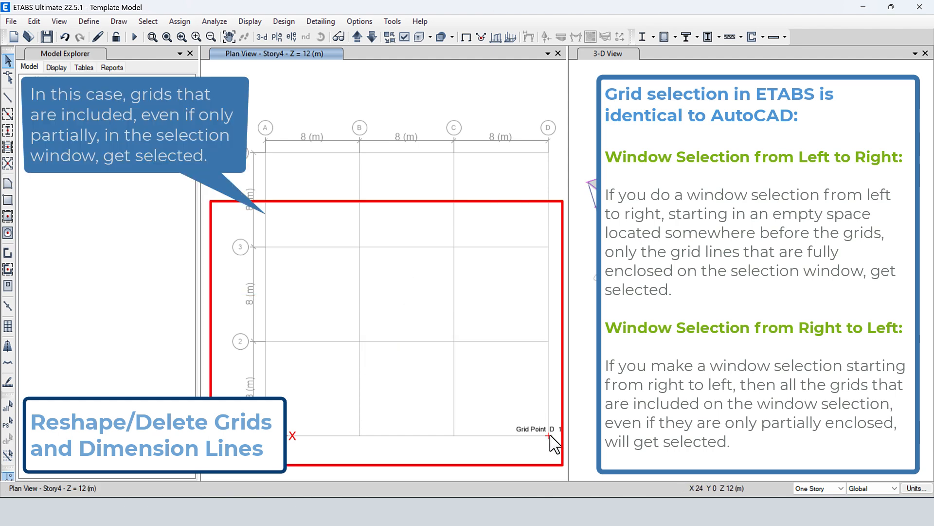
left_click_drag(553, 447, 227, 226)
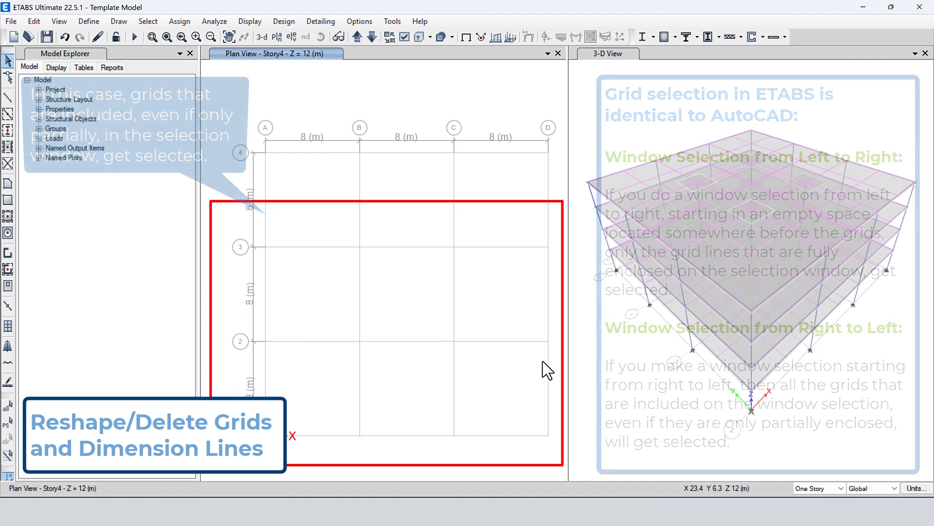
left_click_drag(326, 165, 378, 220)
left_click_drag(213, 107, 562, 199)
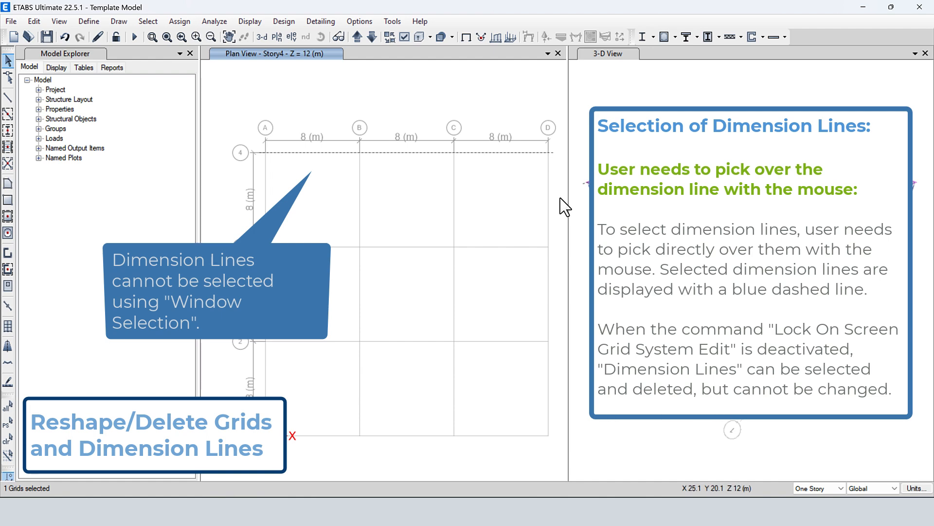
key("Escape")
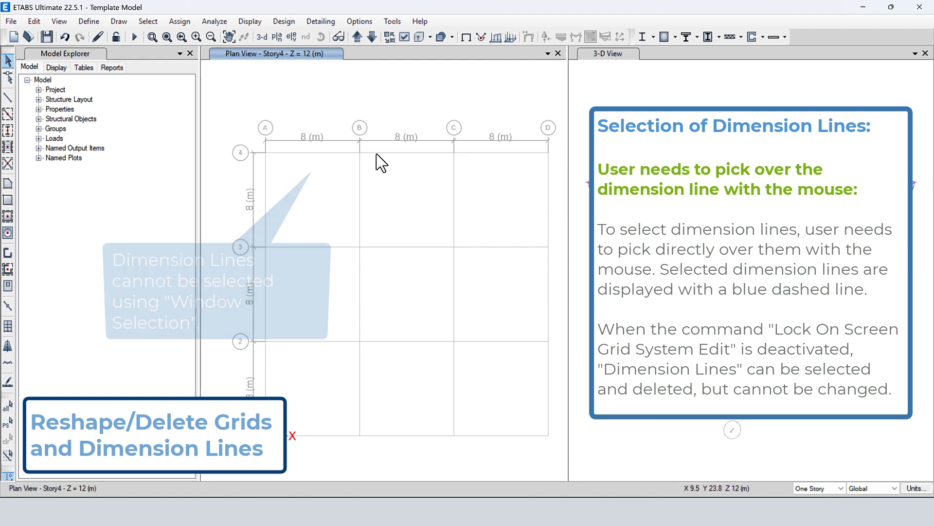
Step: Delete the dimension lines between grids B and C and between grids A and B in the plan view
left_click(380, 141)
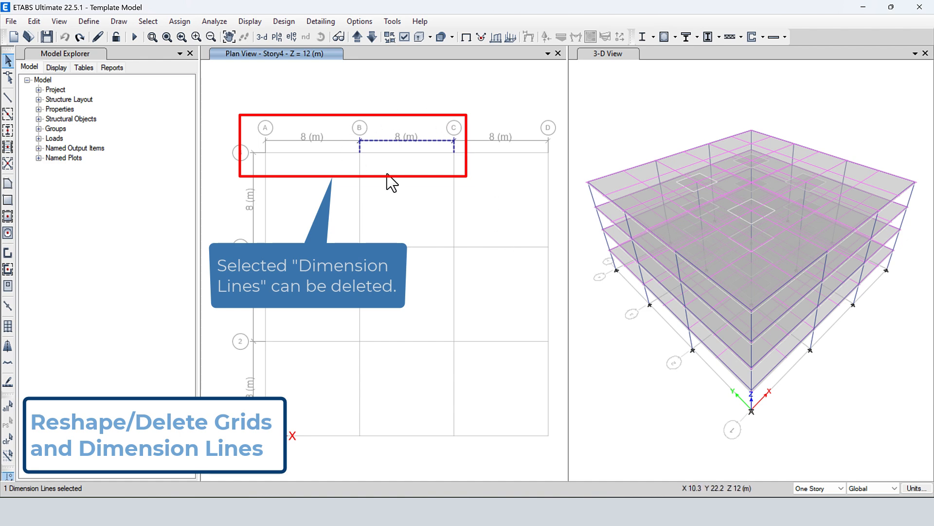
left_click(340, 141)
left_click(34, 22)
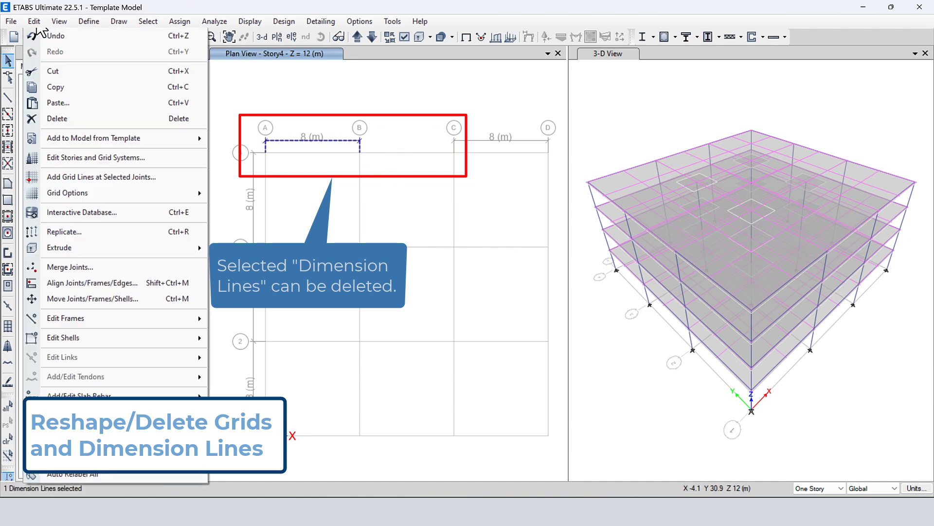
left_click(56, 119)
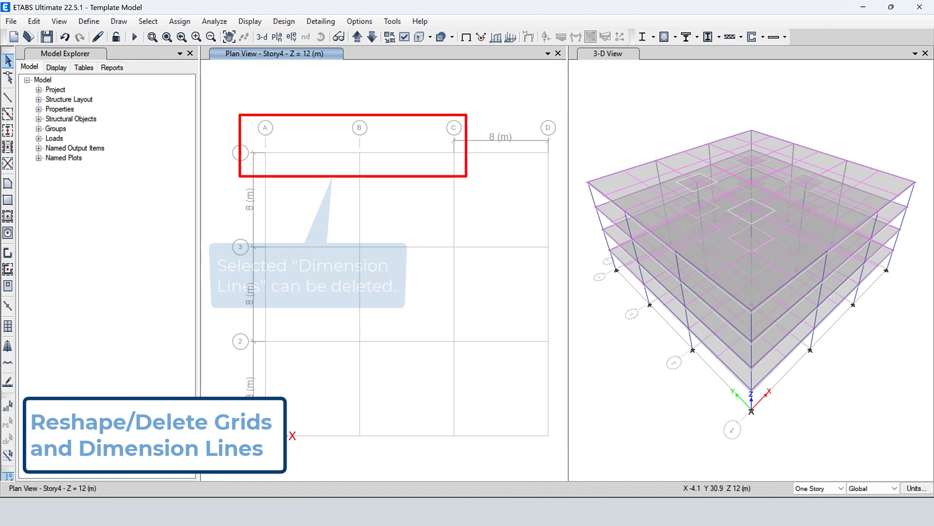
Step: Check the onscreen grid edit lock setting, and select and deselect the dimension line between grids C and D
left_click(34, 22)
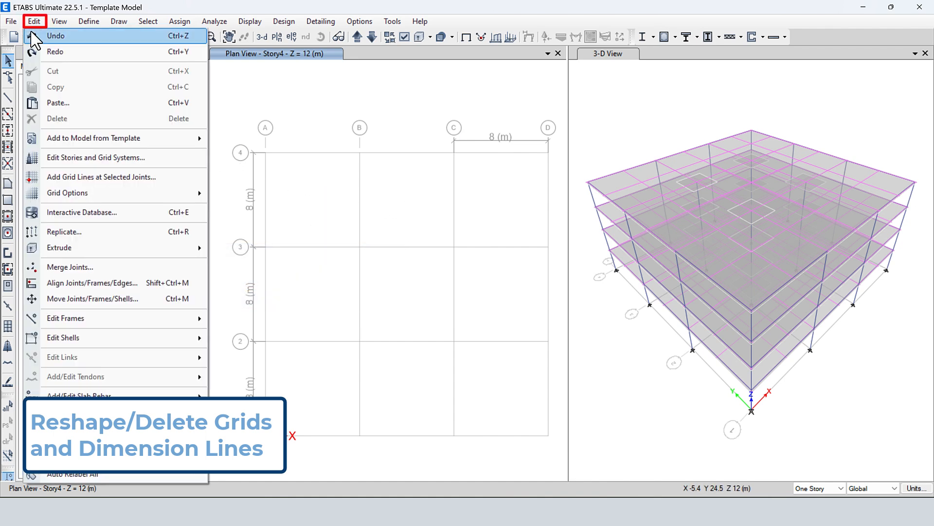
mouse_move(86, 193)
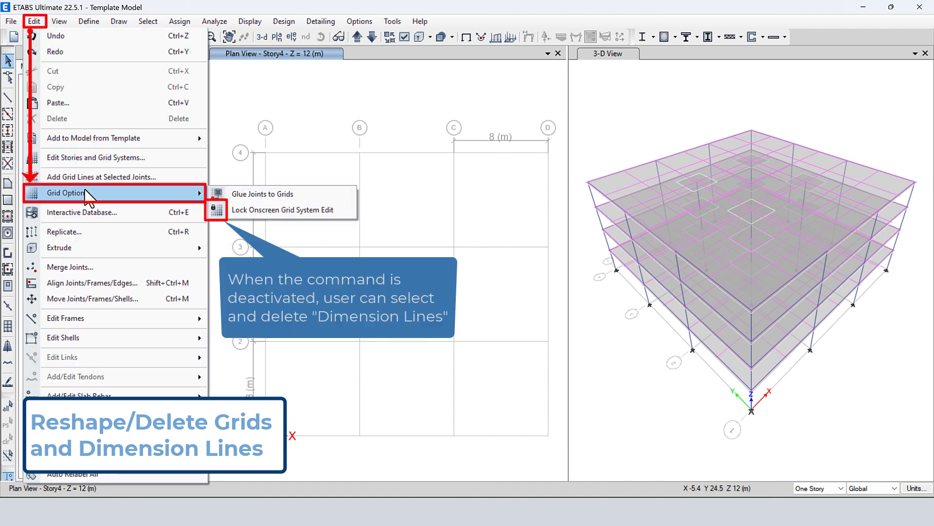
left_click(484, 141)
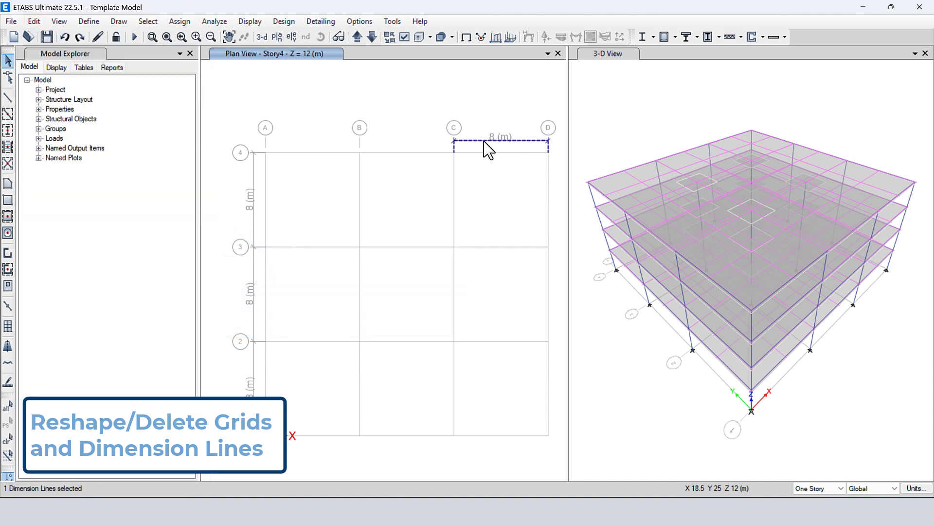
left_click(399, 192)
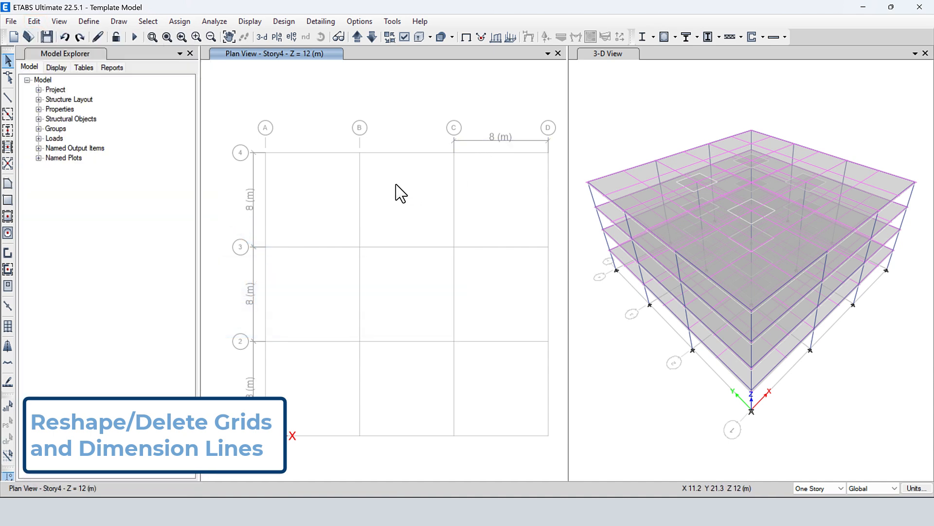
Step: Delete grid line B from the Story4 plan
left_click(335, 182)
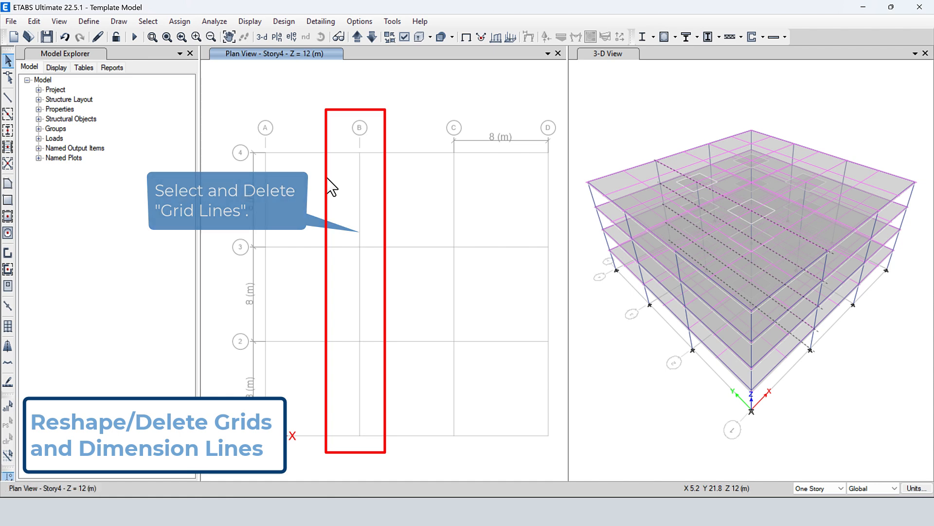
key("Delete")
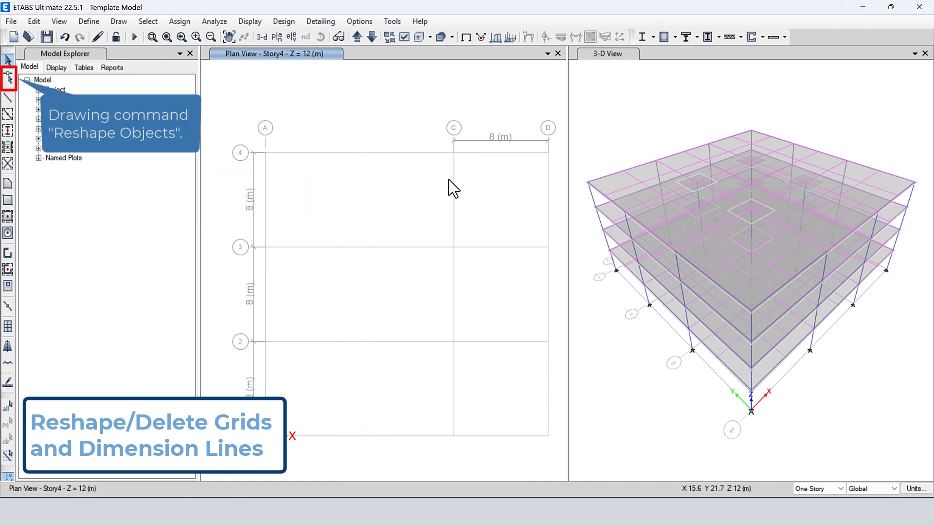
Step: Use Reshape Objects to move grid line C toward grid A, to about 6.9 m from grid A
left_click(9, 78)
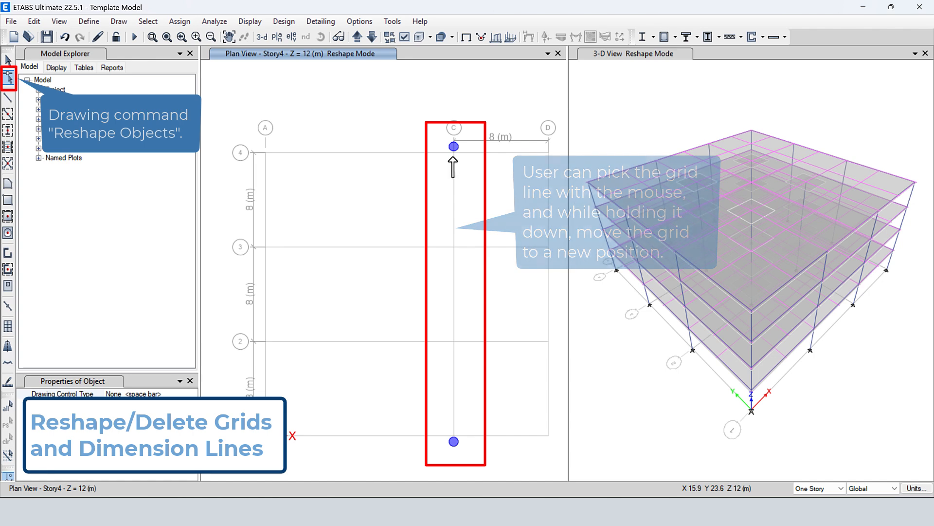
left_click_drag(454, 175, 347, 173)
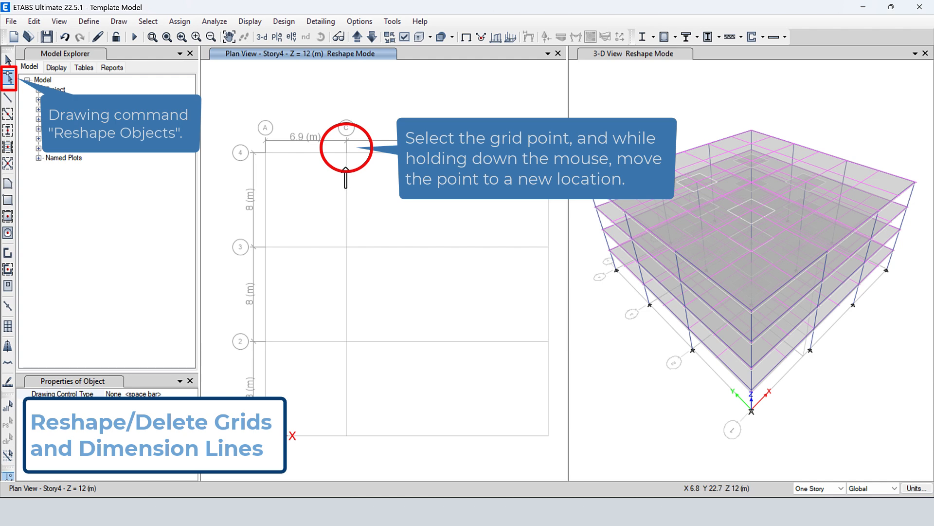
Step: Reshape grid line C into a skewed line by moving its upper end point to grid point A-2, and leave reshape mode
left_click(347, 155)
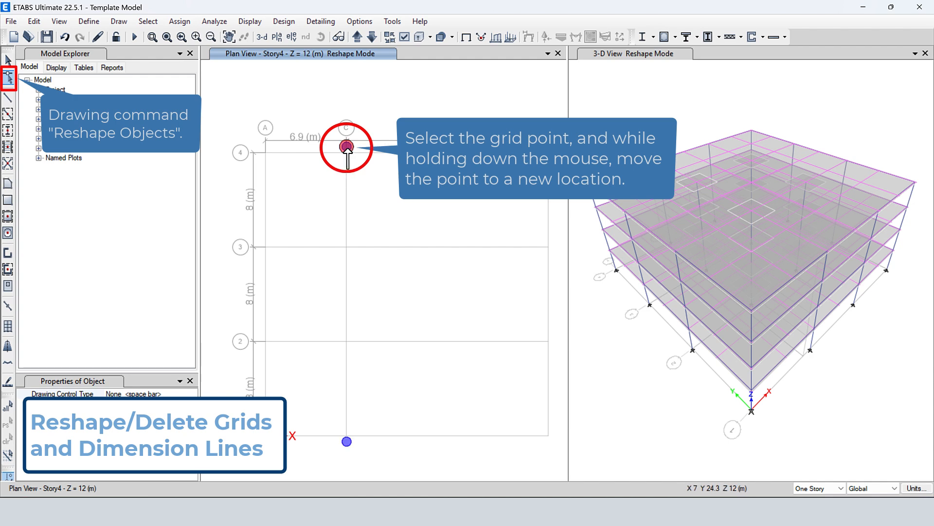
left_click_drag(348, 147, 262, 343)
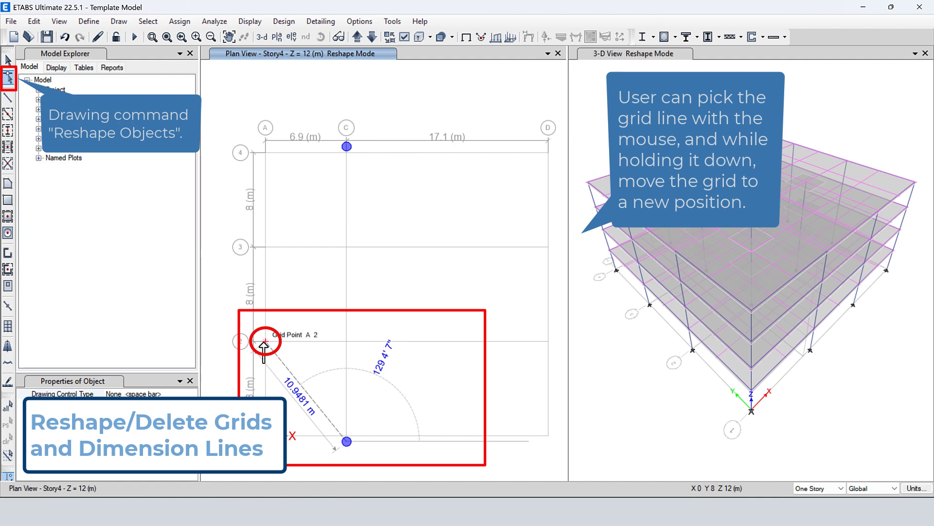
left_click_drag(263, 343, 263, 344)
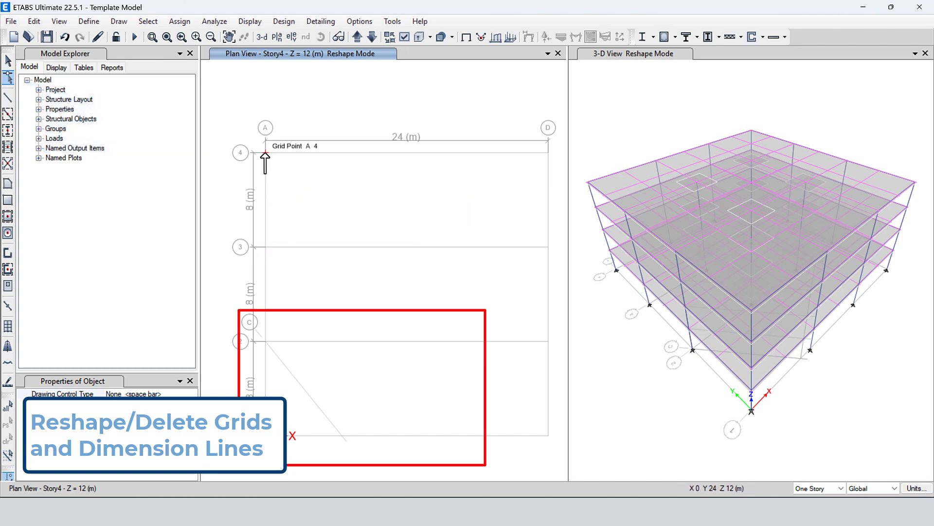
left_click(8, 60)
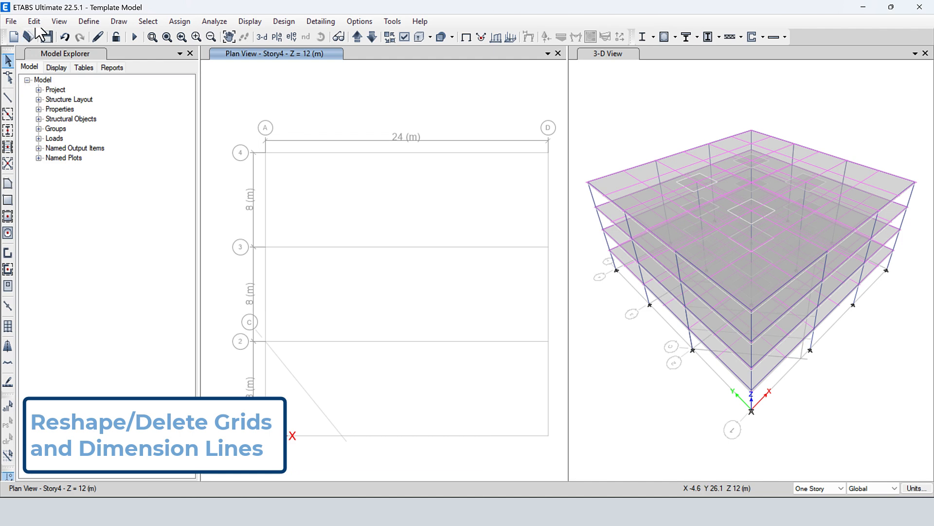
Step: Review the end coordinates of grid line C under General Grids in grid system G1, leaving the data unedited
left_click(34, 23)
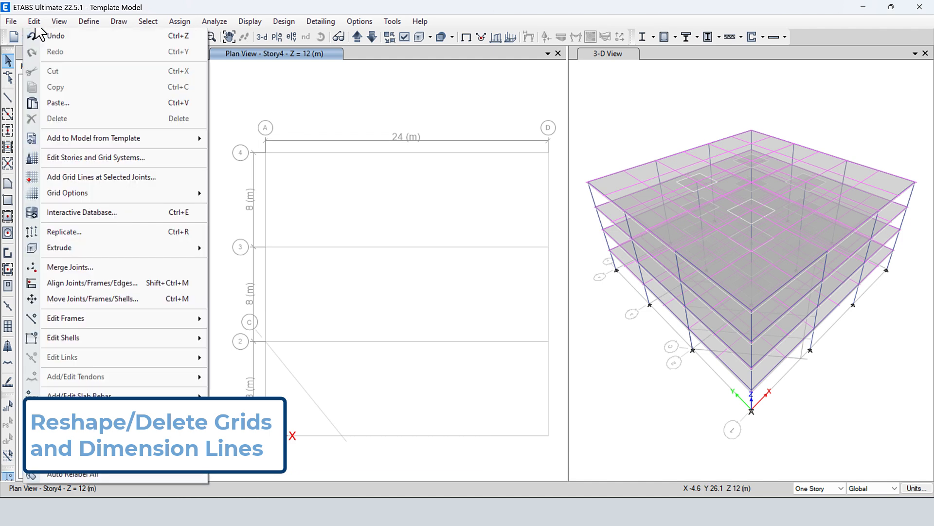
left_click(67, 158)
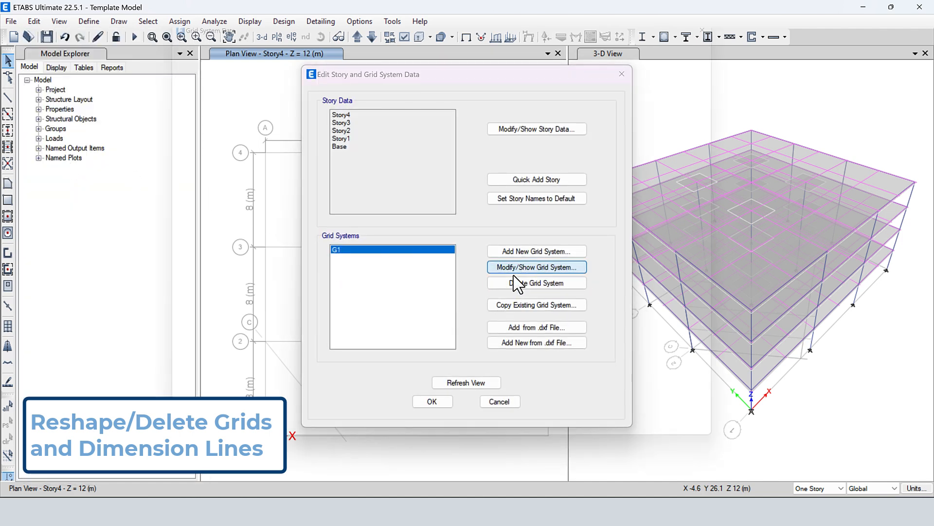
left_click(515, 269)
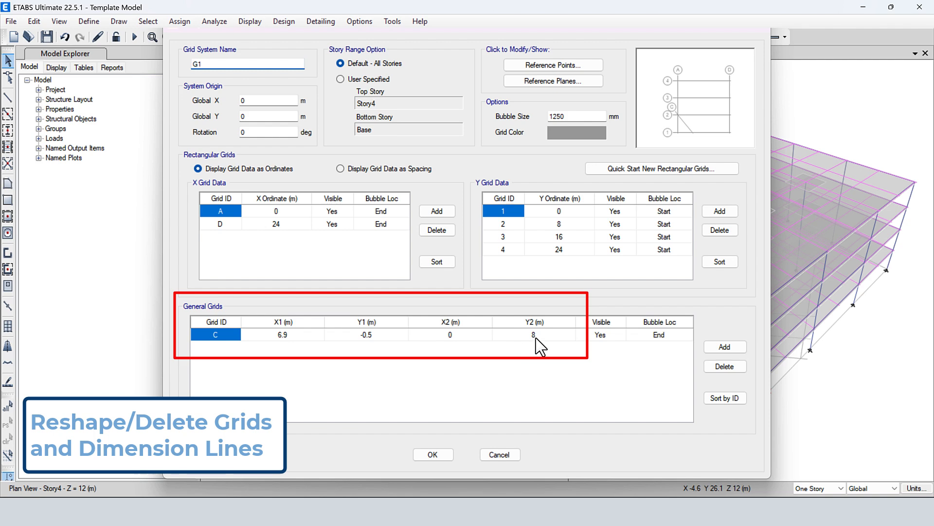
left_click(759, 26)
left_click(621, 75)
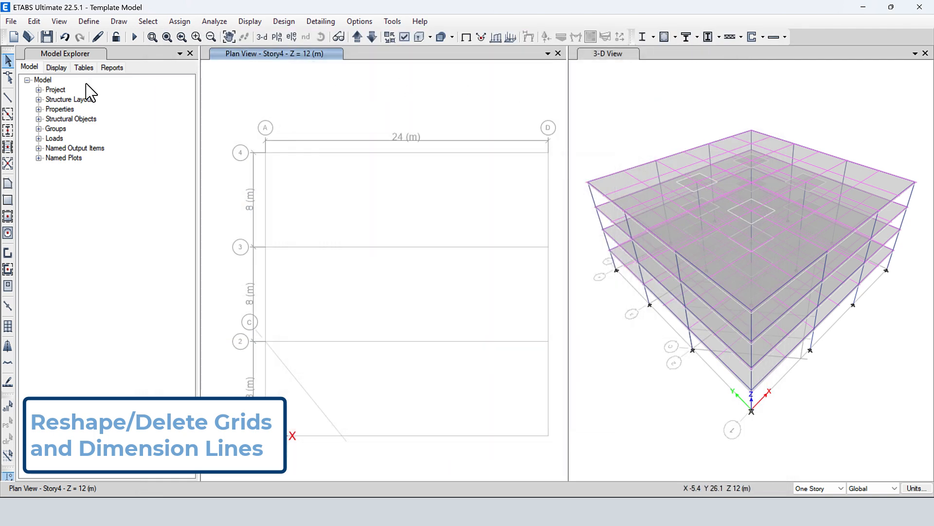
Step: Turn Lock Onscreen Grid System Edit back on and check its state in the grid options
left_click(41, 26)
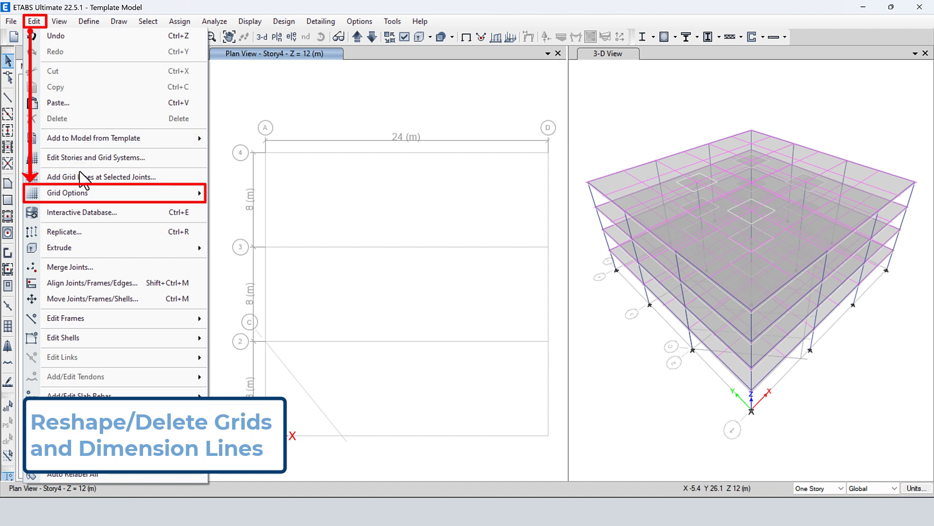
mouse_move(87, 195)
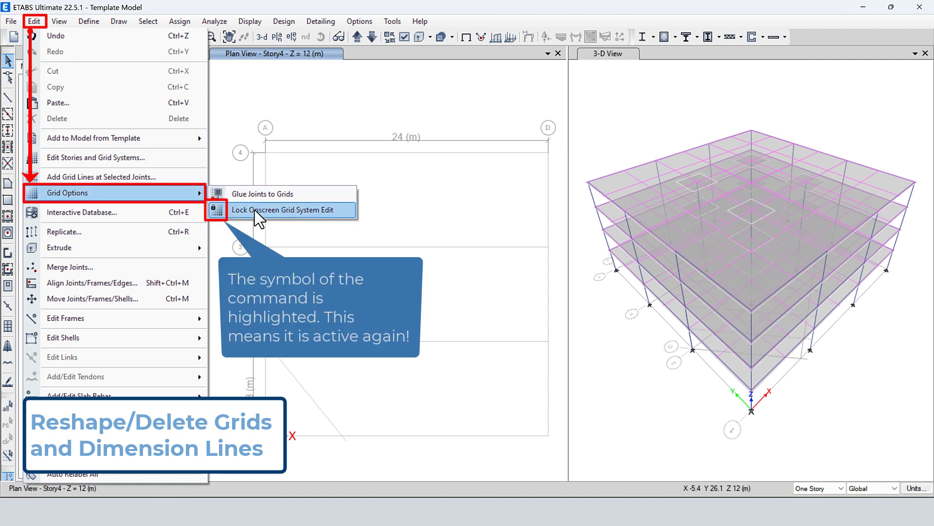
left_click(243, 209)
left_click(34, 21)
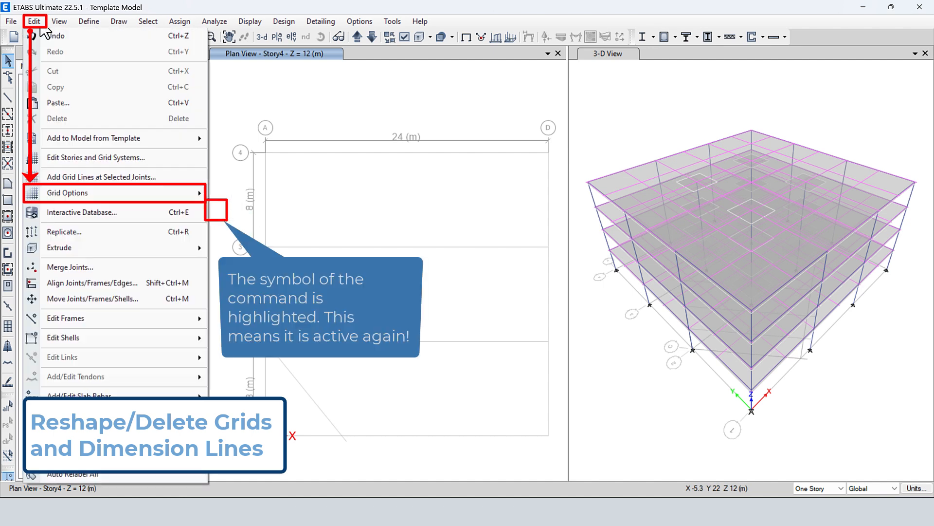
mouse_move(76, 194)
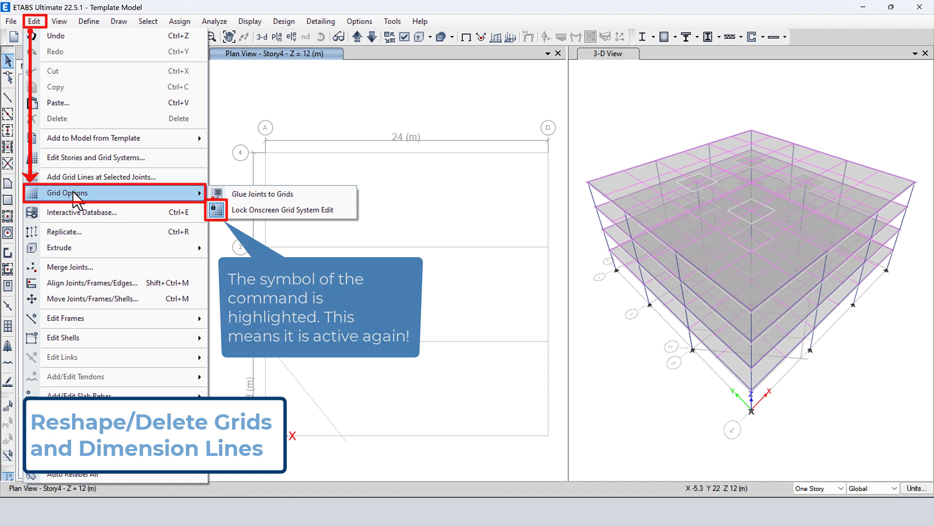